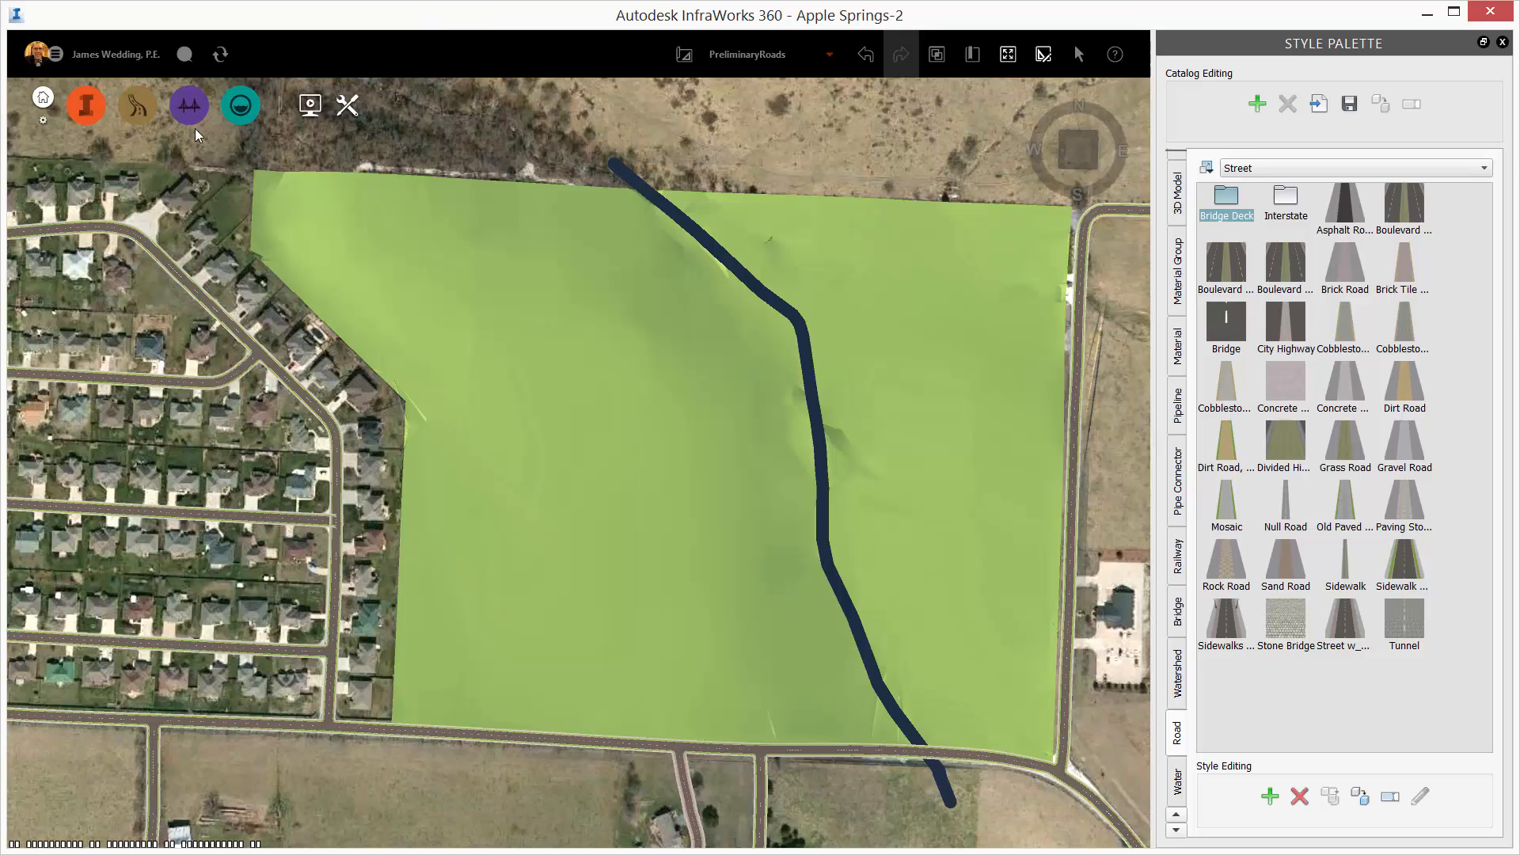
Draw a local road in the Sidewalk and Greenspace style, about 1345 ft long, north from the southern street and bending northwest along the west boundary
left_click(136, 116)
left_click(253, 111)
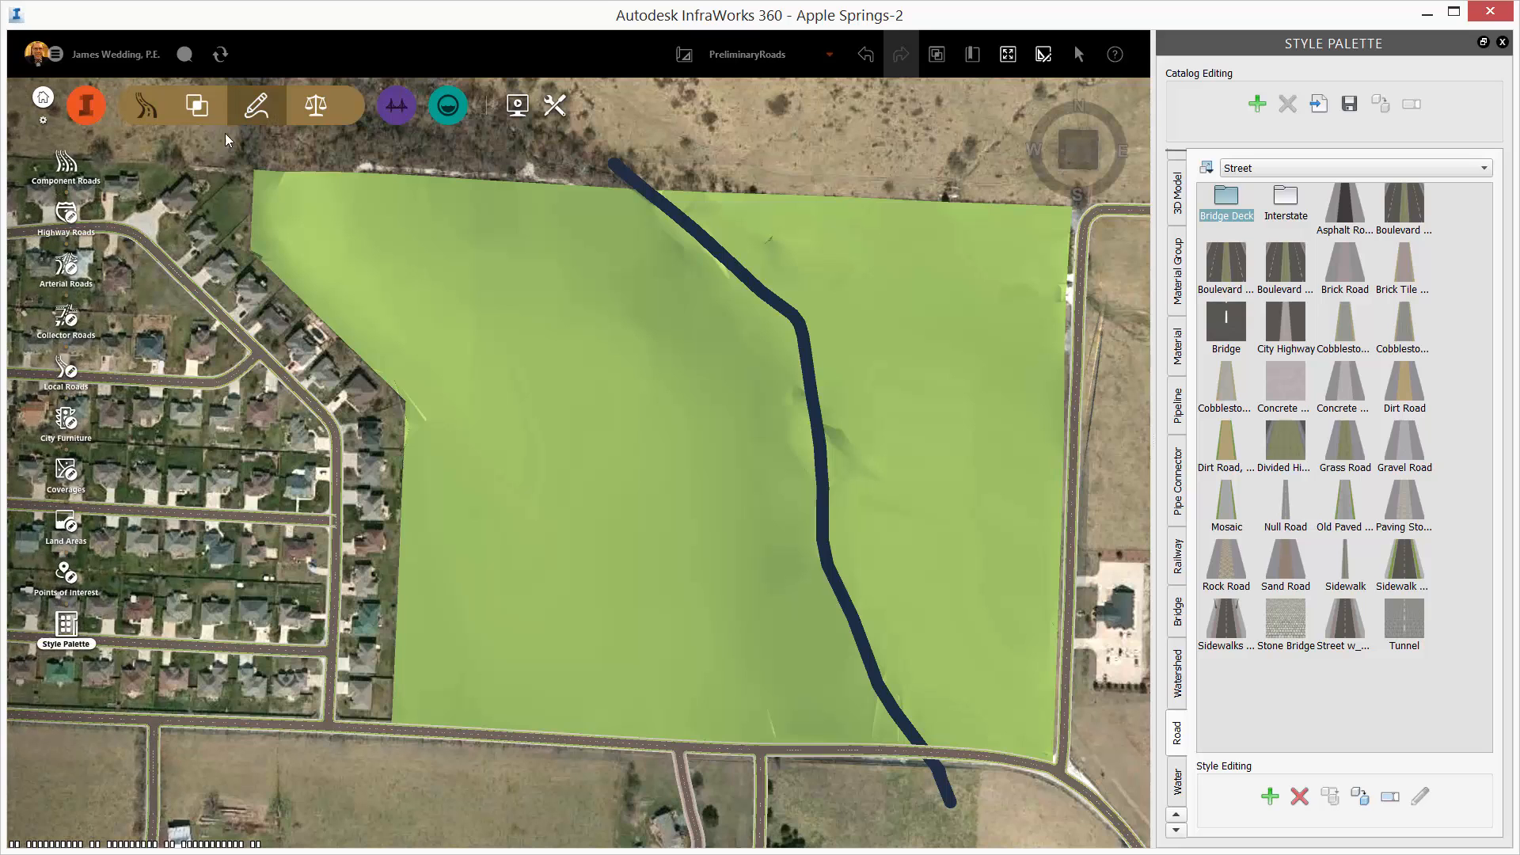
left_click(57, 380)
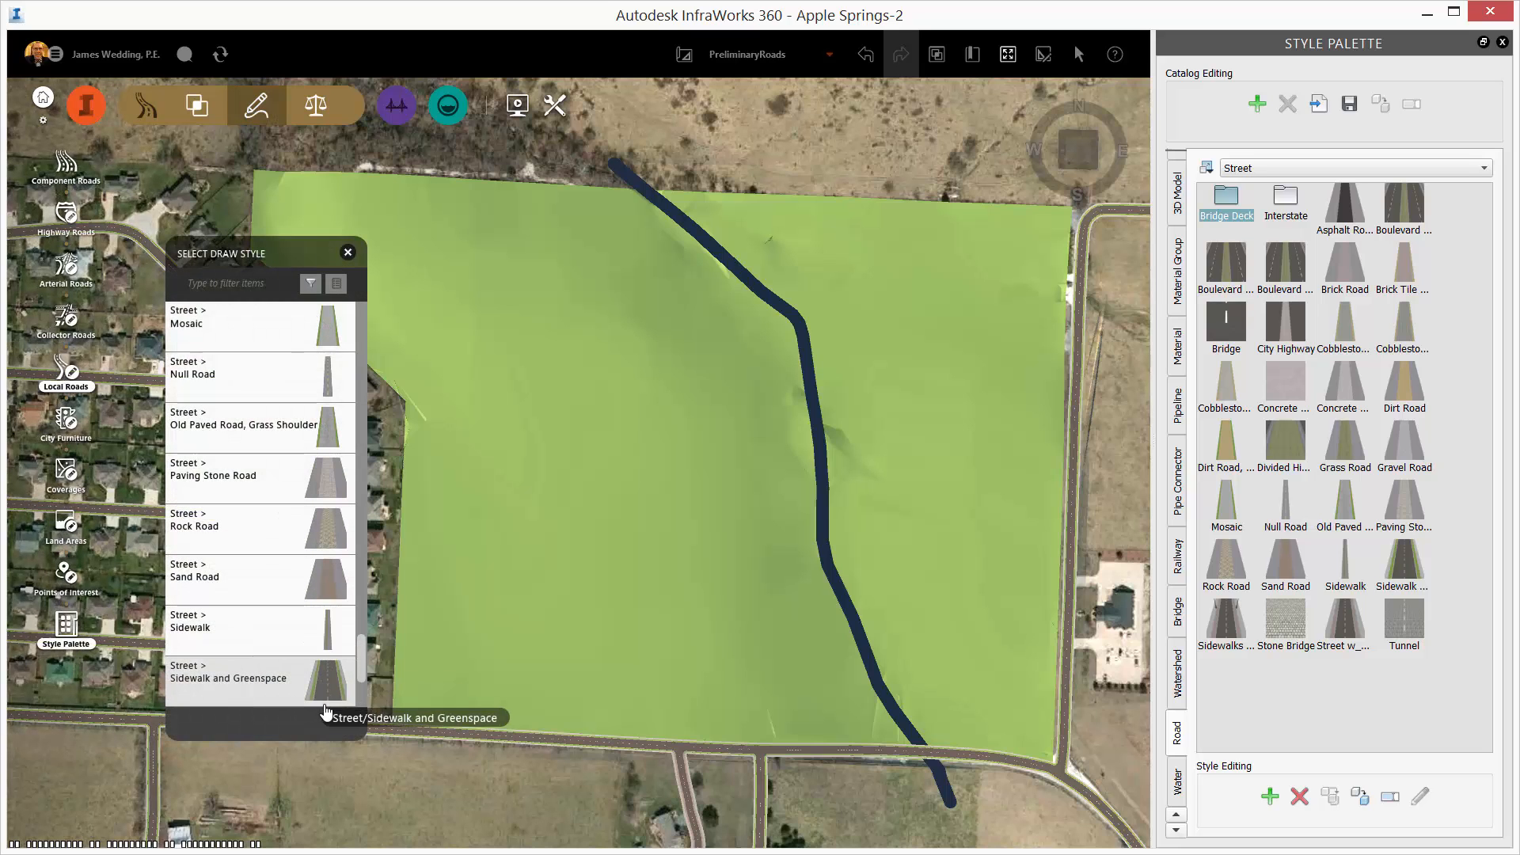
left_click(331, 695)
middle_click_drag(625, 649, 731, 623)
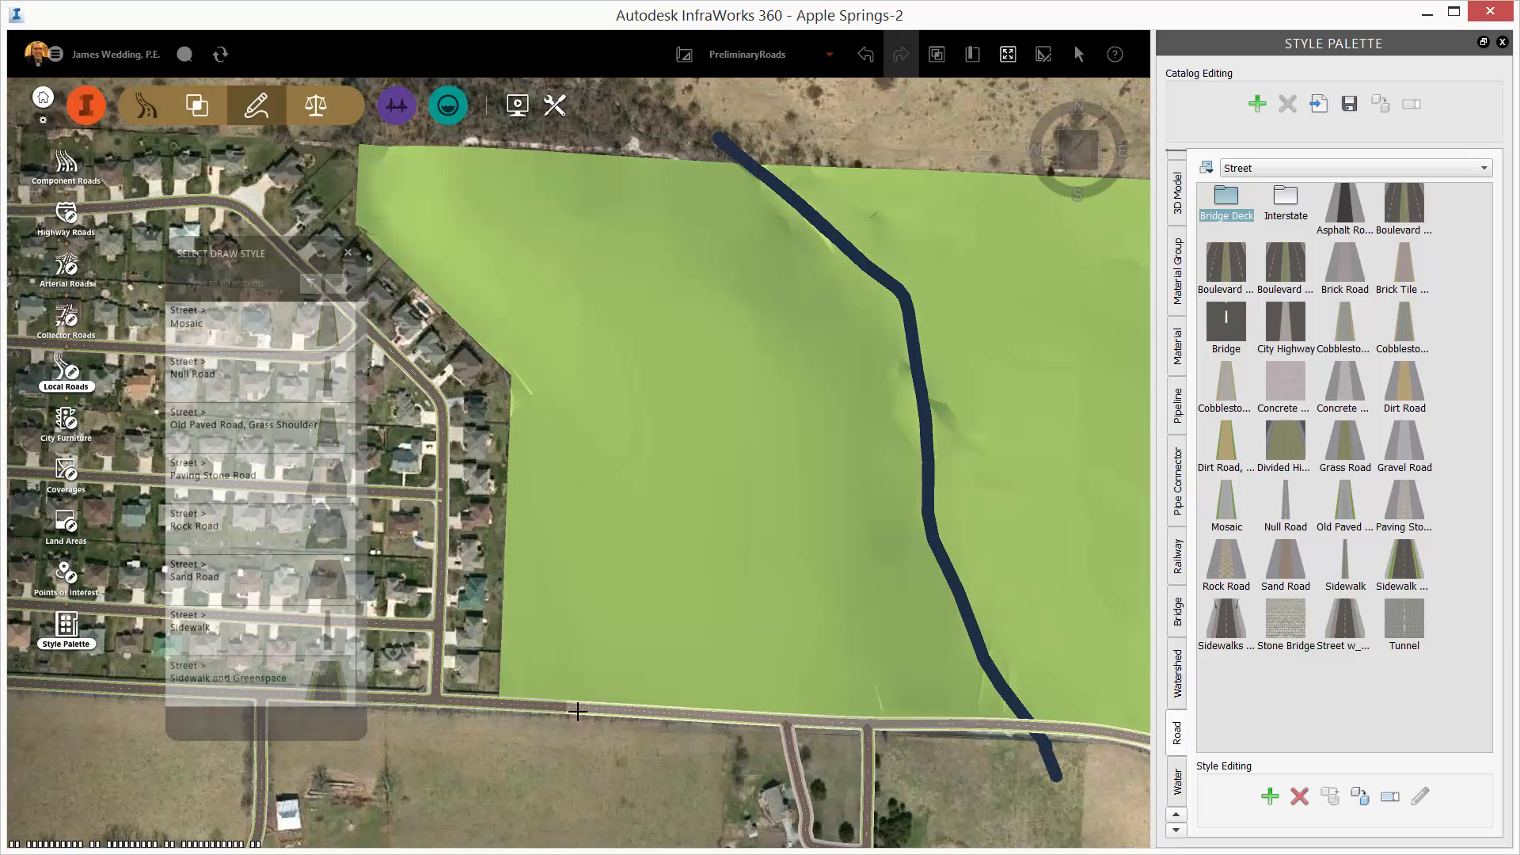
left_click(569, 707)
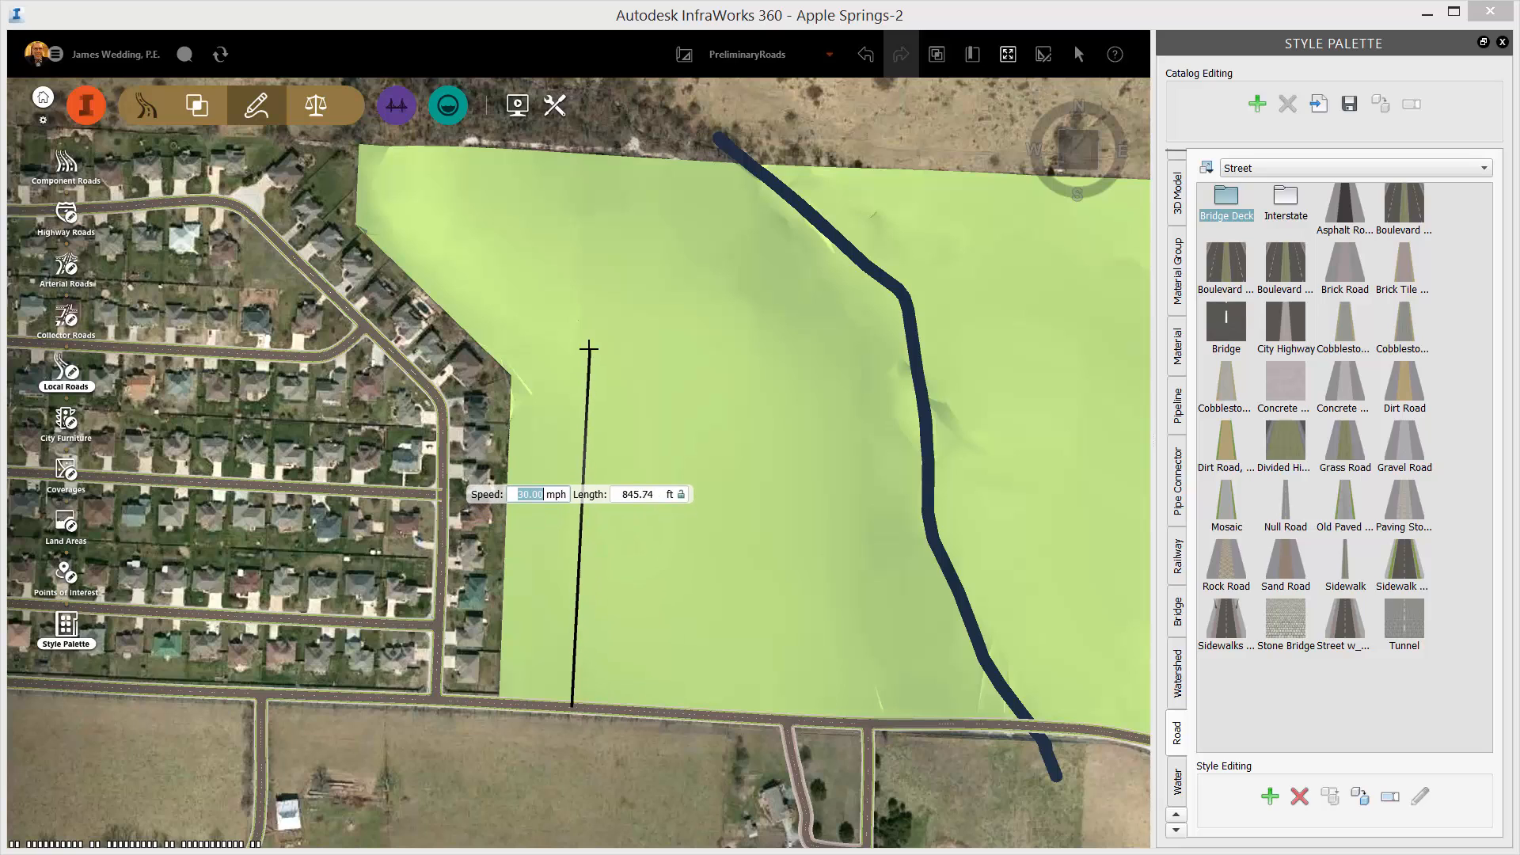
left_click(588, 342)
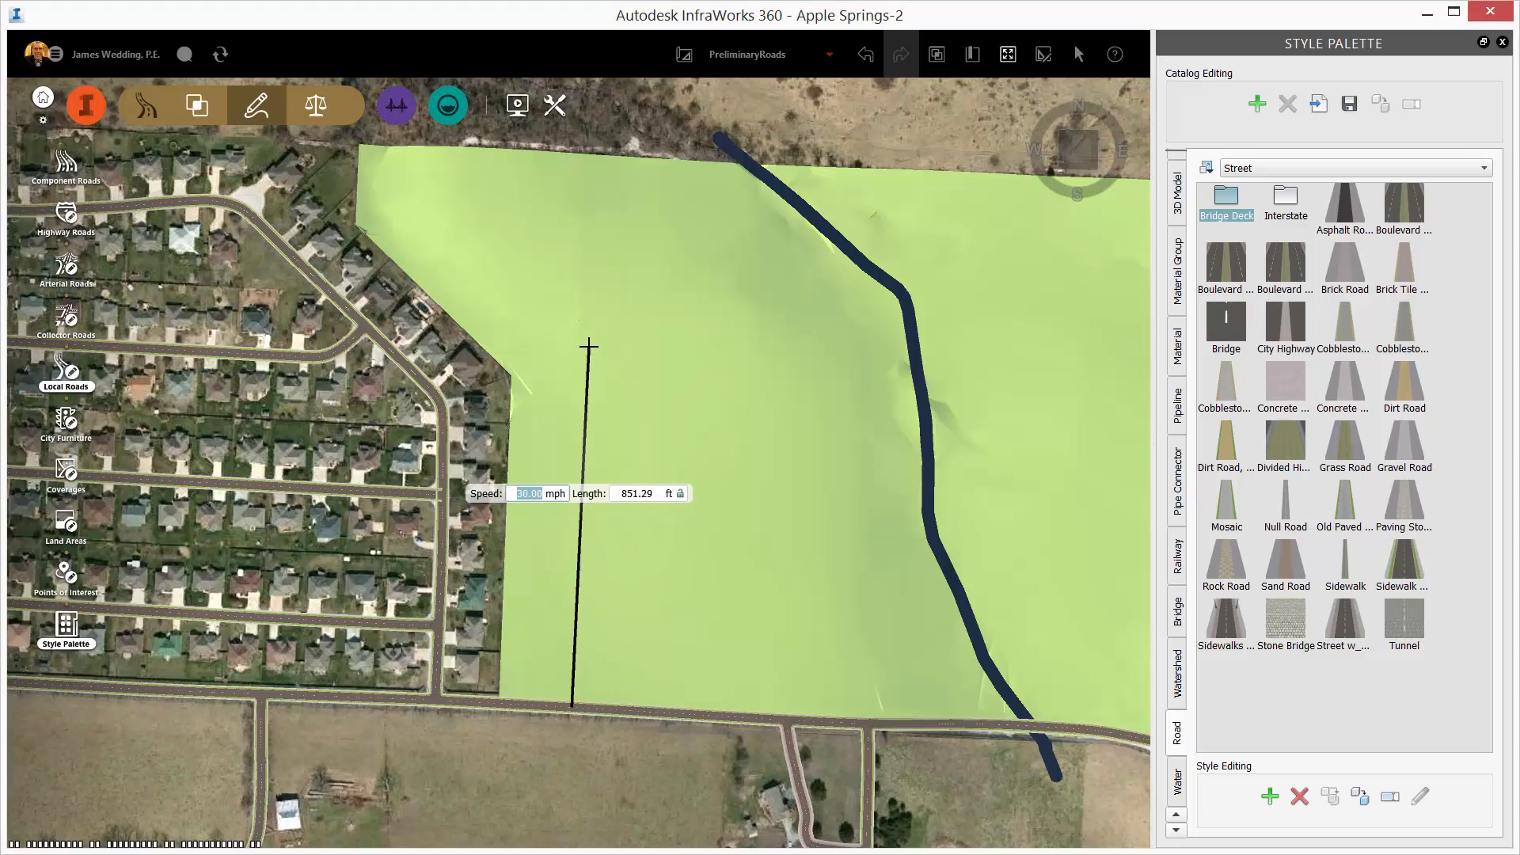
left_click(443, 194)
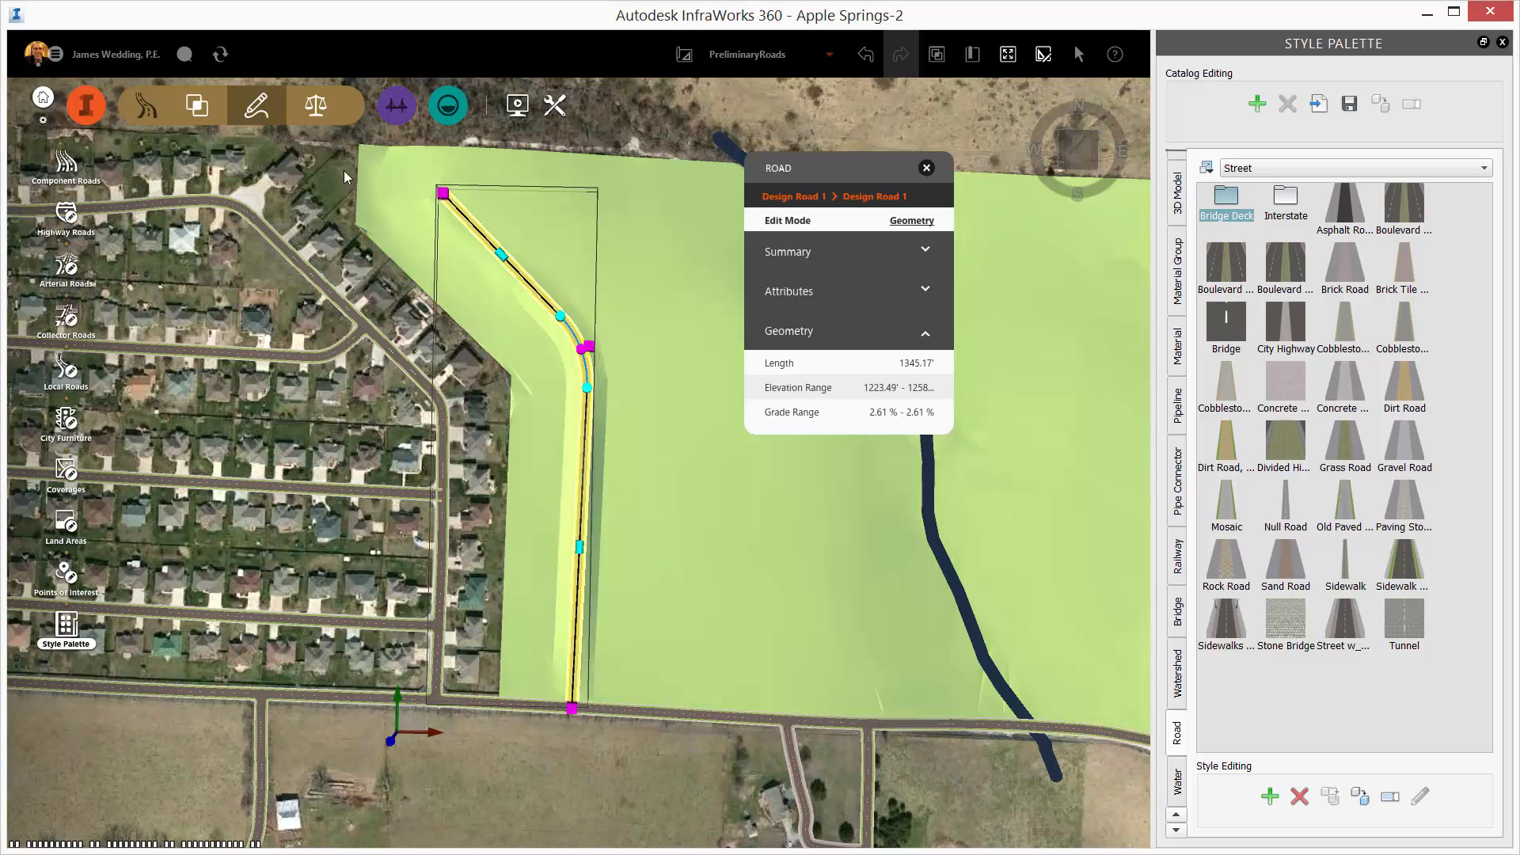
Measure the point-to-point distance from the first road's south end to the site's west boundary
left_click(101, 109)
left_click(318, 109)
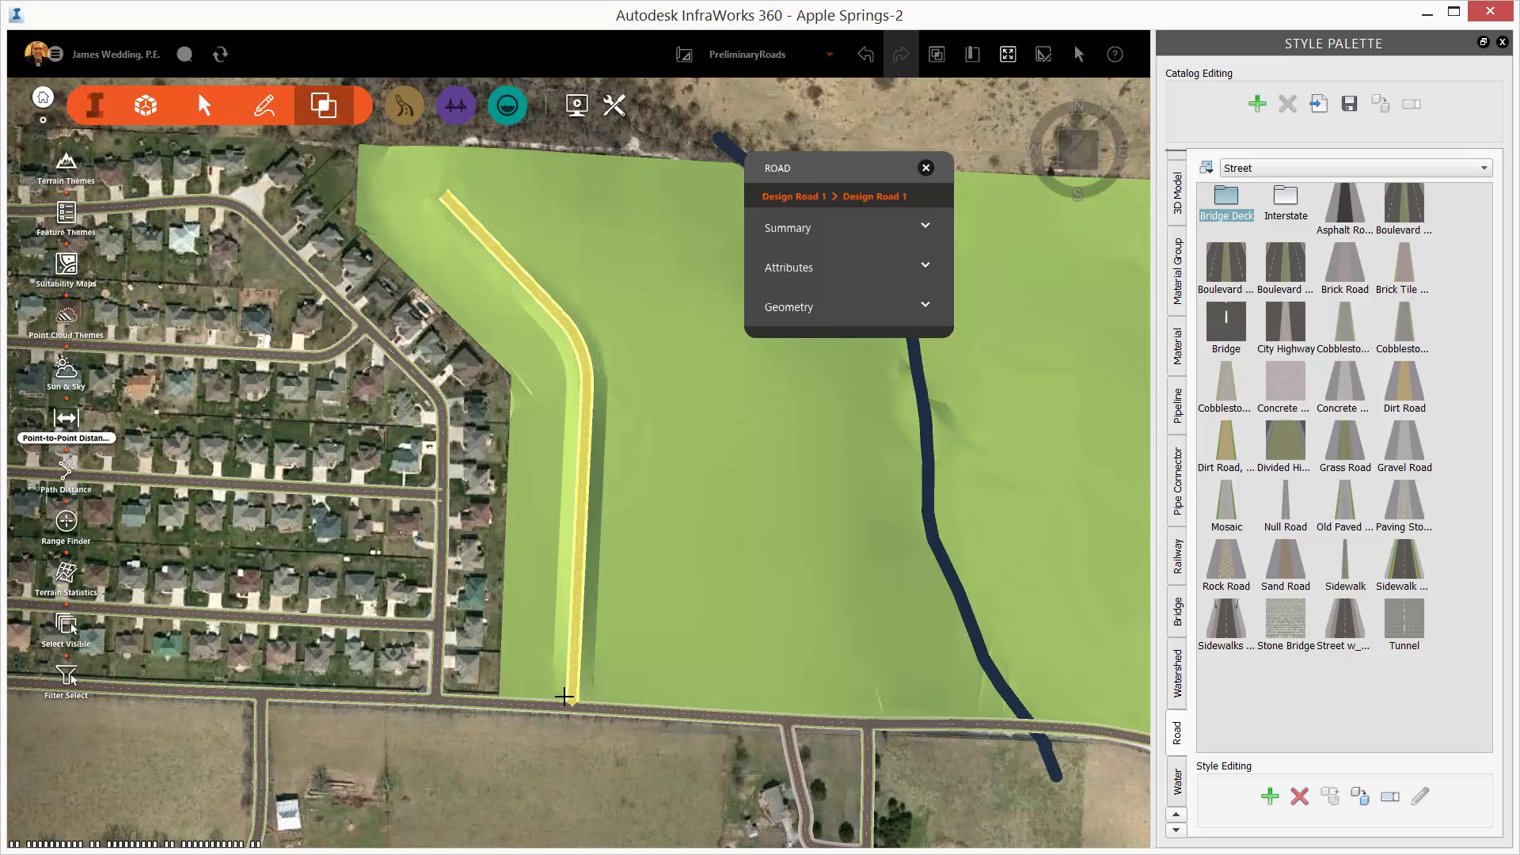
left_click(564, 696)
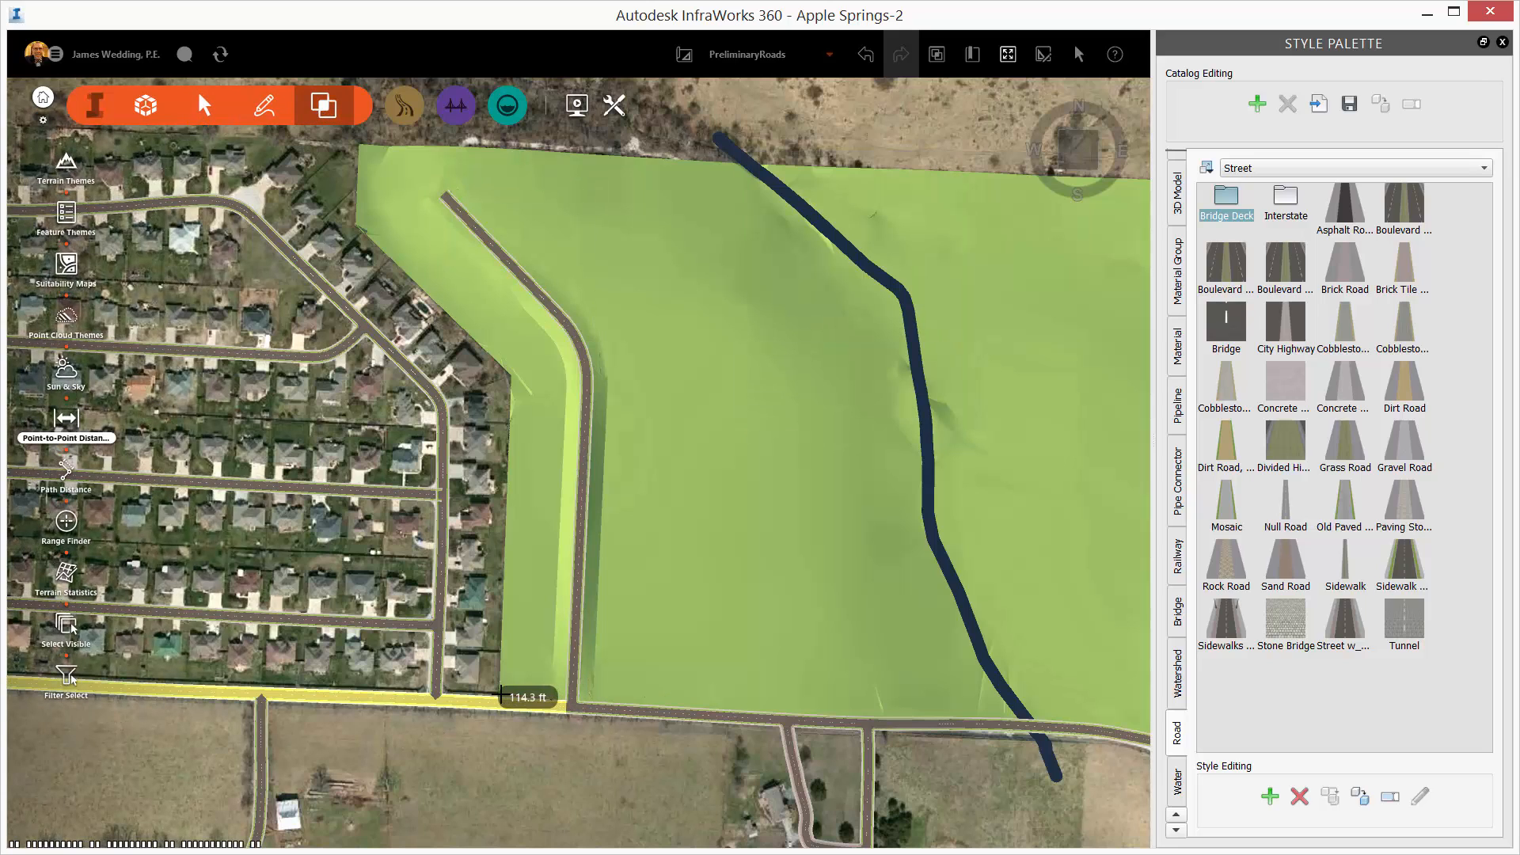
key("Escape")
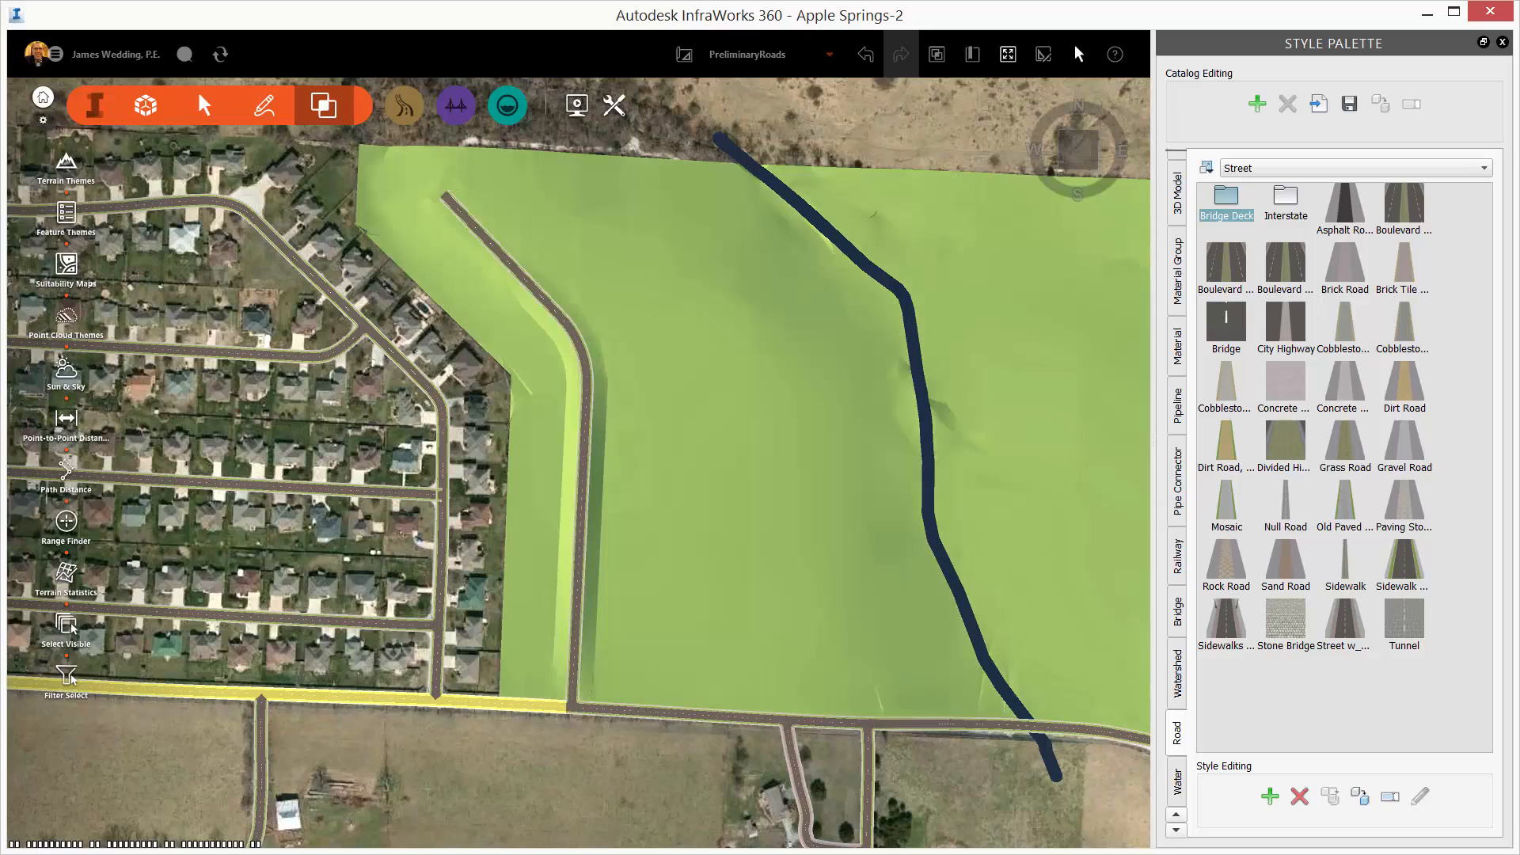
Draw a second local road linking the southern street to the first road's bend, and set its corner curve radius to 115 ft
mouse_move(726, 494)
left_mouse_down()
mouse_move(729, 472)
mouse_move(747, 498)
left_mouse_up()
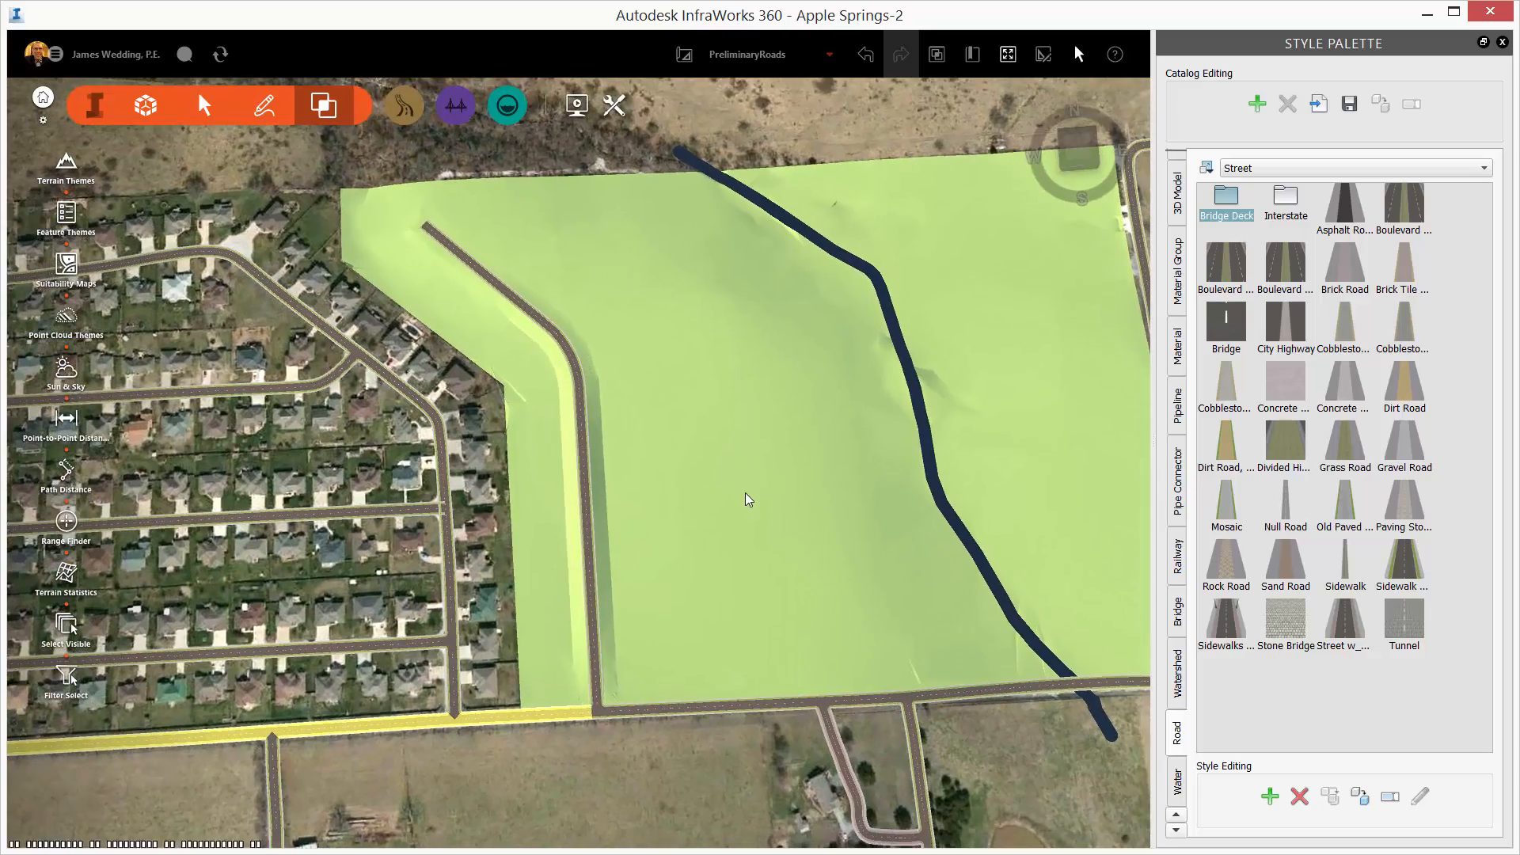
middle_click_drag(765, 541, 733, 631)
left_click_drag(733, 631, 746, 651)
middle_click_drag(747, 651, 761, 607)
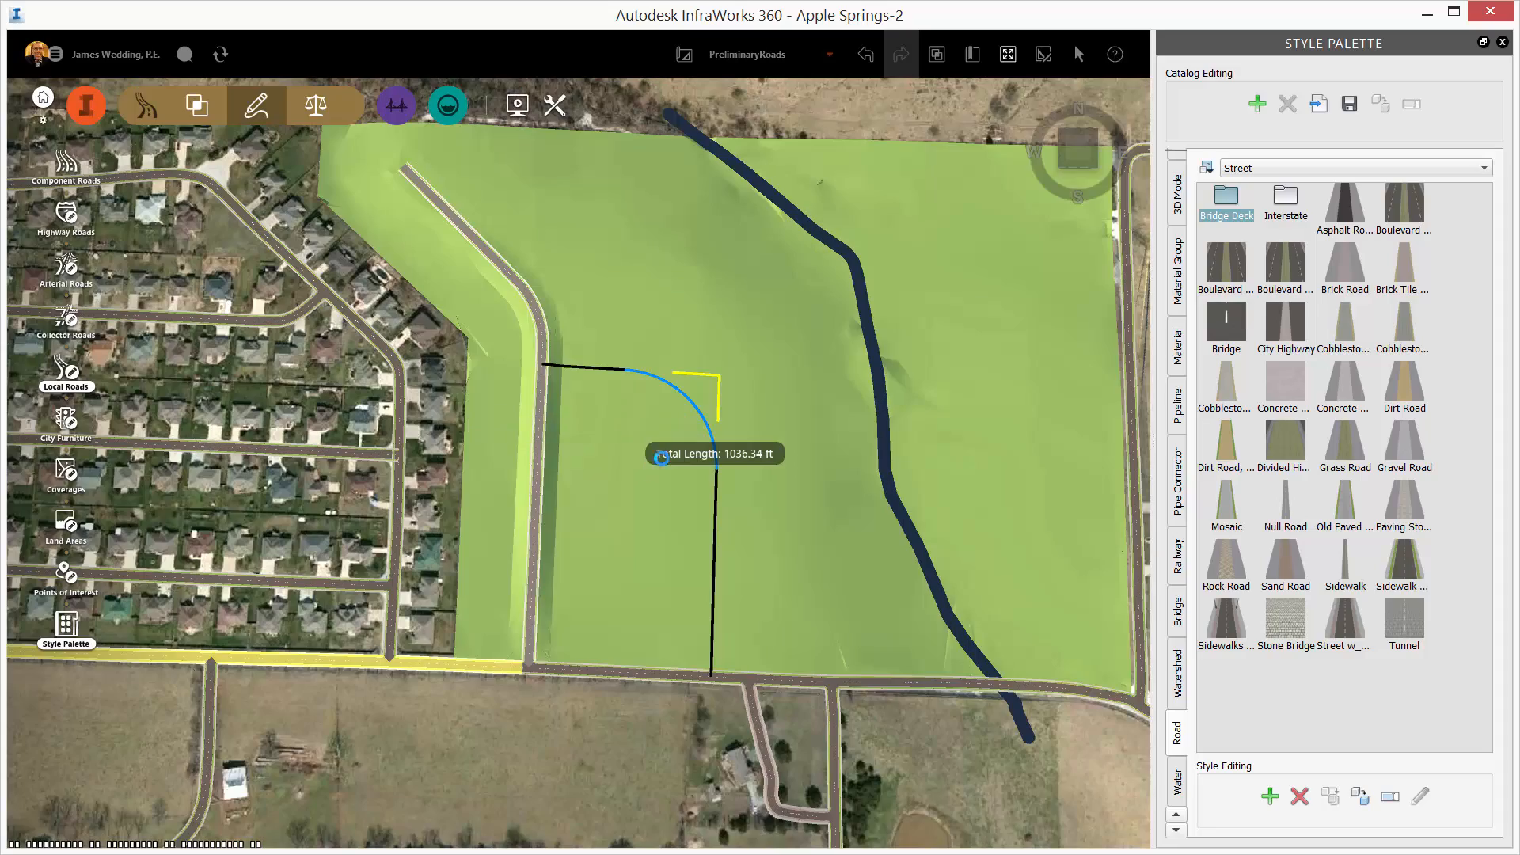
left_click(686, 411)
scroll(685, 411, "up", 2)
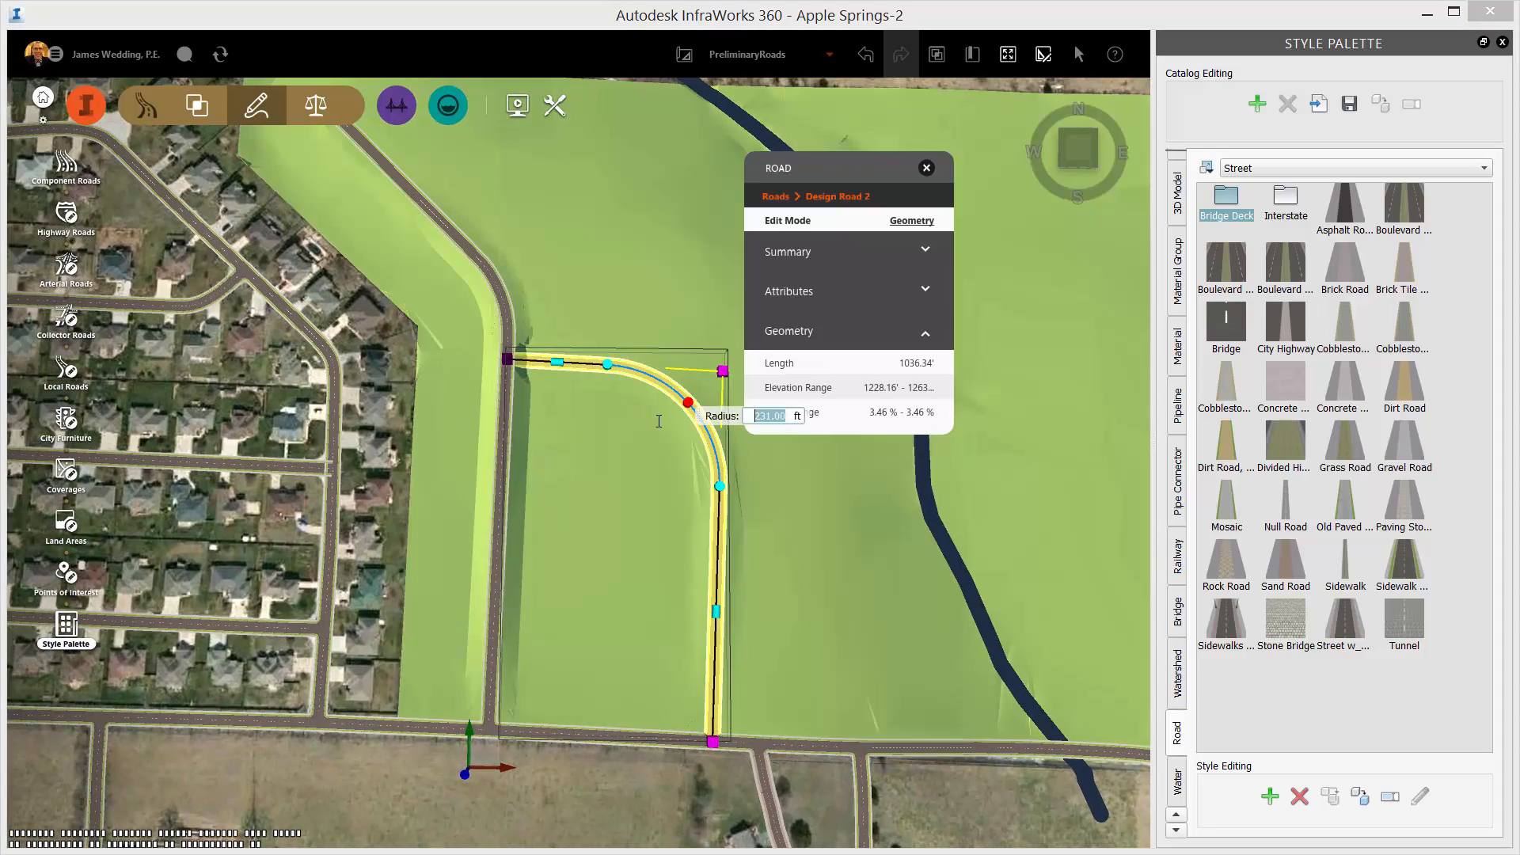
type("115")
key("Return")
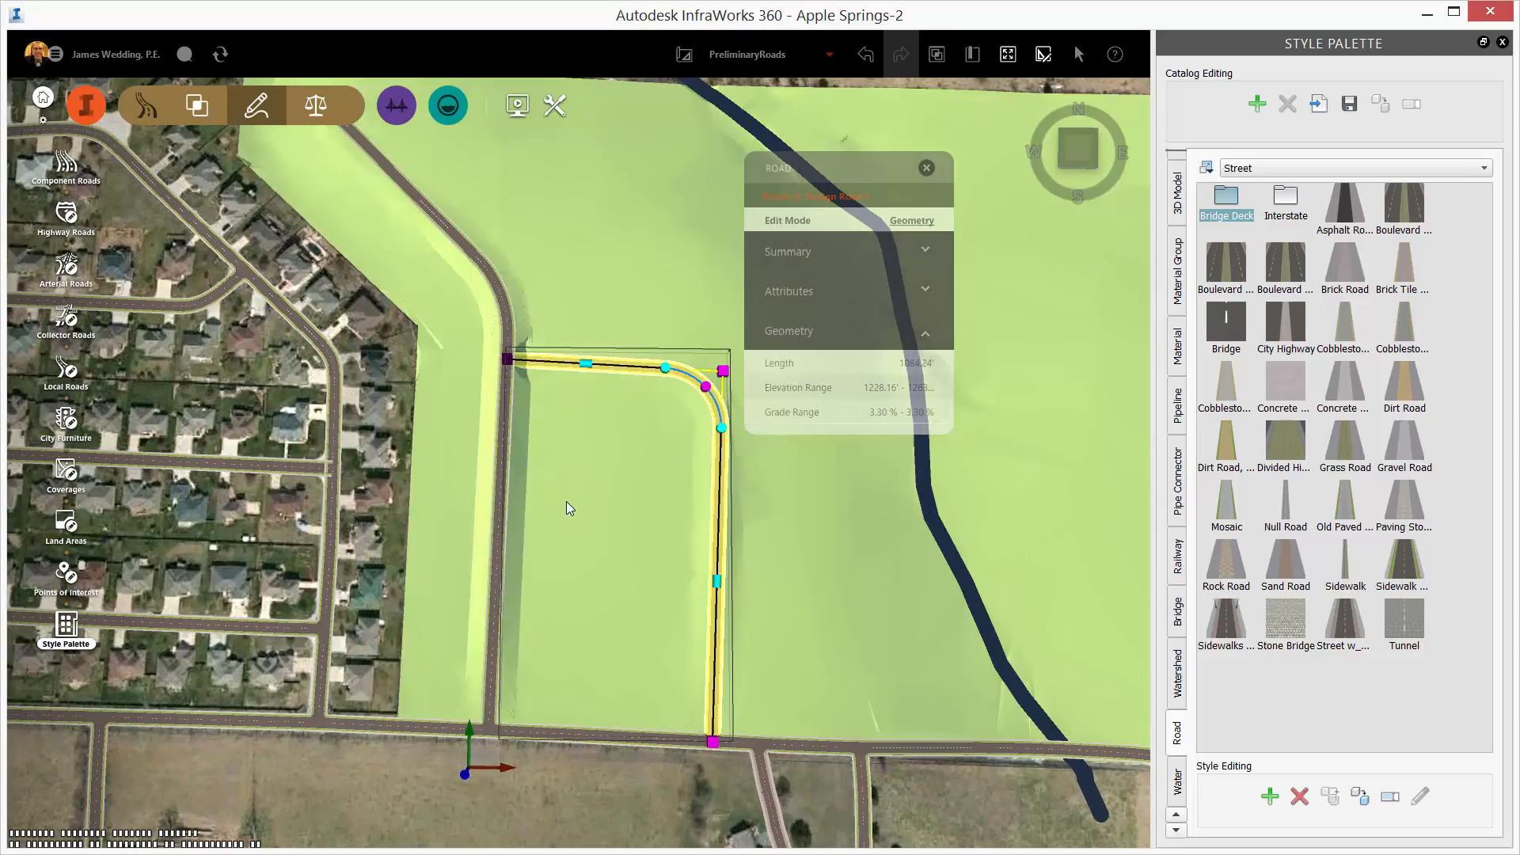
Add a PVI to the first road at its junction with the second road and leave its edit mode
middle_click_drag(554, 501, 549, 540)
left_click_drag(549, 539, 653, 492)
mouse_move(482, 524)
left_mouse_down()
mouse_move(505, 465)
mouse_move(468, 501)
left_mouse_up()
left_click(496, 448)
middle_click_drag(564, 522, 562, 682)
scroll(562, 682, "up", 2)
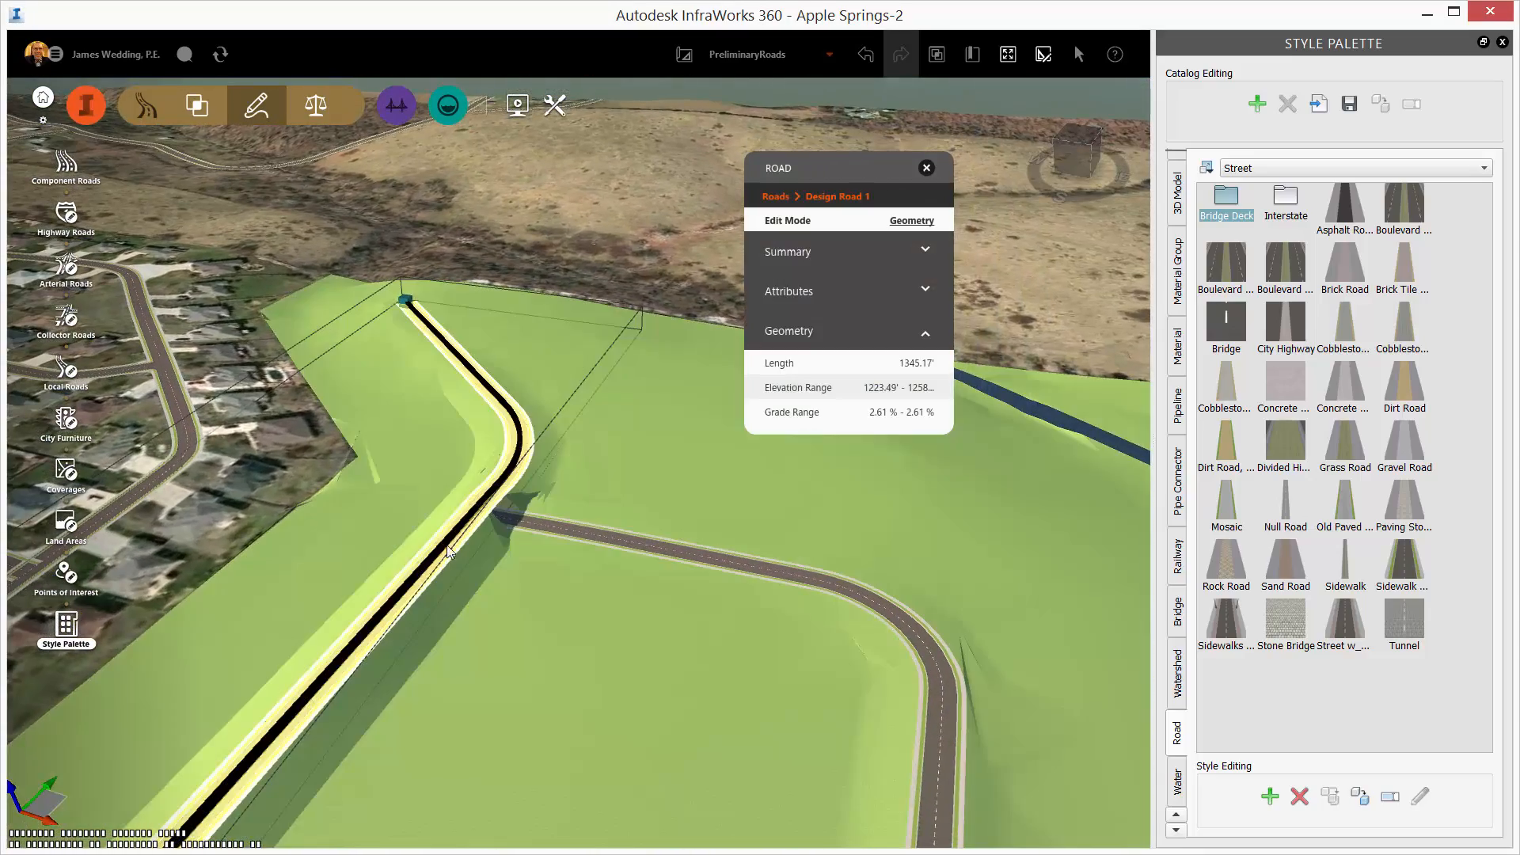
right_click(500, 501)
left_click(486, 505)
right_click(487, 505)
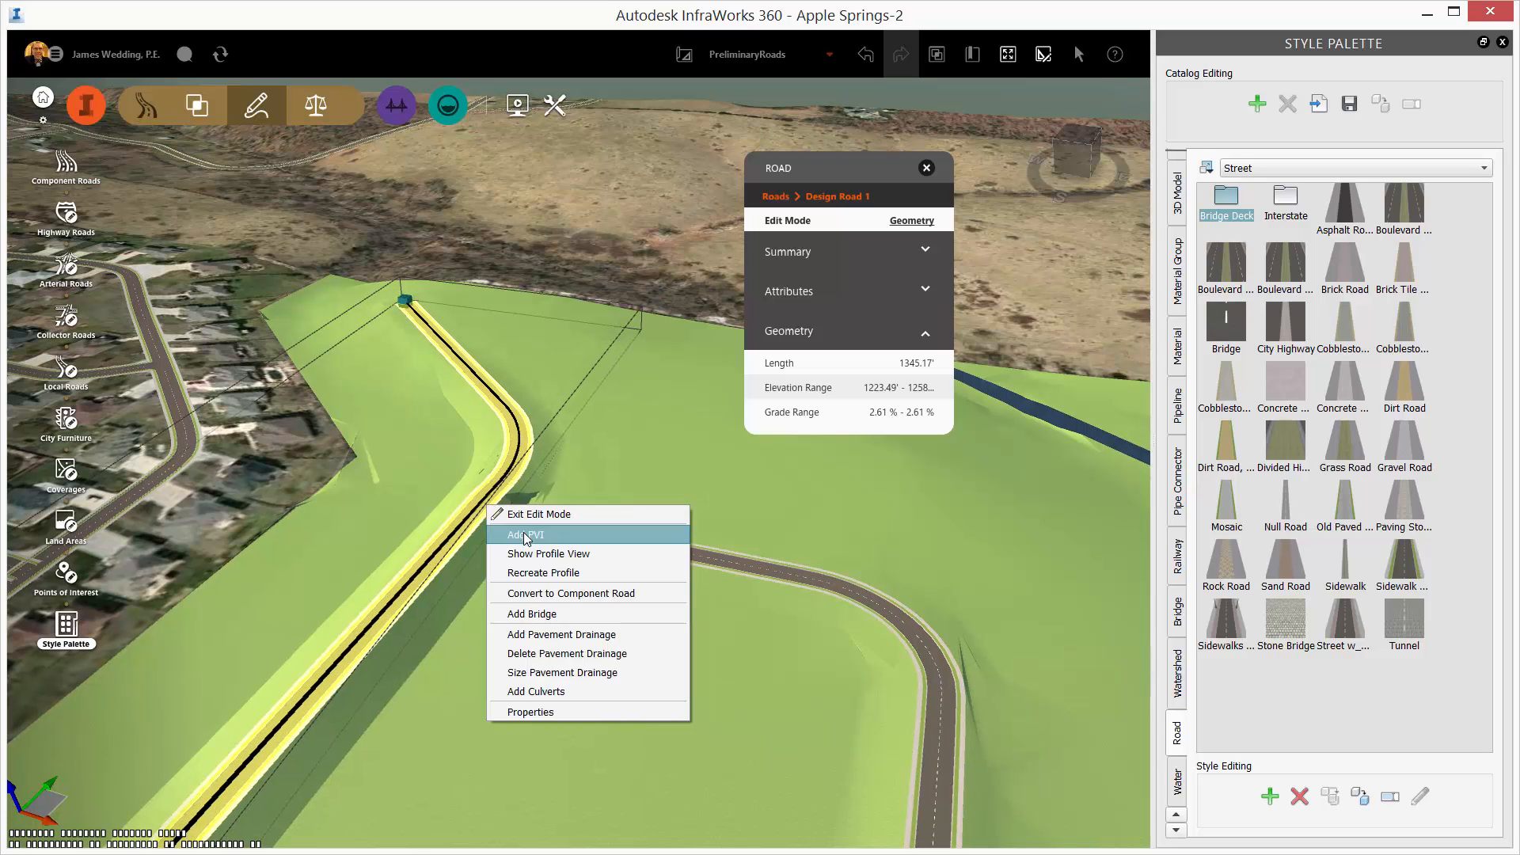
left_click(522, 535)
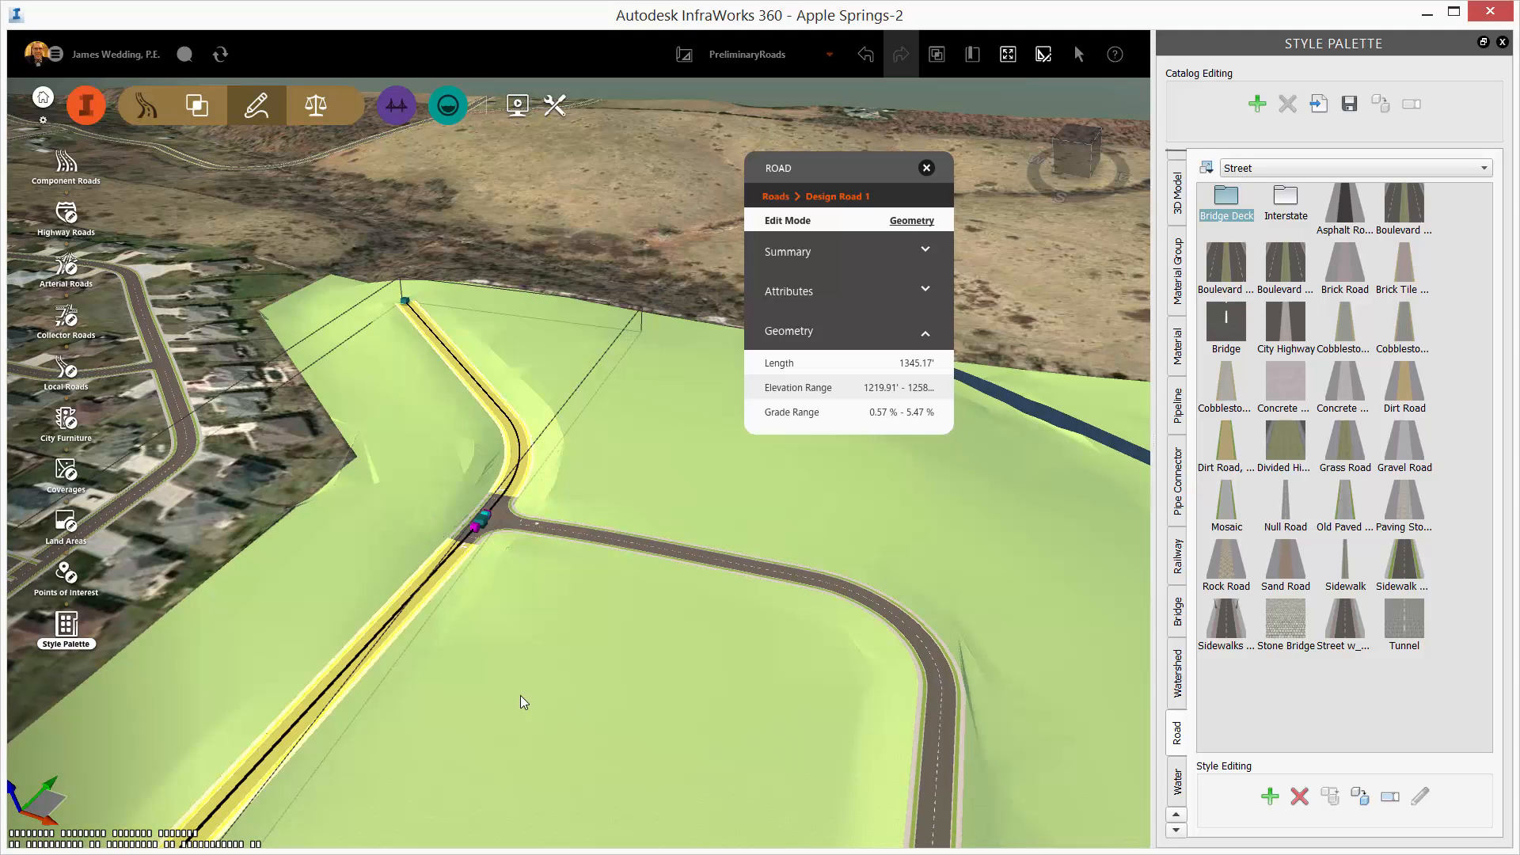
left_click_drag(520, 695, 460, 662)
scroll(539, 648, "down", 3)
key("Escape")
Draw a third local road north from the southern street, curving northwest west of the stream and joining the first road near its north end
middle_click_drag(461, 662, 563, 637)
left_click(68, 371)
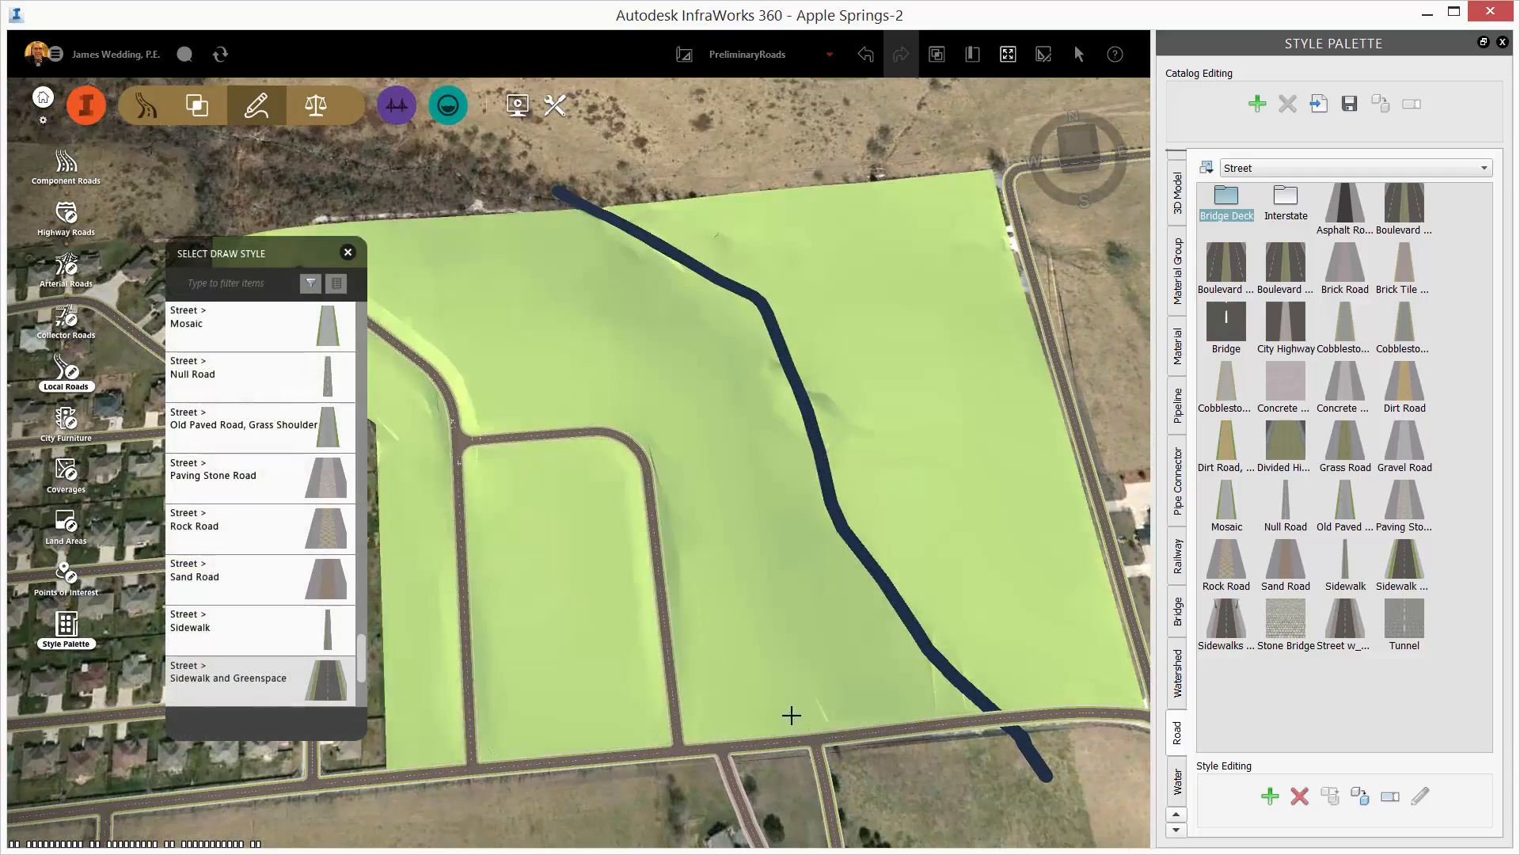
left_click(814, 738)
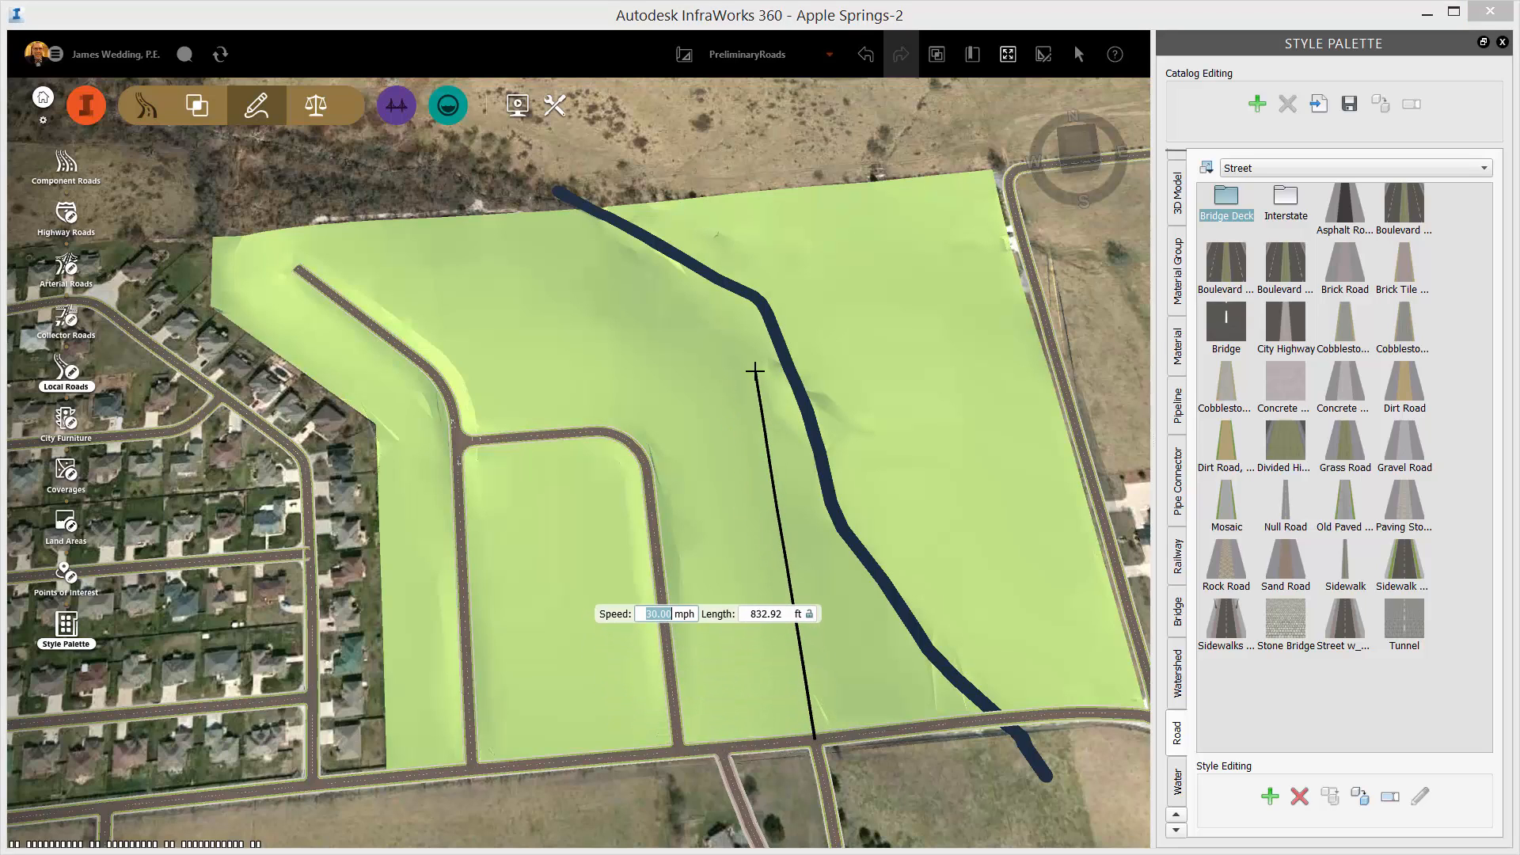
left_click(760, 425)
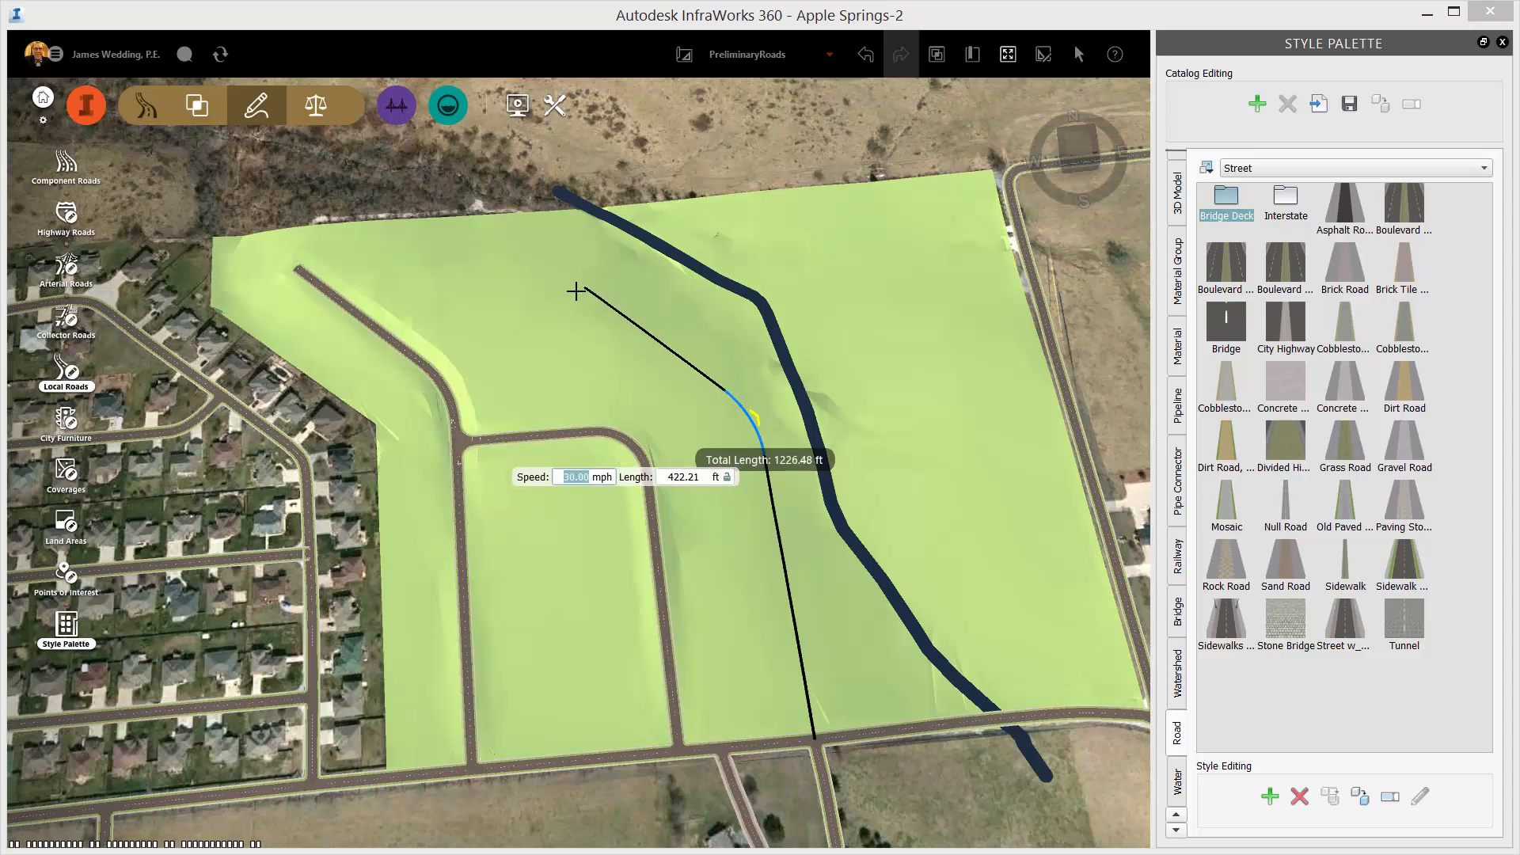
left_click(577, 290)
double_click(385, 333)
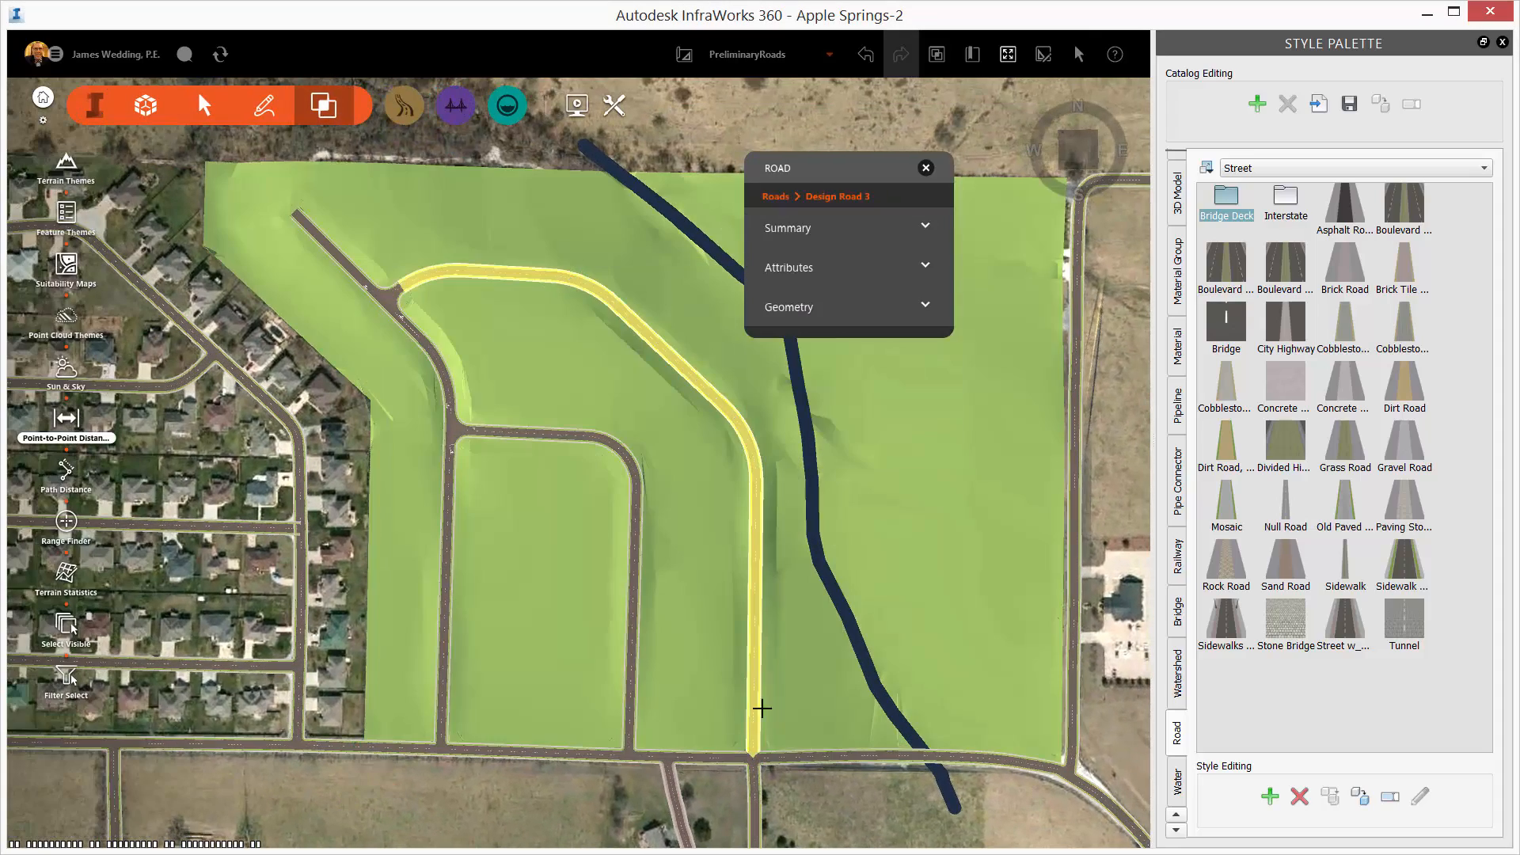
Reroute the second road's north end onto the third road's diagonal segment and shift its long straight segment west
left_click(762, 708)
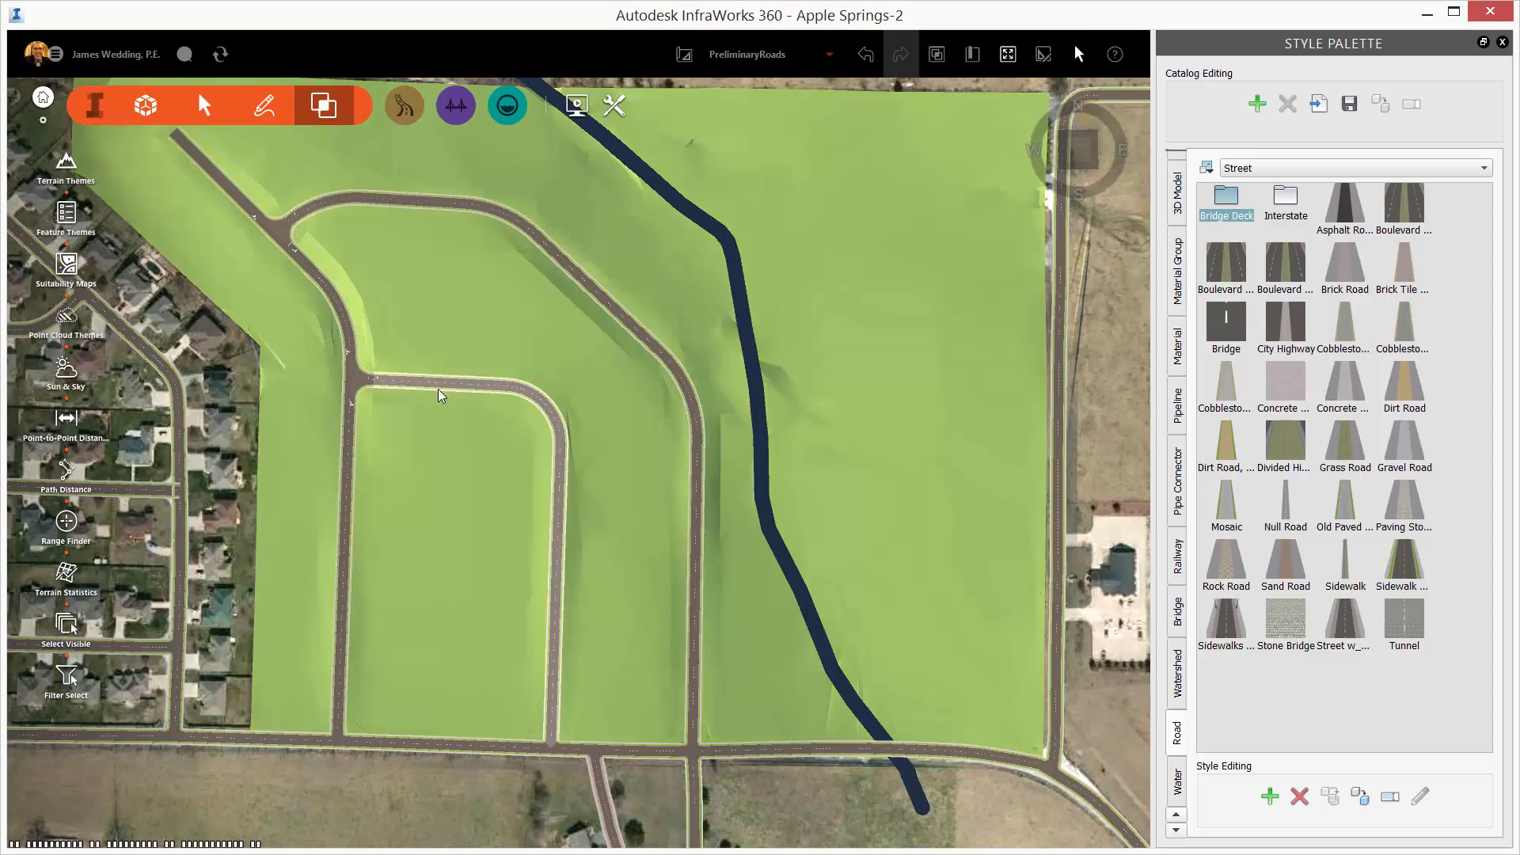
left_click(435, 390)
double_click(431, 389)
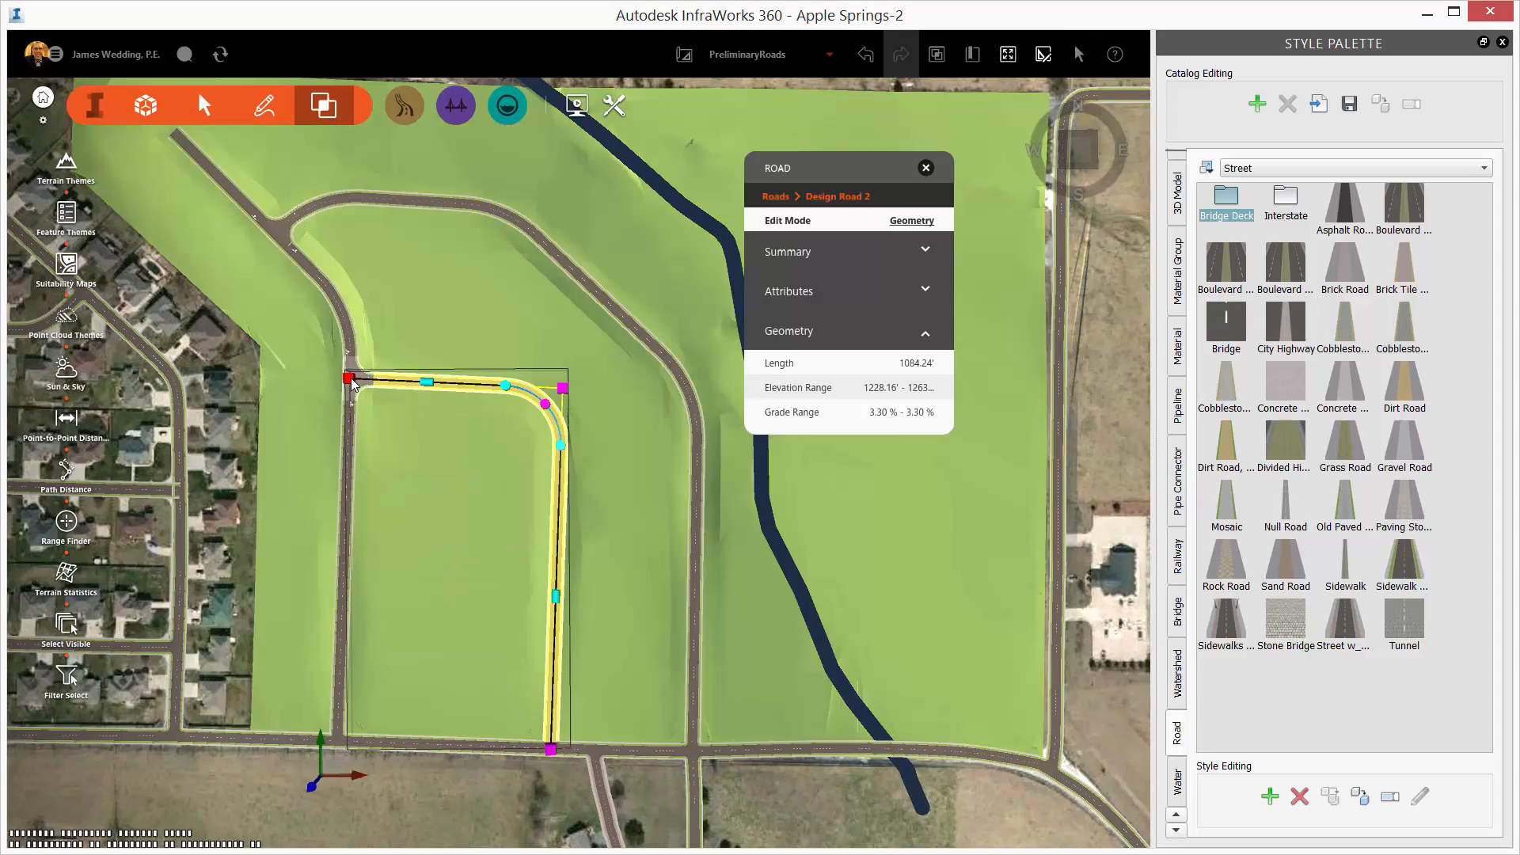
left_click_drag(355, 380, 589, 285)
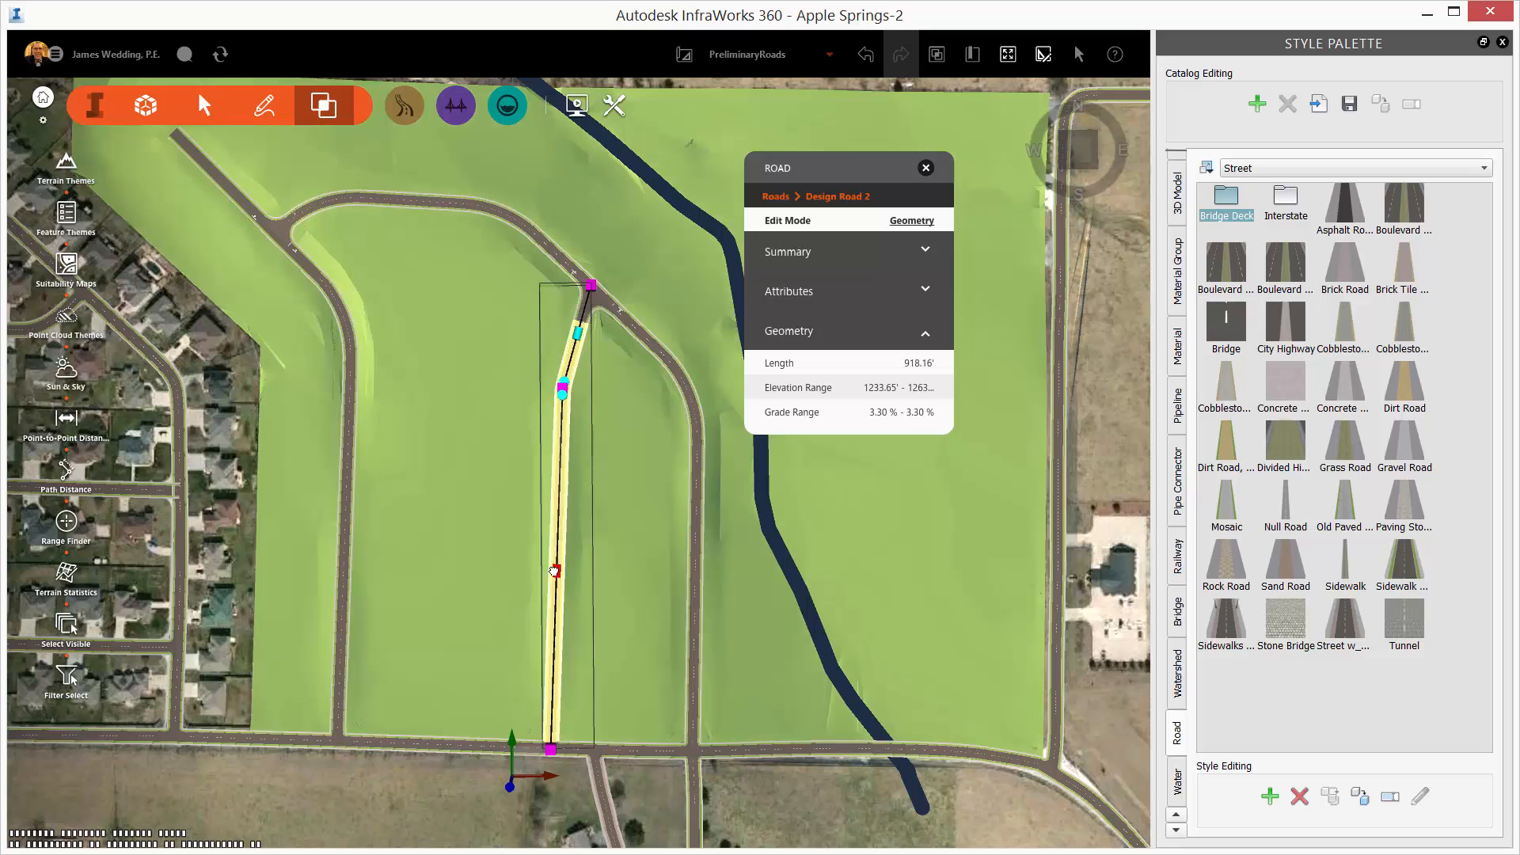
left_click_drag(555, 570, 499, 571)
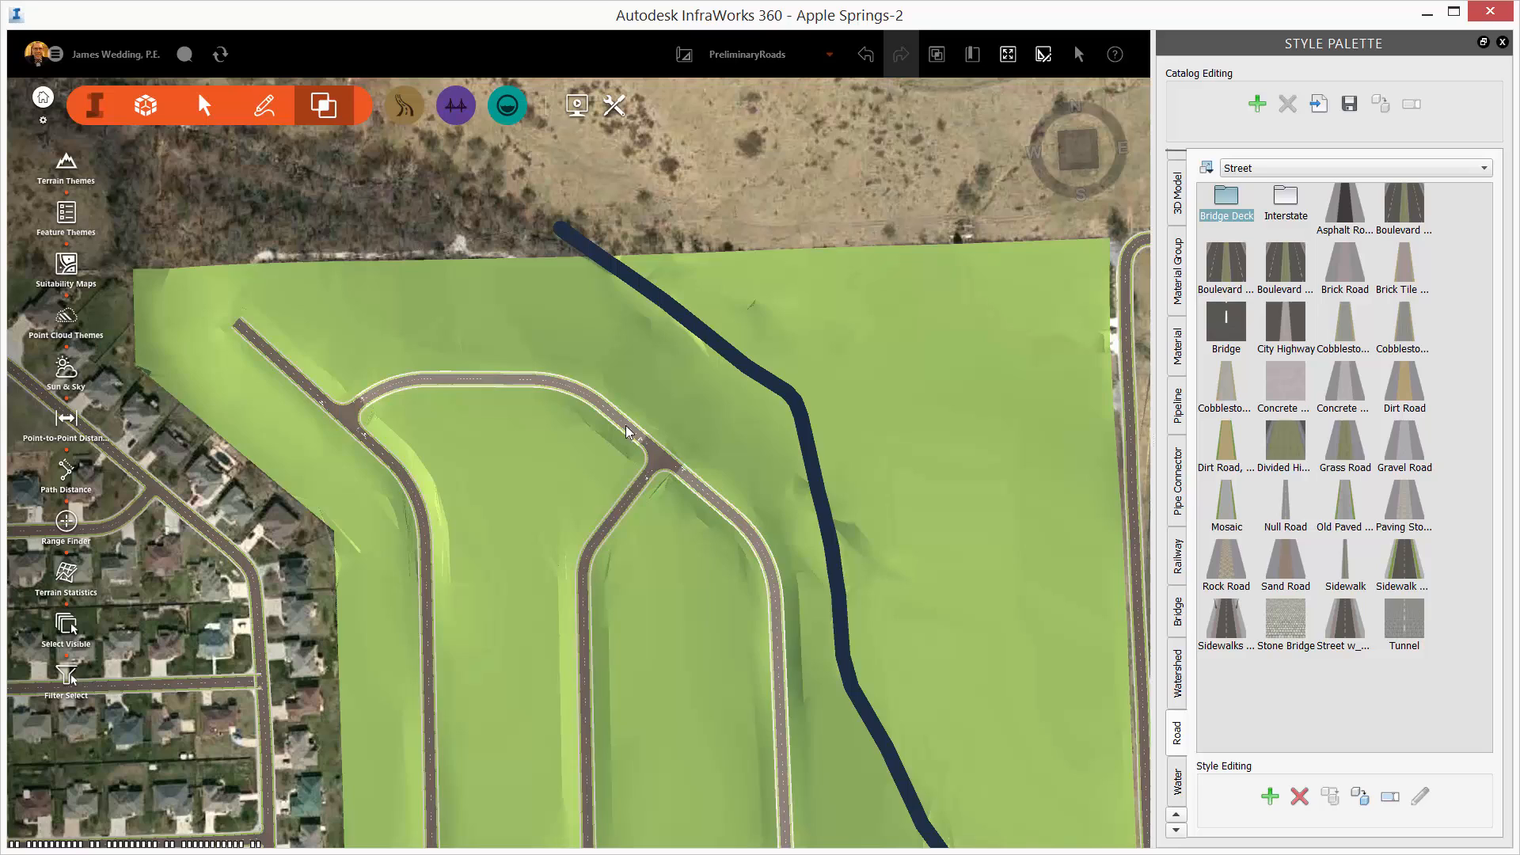
Reshape the third road by moving its diagonal segment and its bend near the first road outward
left_click(669, 467)
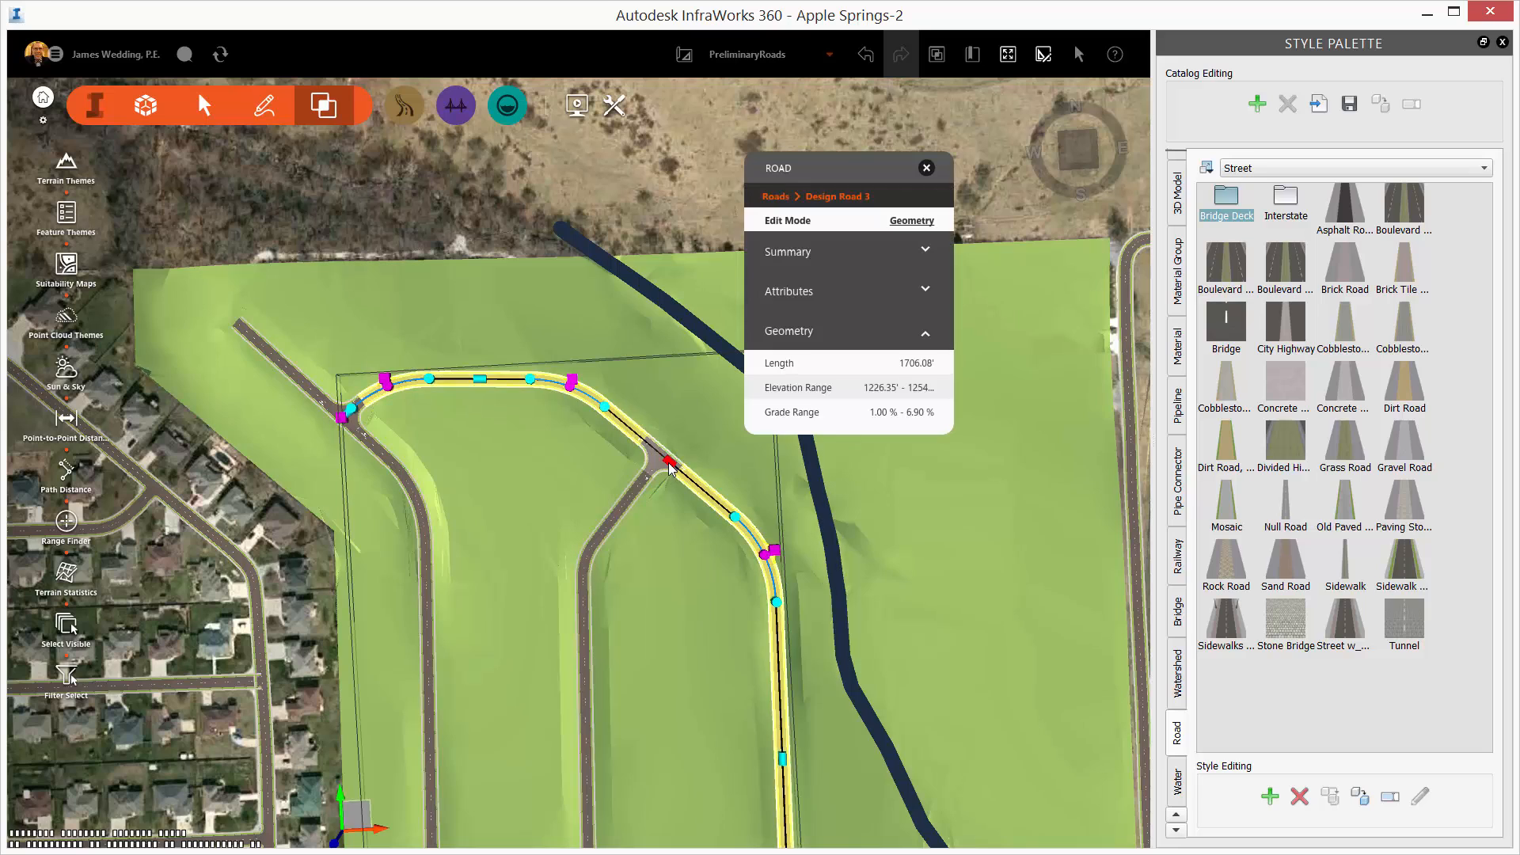
left_click_drag(669, 467, 651, 403)
mouse_move(441, 355)
left_mouse_down()
mouse_move(380, 346)
mouse_move(390, 370)
mouse_move(427, 342)
mouse_move(404, 312)
mouse_move(428, 341)
left_mouse_up()
Set the radius of the third road's curve nearest the first road to 100 ft
scroll(391, 379, "up", 3)
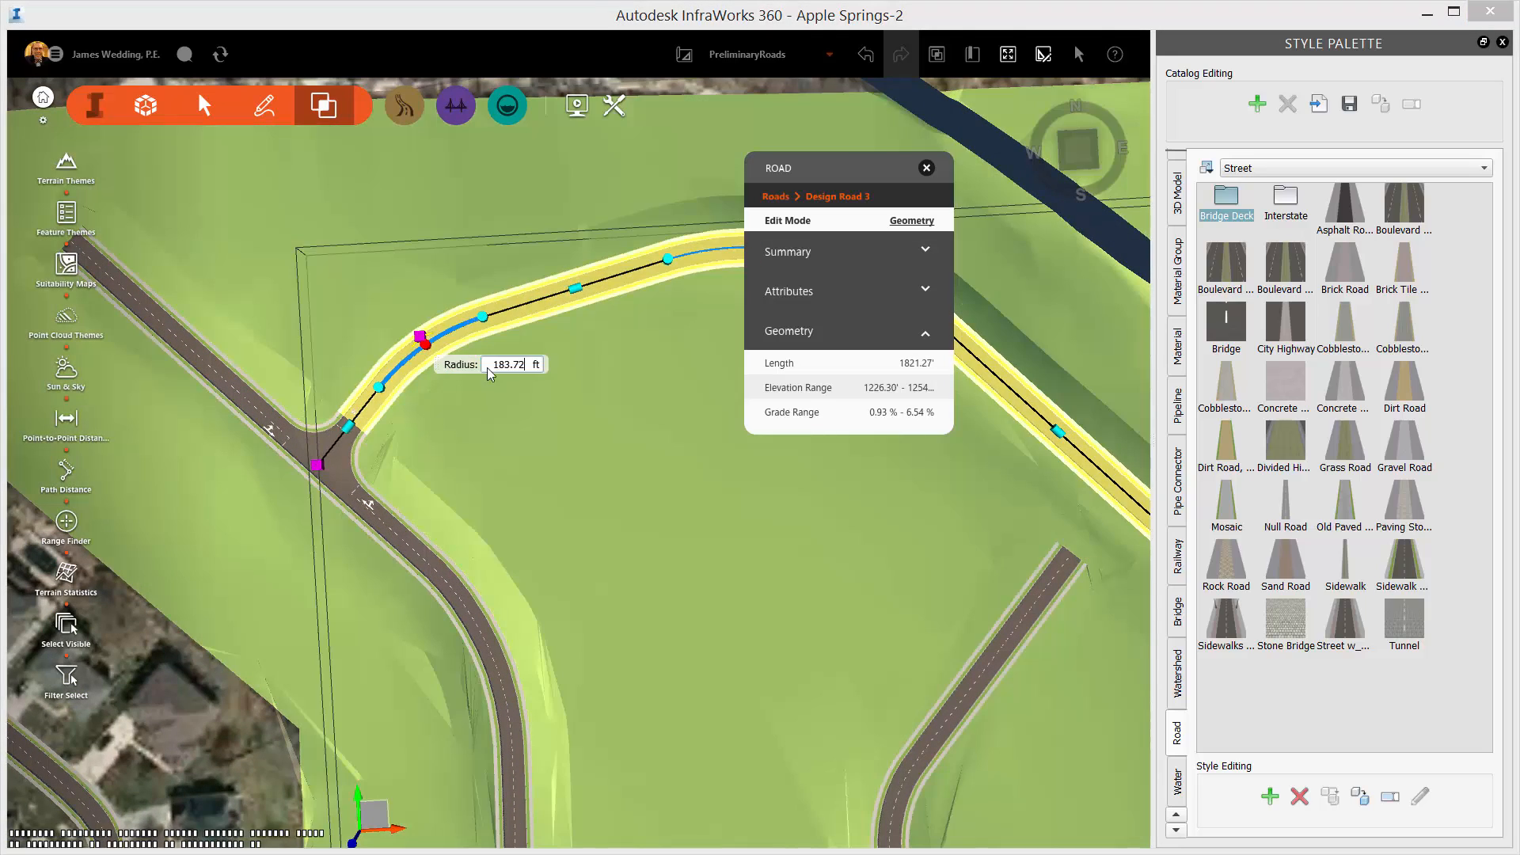
left_click_drag(525, 363, 460, 365)
type("100")
key("Return")
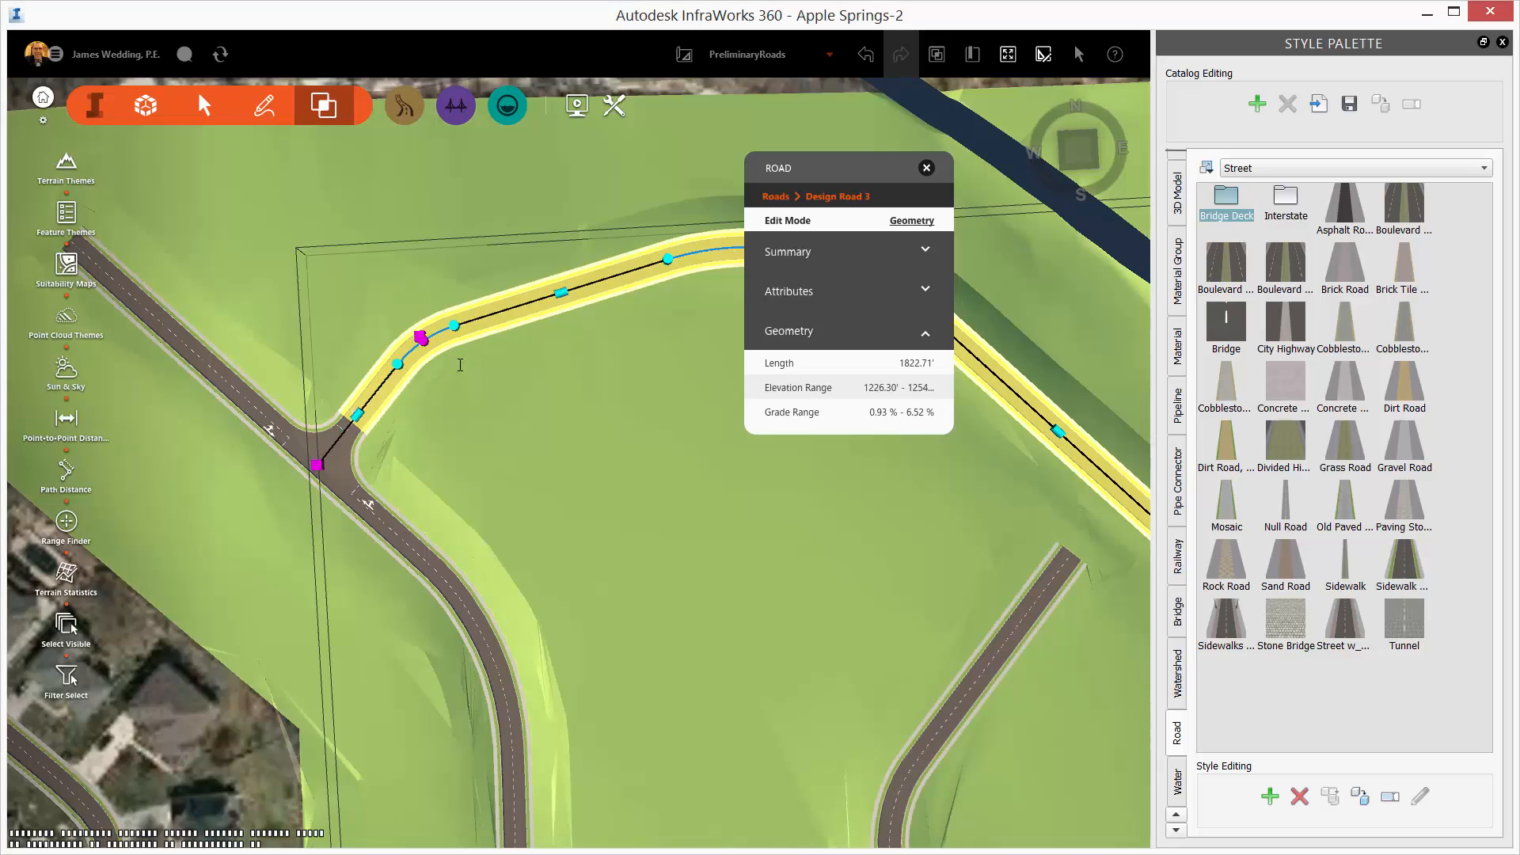
Open the first road's profile view and move its PVI onto the terrain line near station 2+00
scroll(726, 617, "down", 2)
middle_click_drag(726, 617, 645, 722)
left_click_drag(411, 489, 378, 407)
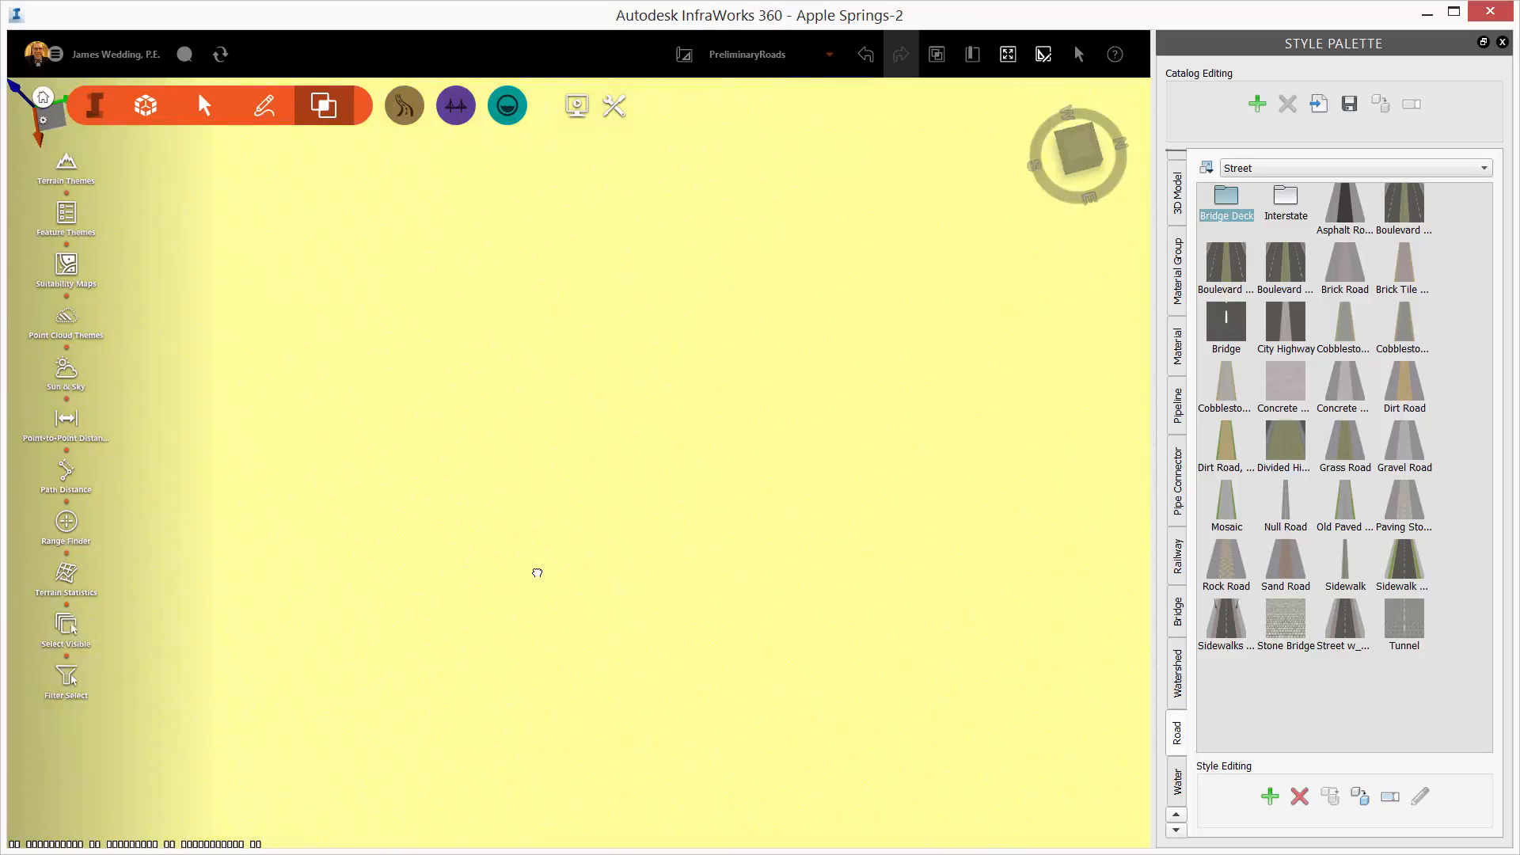
scroll(536, 570, "down", 5)
left_click_drag(814, 523, 724, 615)
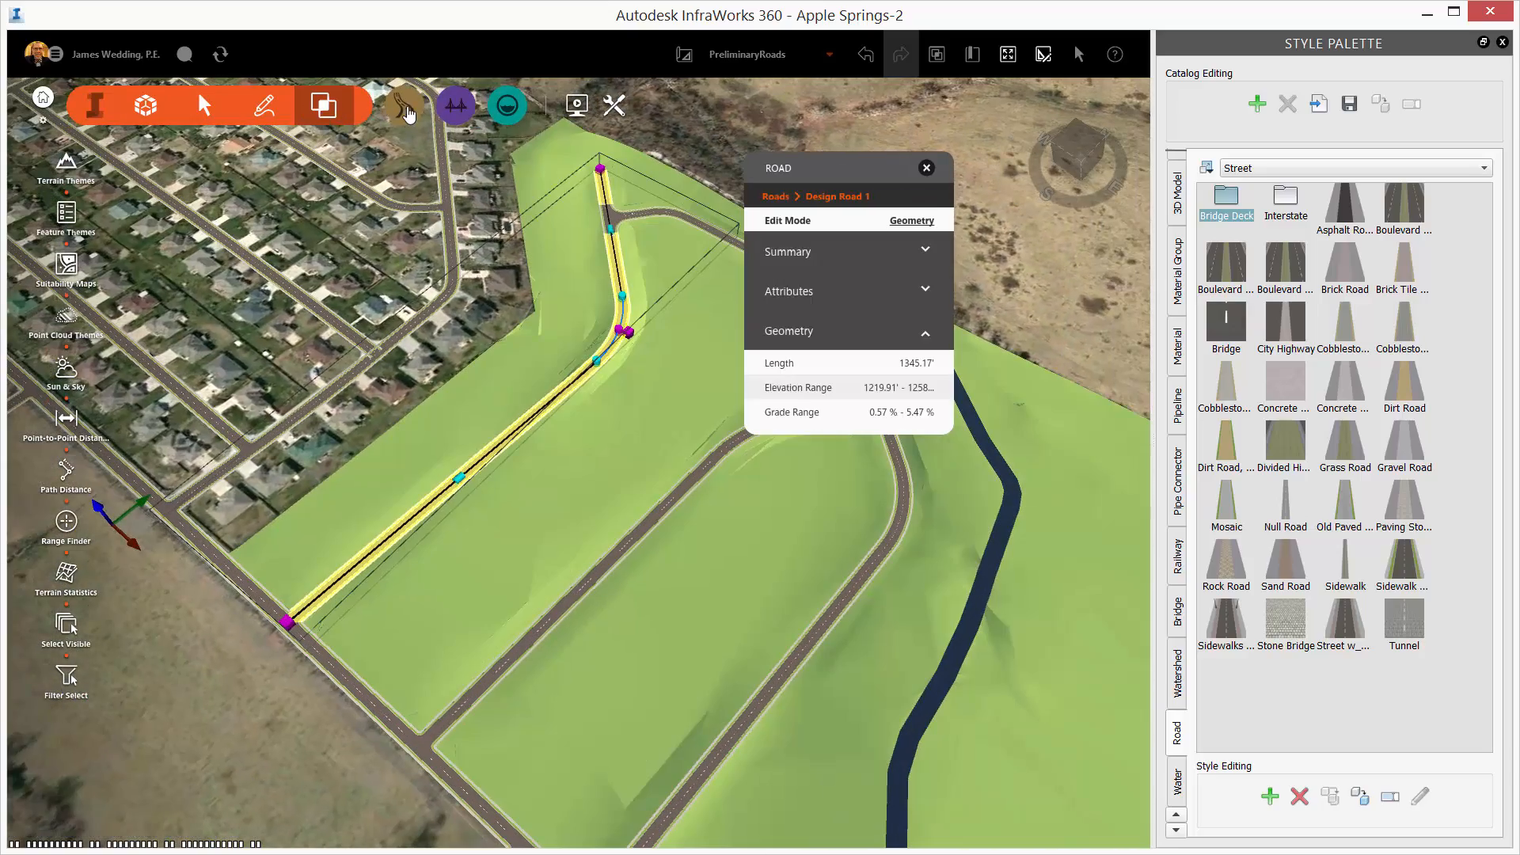
left_click(405, 108)
left_click(66, 162)
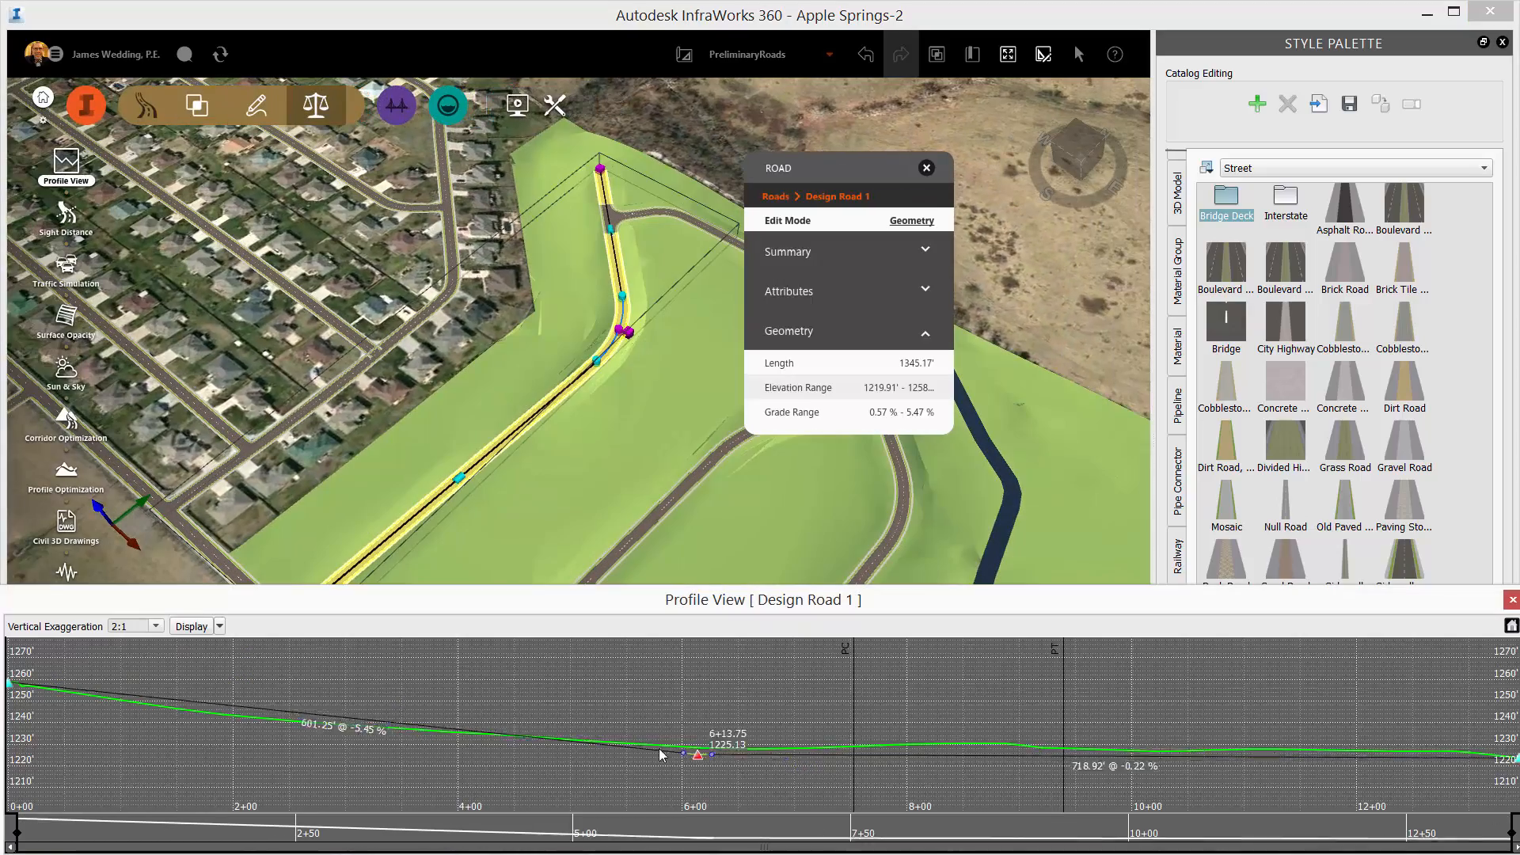
left_click_drag(662, 754, 232, 724)
Add PVIs to the first road's profile just past station 6+00 and at 8+82.92, raising the latter to elevation 1230.61
right_click(725, 755)
left_click(753, 716)
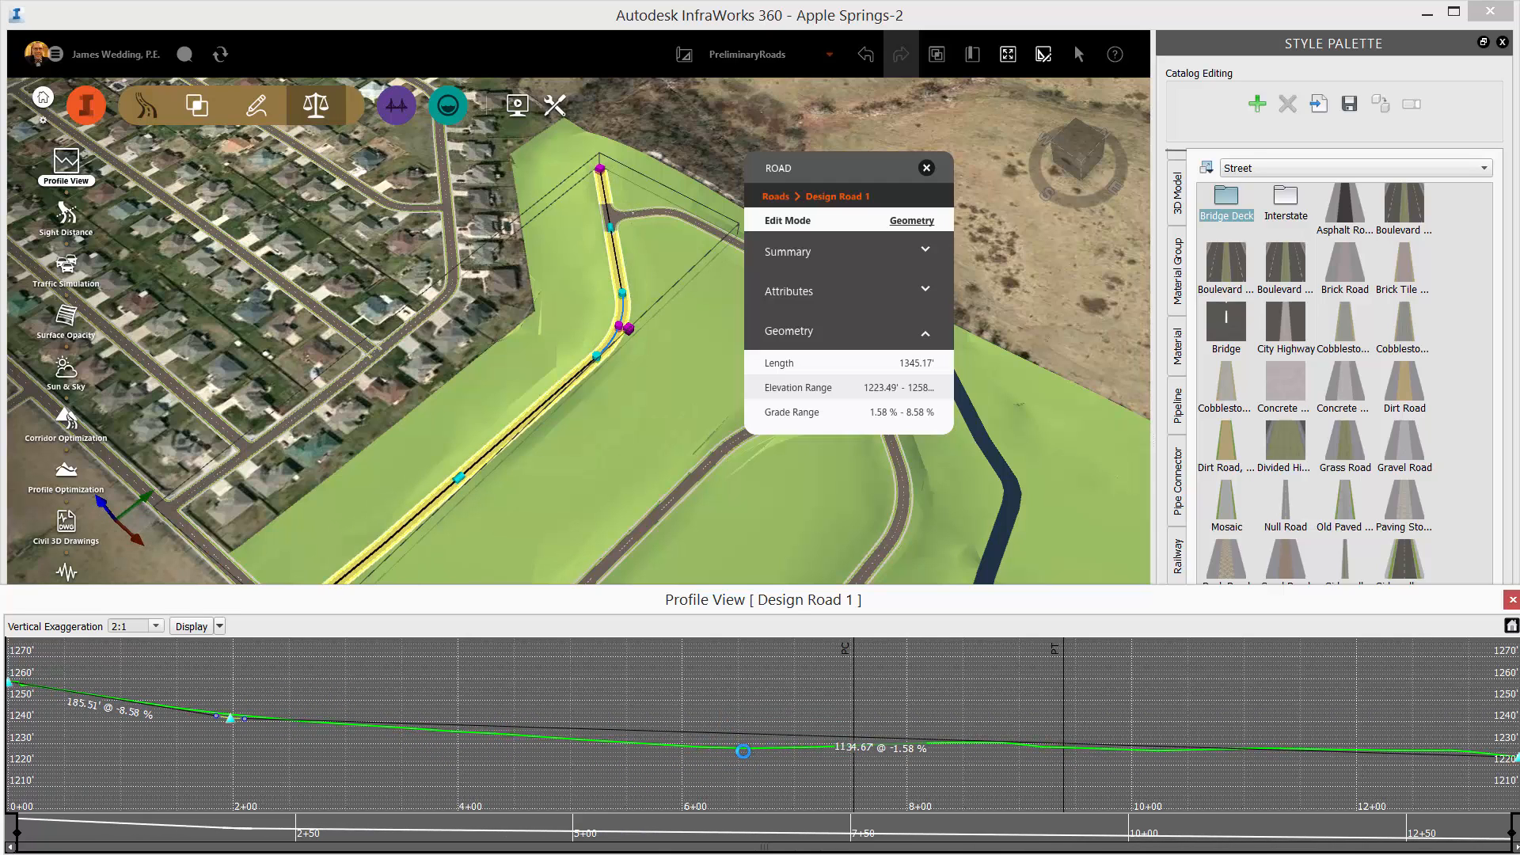
right_click(994, 761)
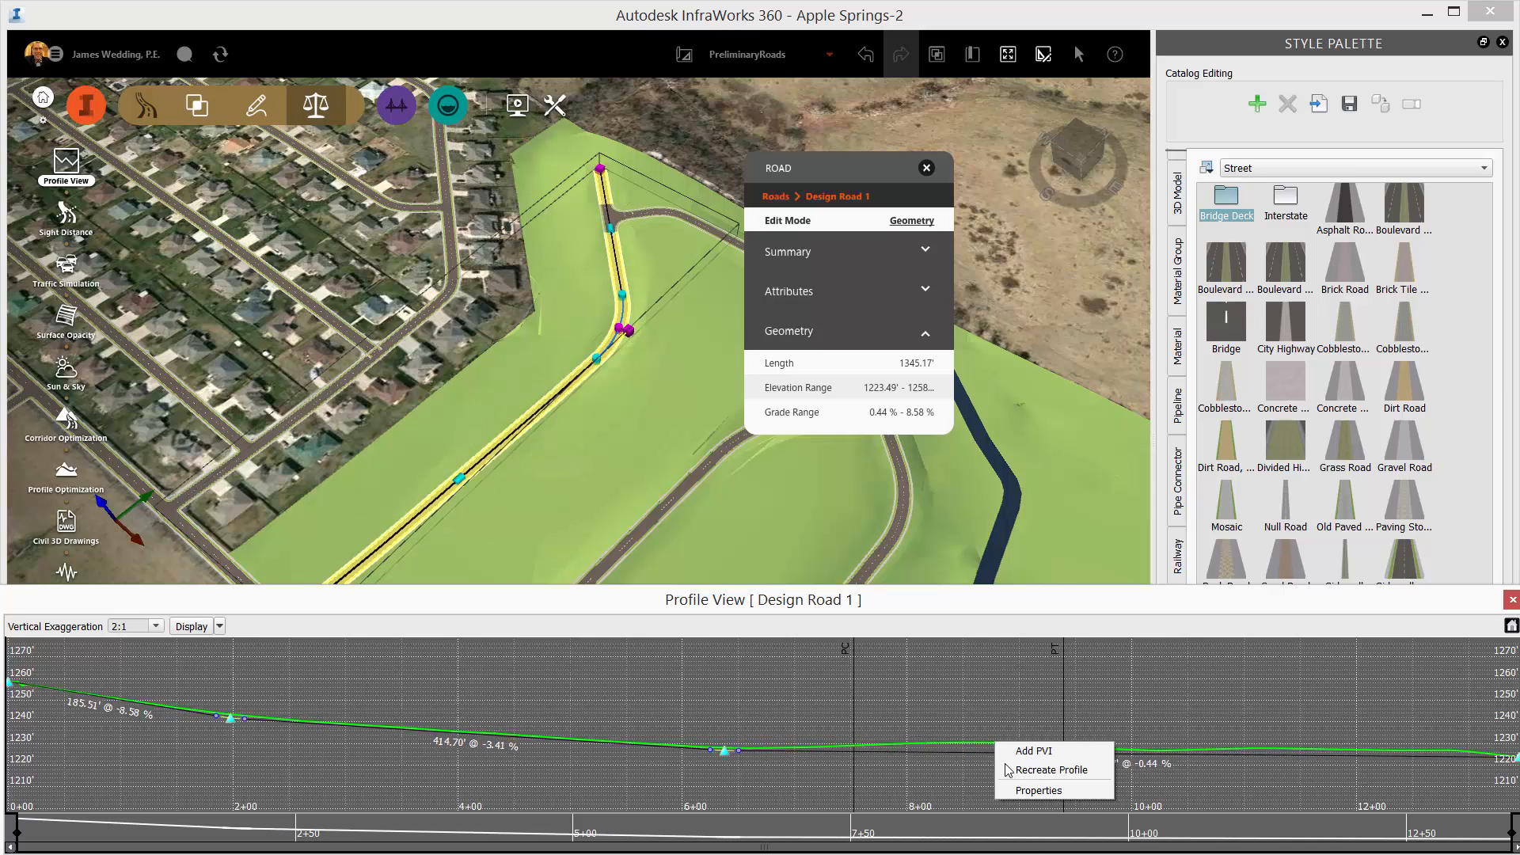
left_click(1021, 741)
left_click_drag(999, 771, 1002, 744)
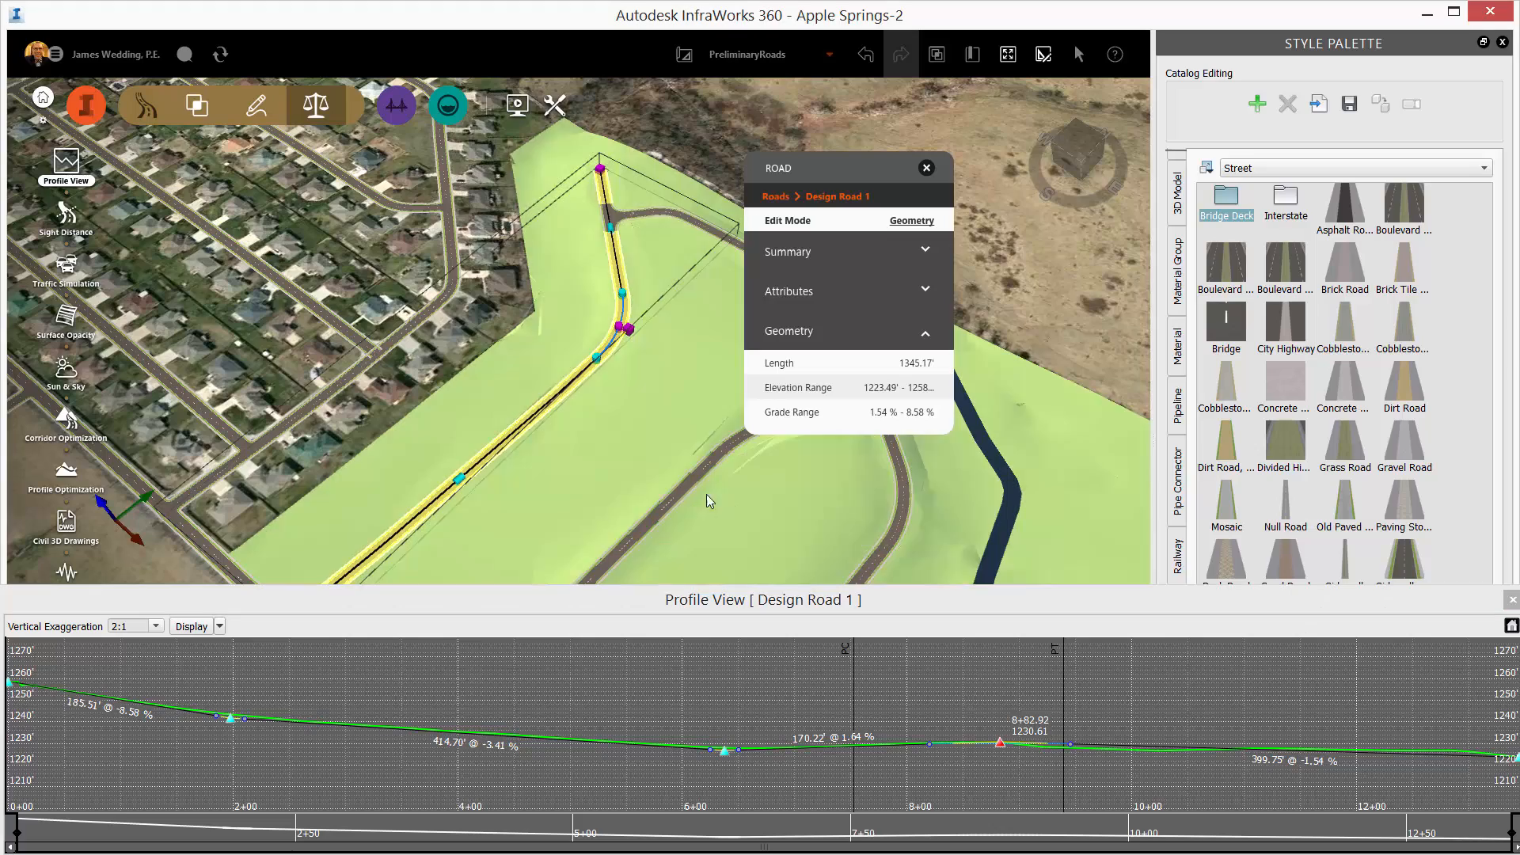
Open the second road's profile view and add a PVI on the terrain line just past station 2+50
left_click(683, 483)
middle_click_drag(597, 434, 540, 308)
right_click(374, 709)
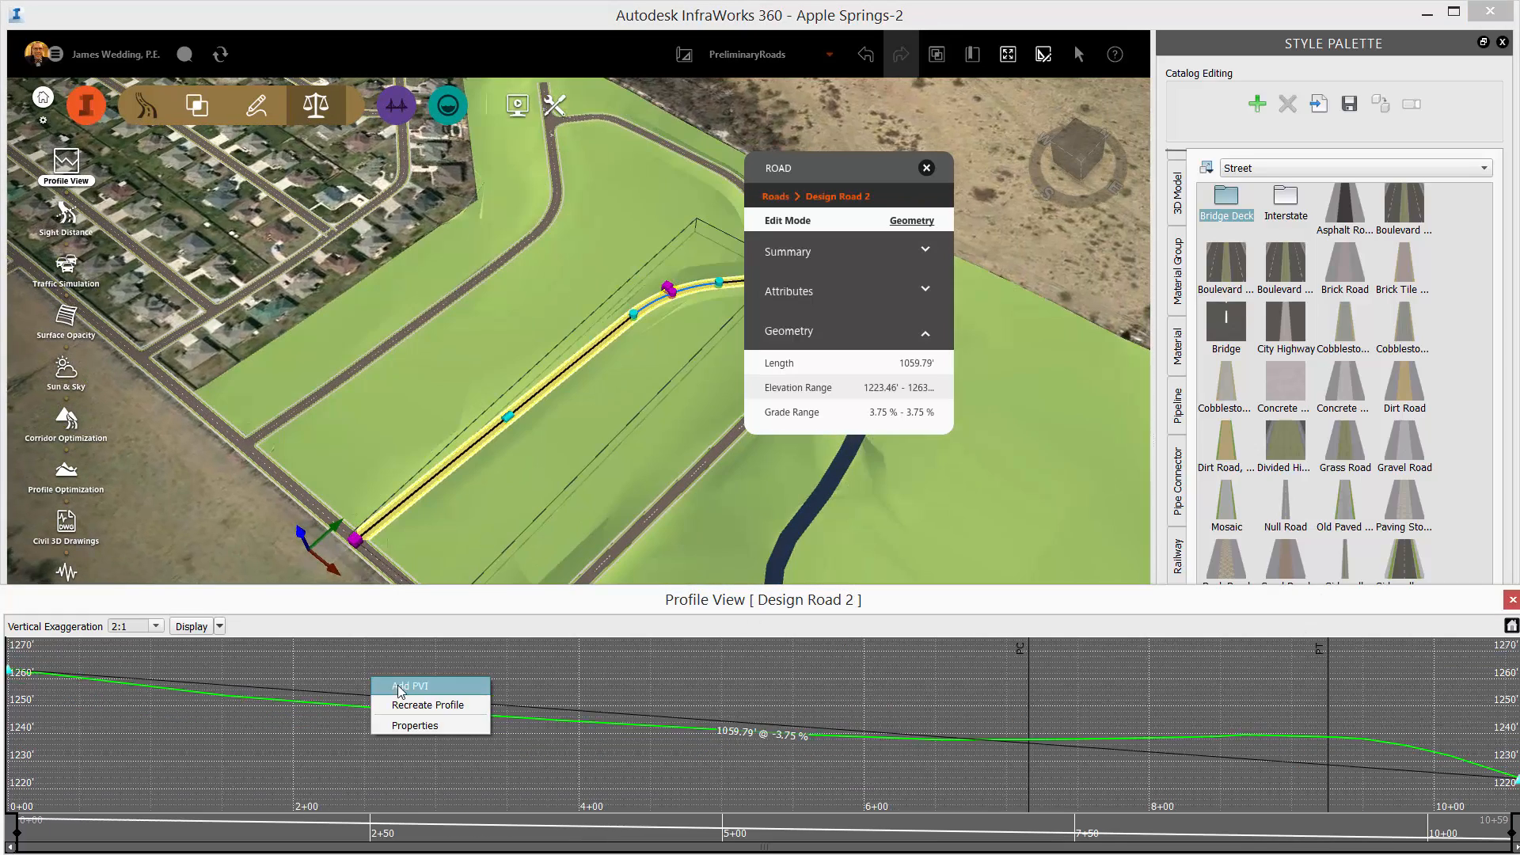
left_click(420, 699)
Add PVIs to the second road's profile at station 6+27.33, elevation 1237.73, and near 8+90, moving the latter up toward the terrain line
right_click(1193, 762)
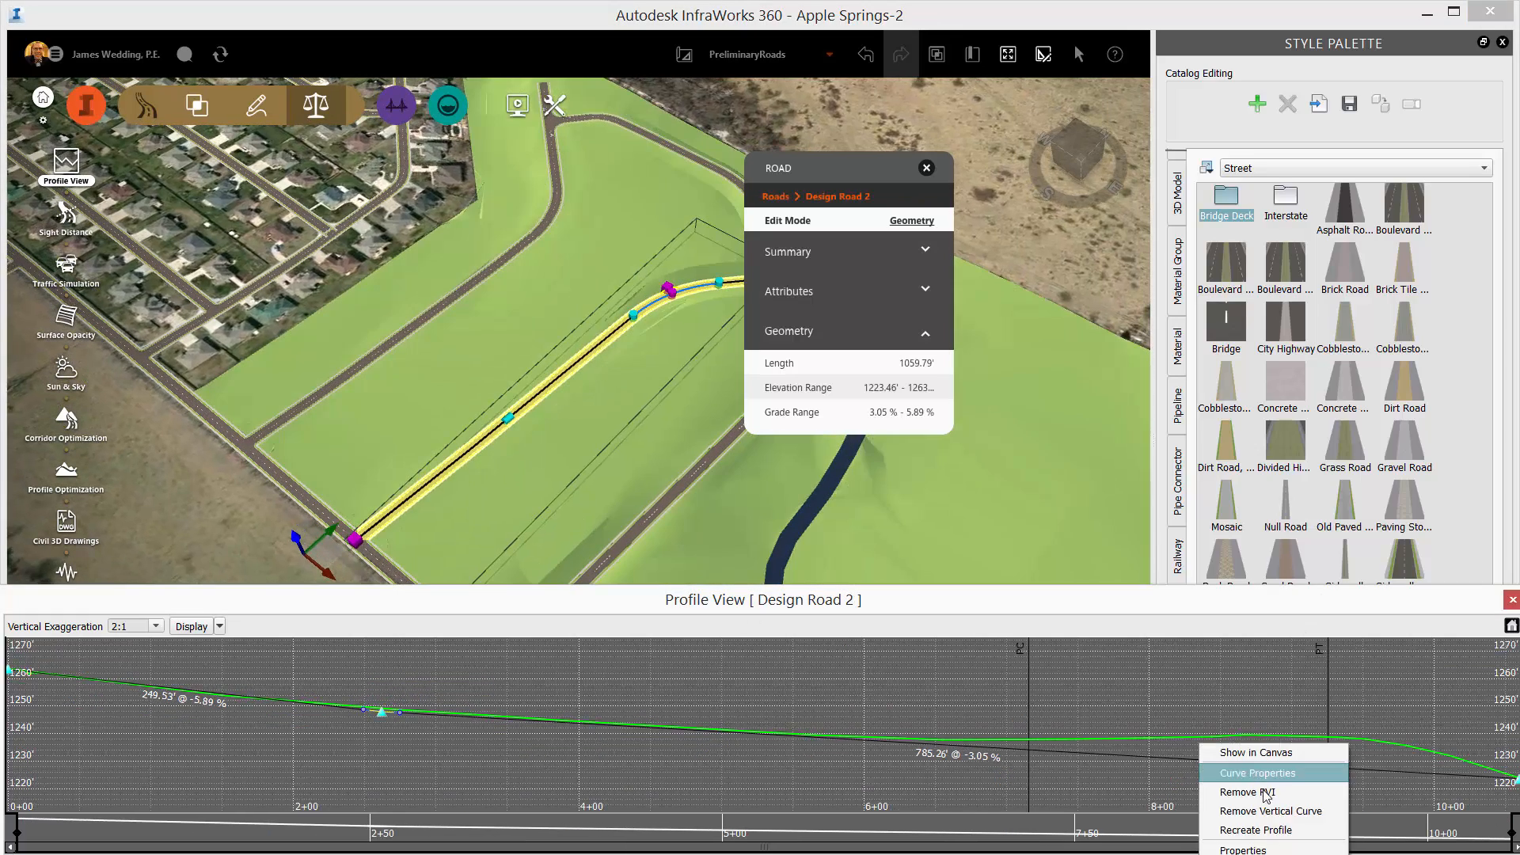
right_click(1147, 760)
left_click(1207, 746)
left_click_drag(1147, 760, 905, 742)
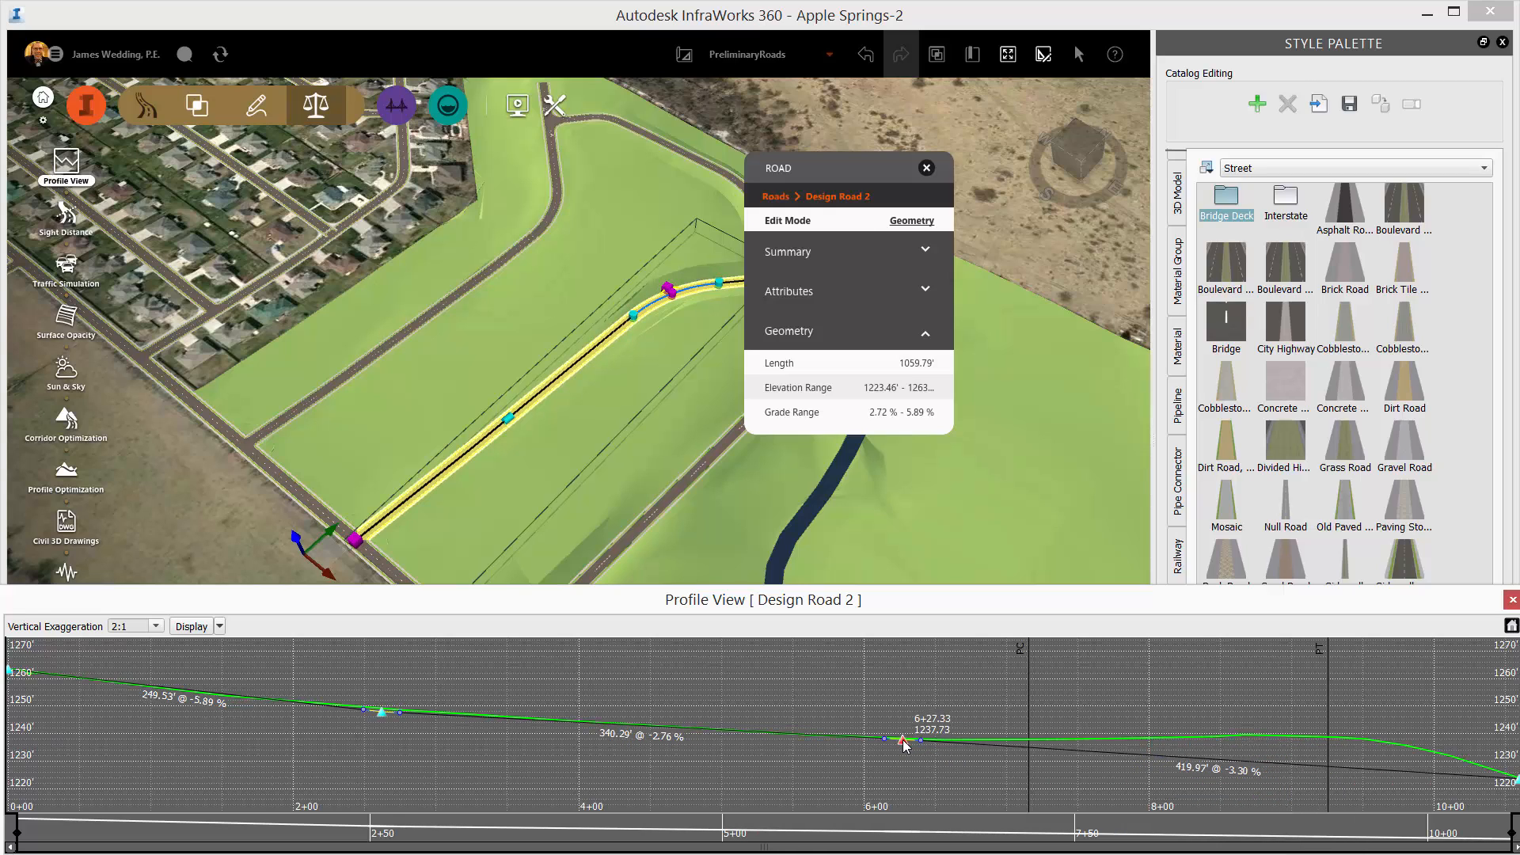
right_click(1267, 763)
left_click(1336, 758)
mouse_move(1268, 766)
left_mouse_down()
mouse_move(1384, 740)
mouse_move(1284, 740)
left_mouse_up()
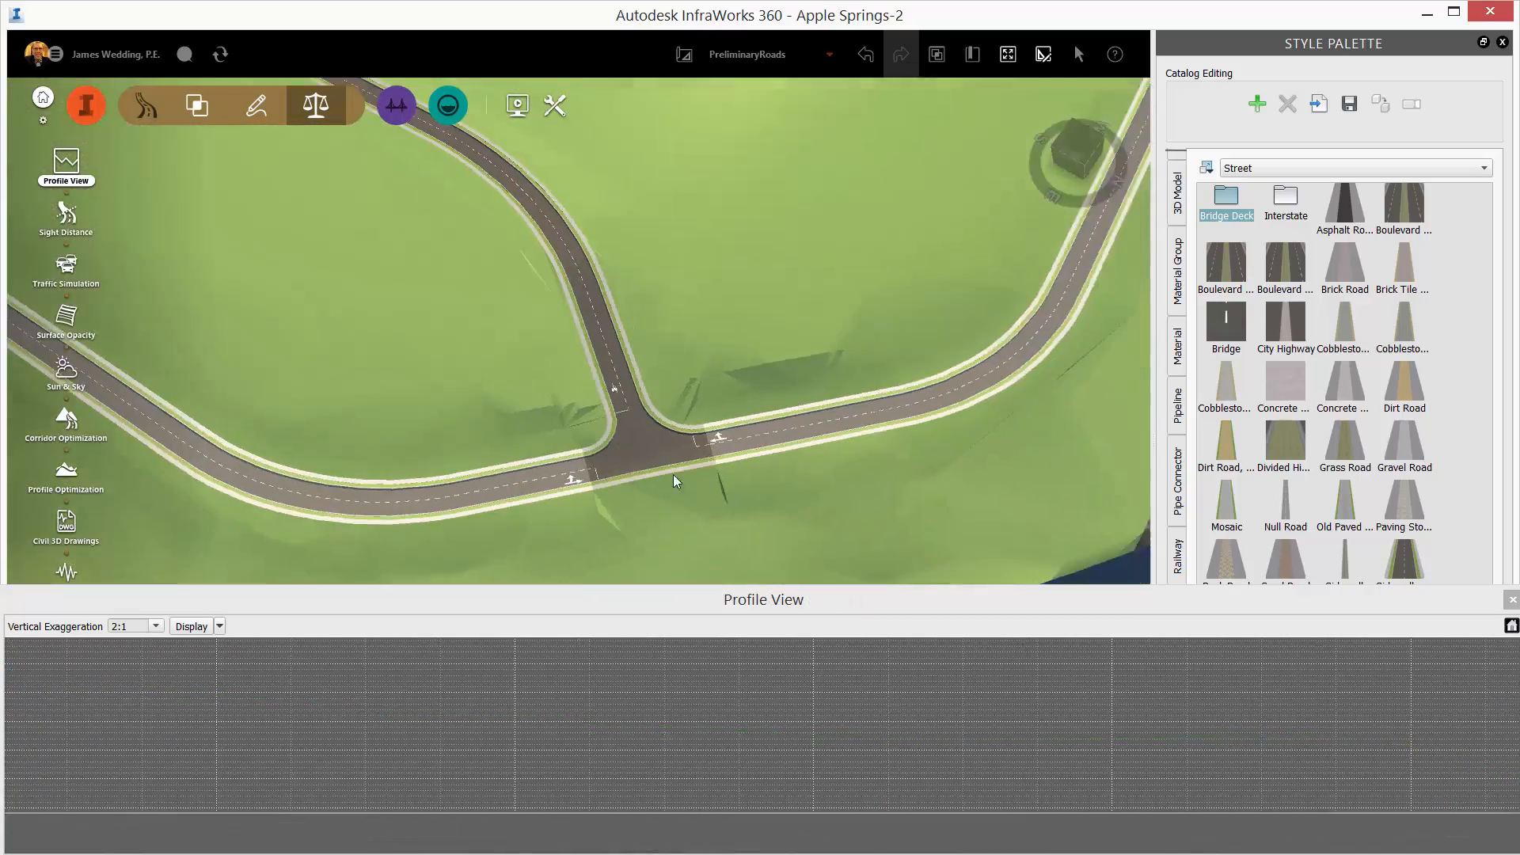
Try converting the T-intersection on the second road to a roundabout with an FHWA 2000 Urban standard
left_click_drag(673, 473, 776, 462)
left_click_drag(525, 455, 579, 307)
left_click(579, 306)
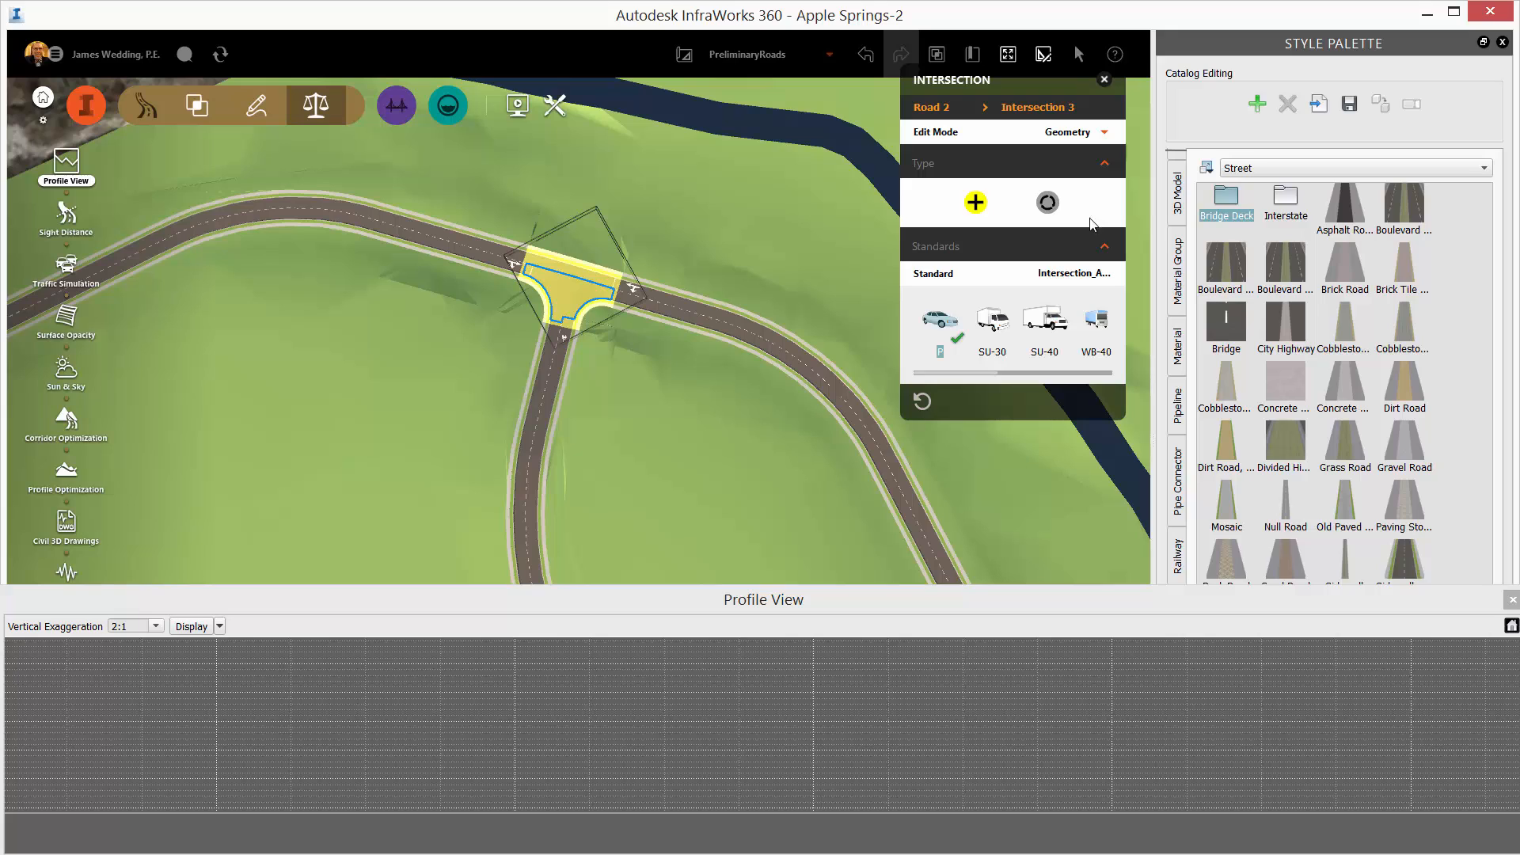
left_click(1047, 203)
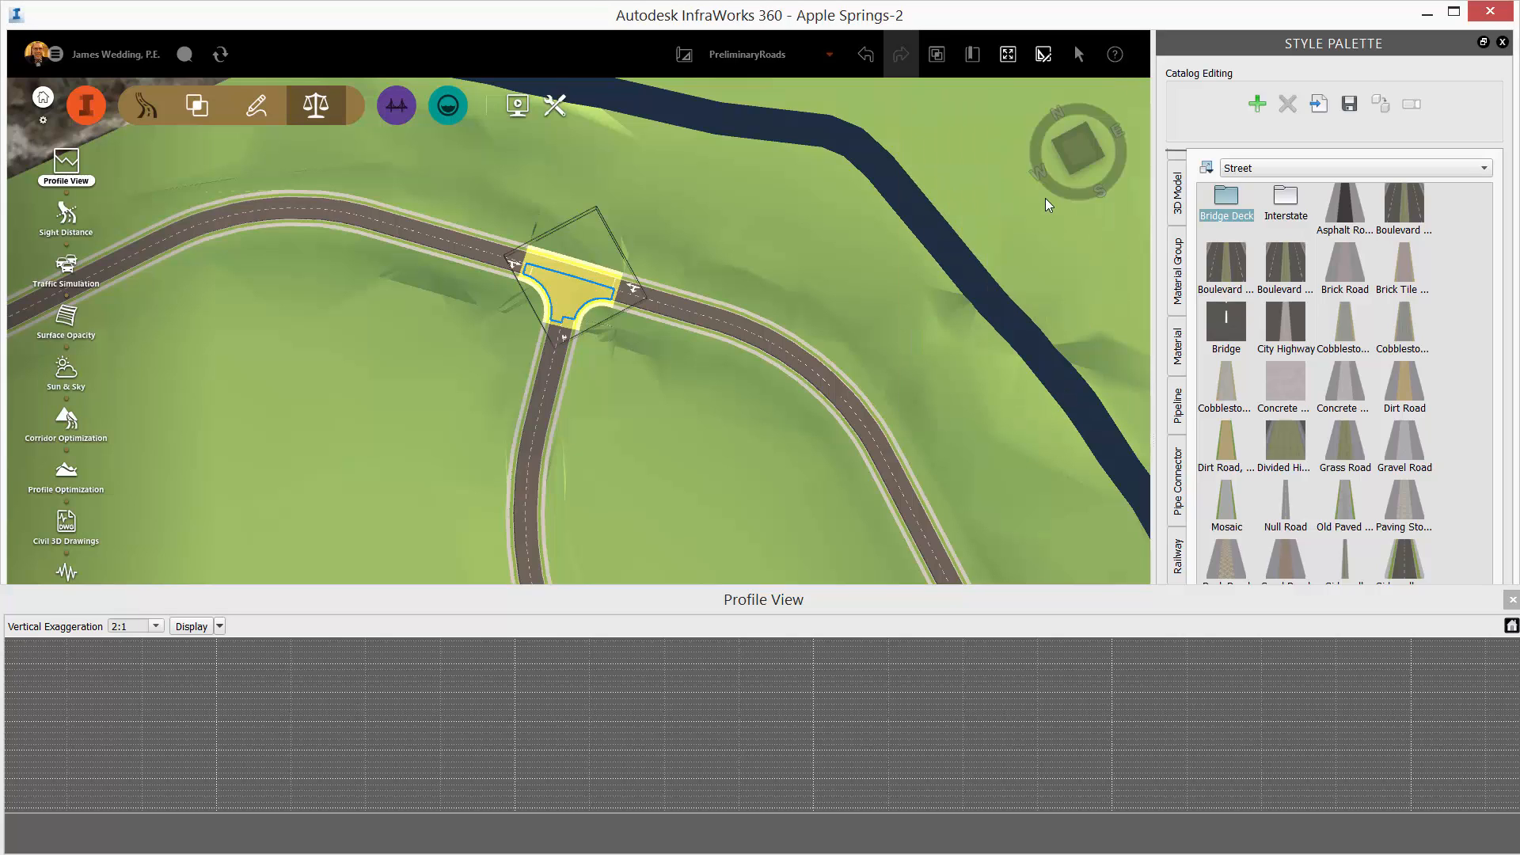
left_click(1104, 251)
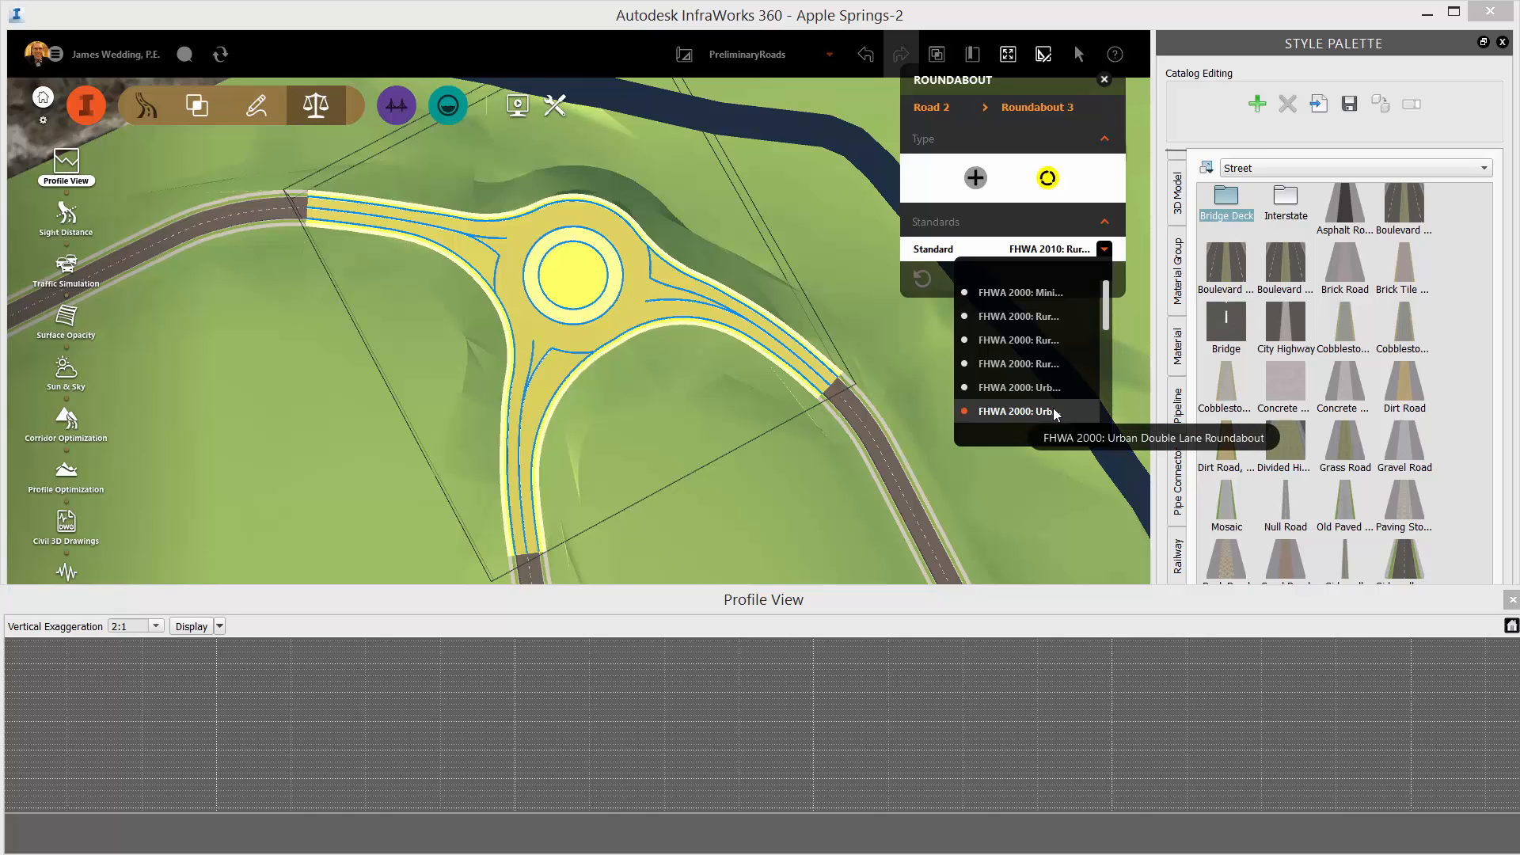
scroll(1054, 412, "down", 2)
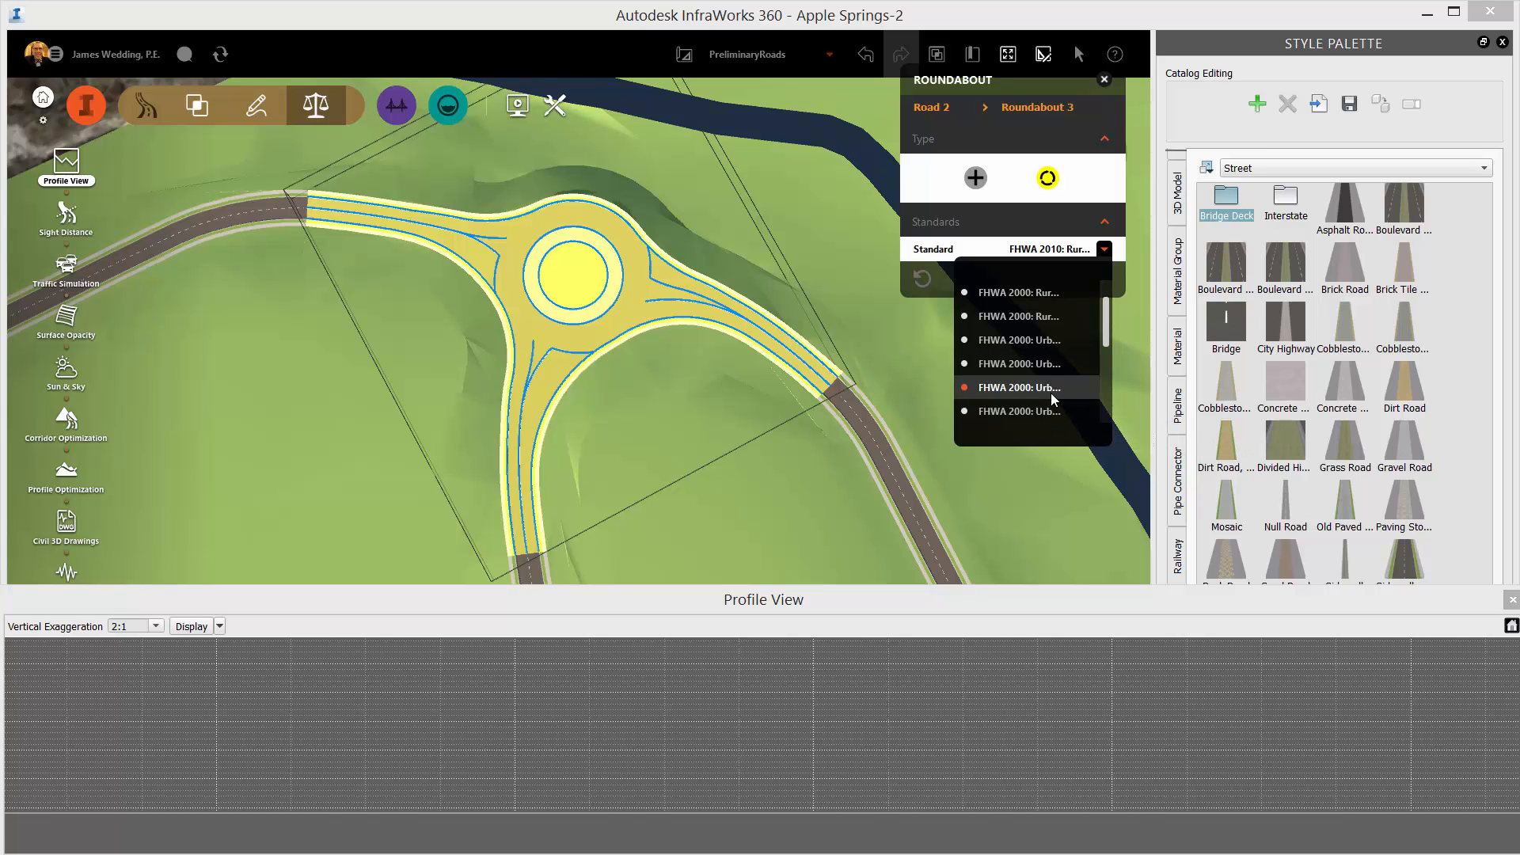
left_click(1053, 353)
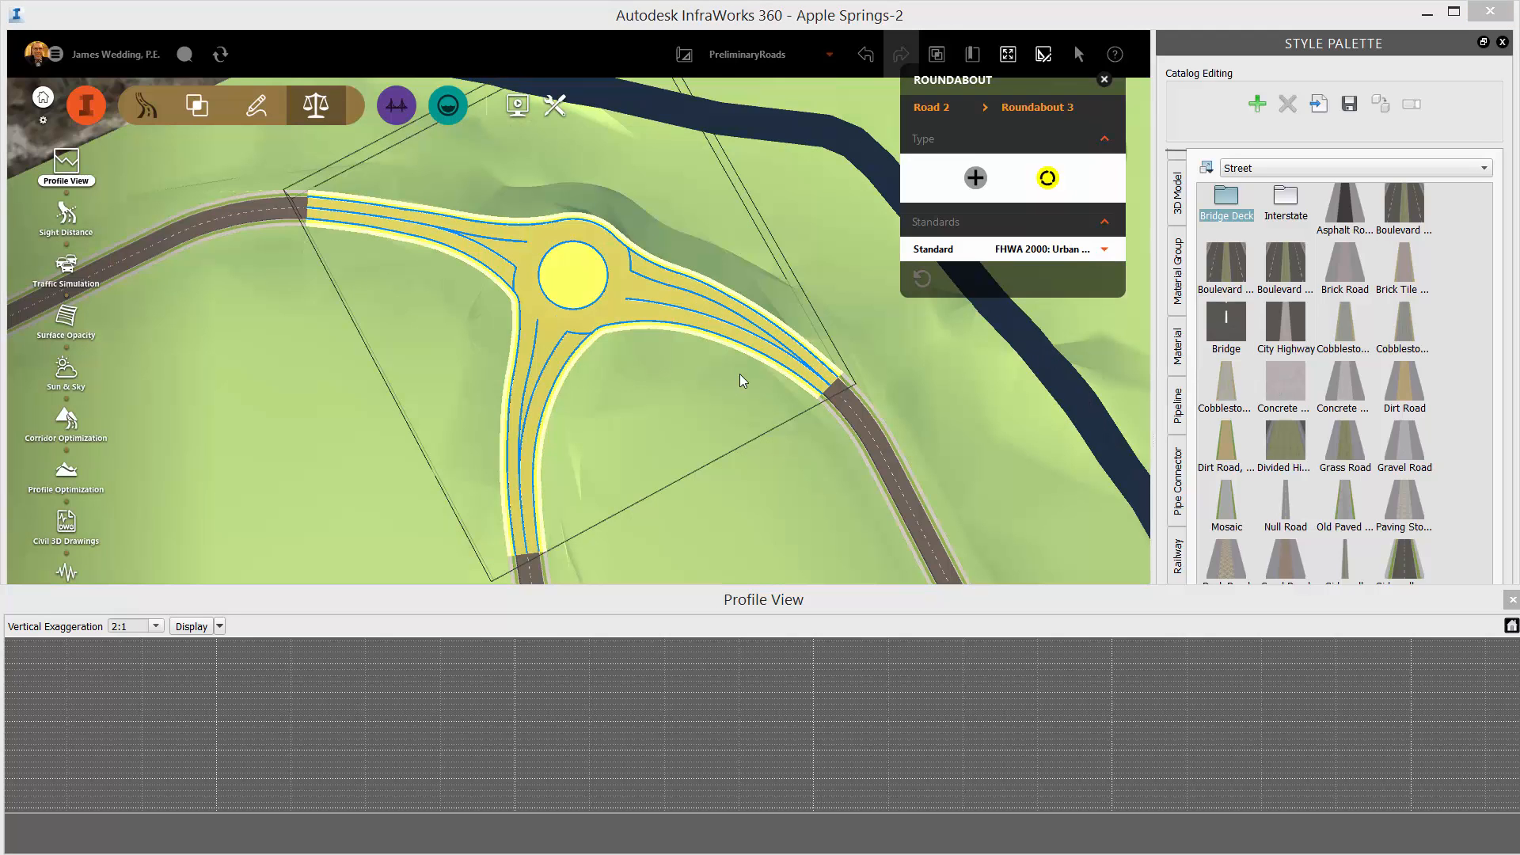
key("Escape")
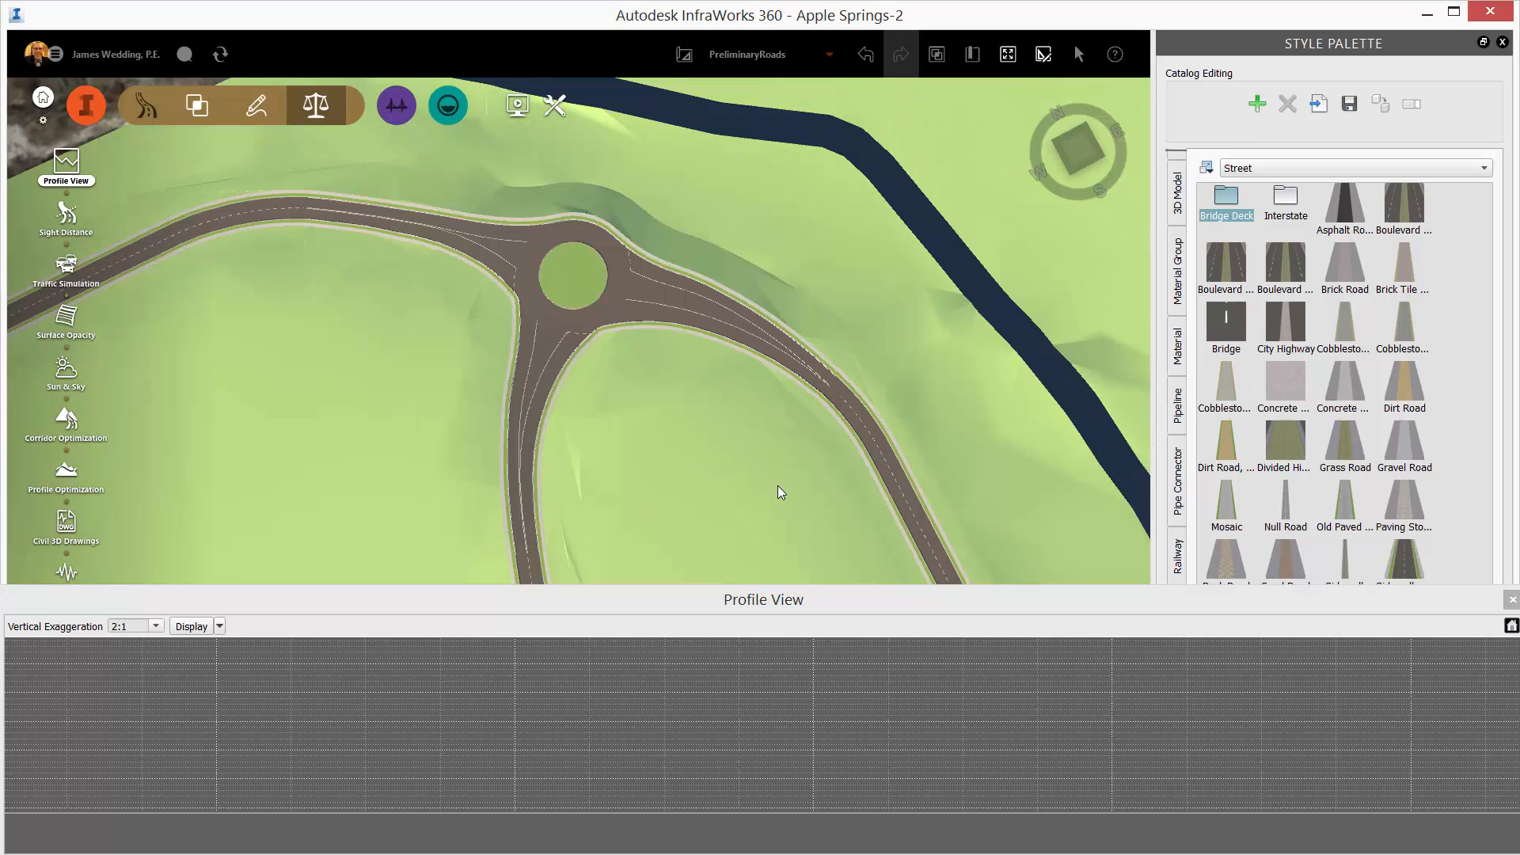
Examine the T-intersection's settings and the curb return properties of its turning zone
left_click_drag(777, 486, 960, 373)
left_click(784, 357)
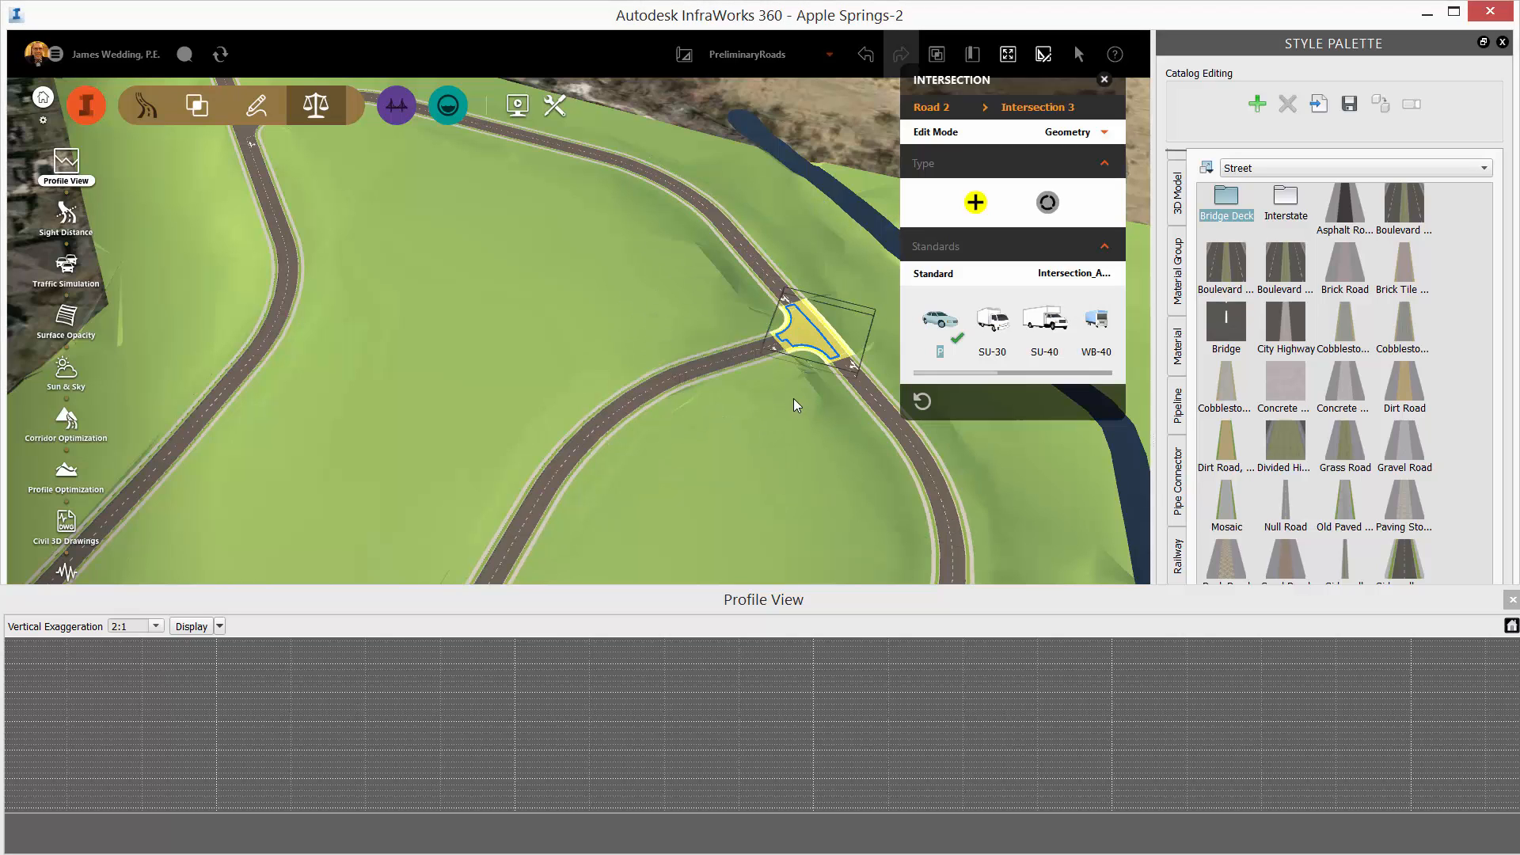
scroll(797, 405, "up", 3)
key("Escape")
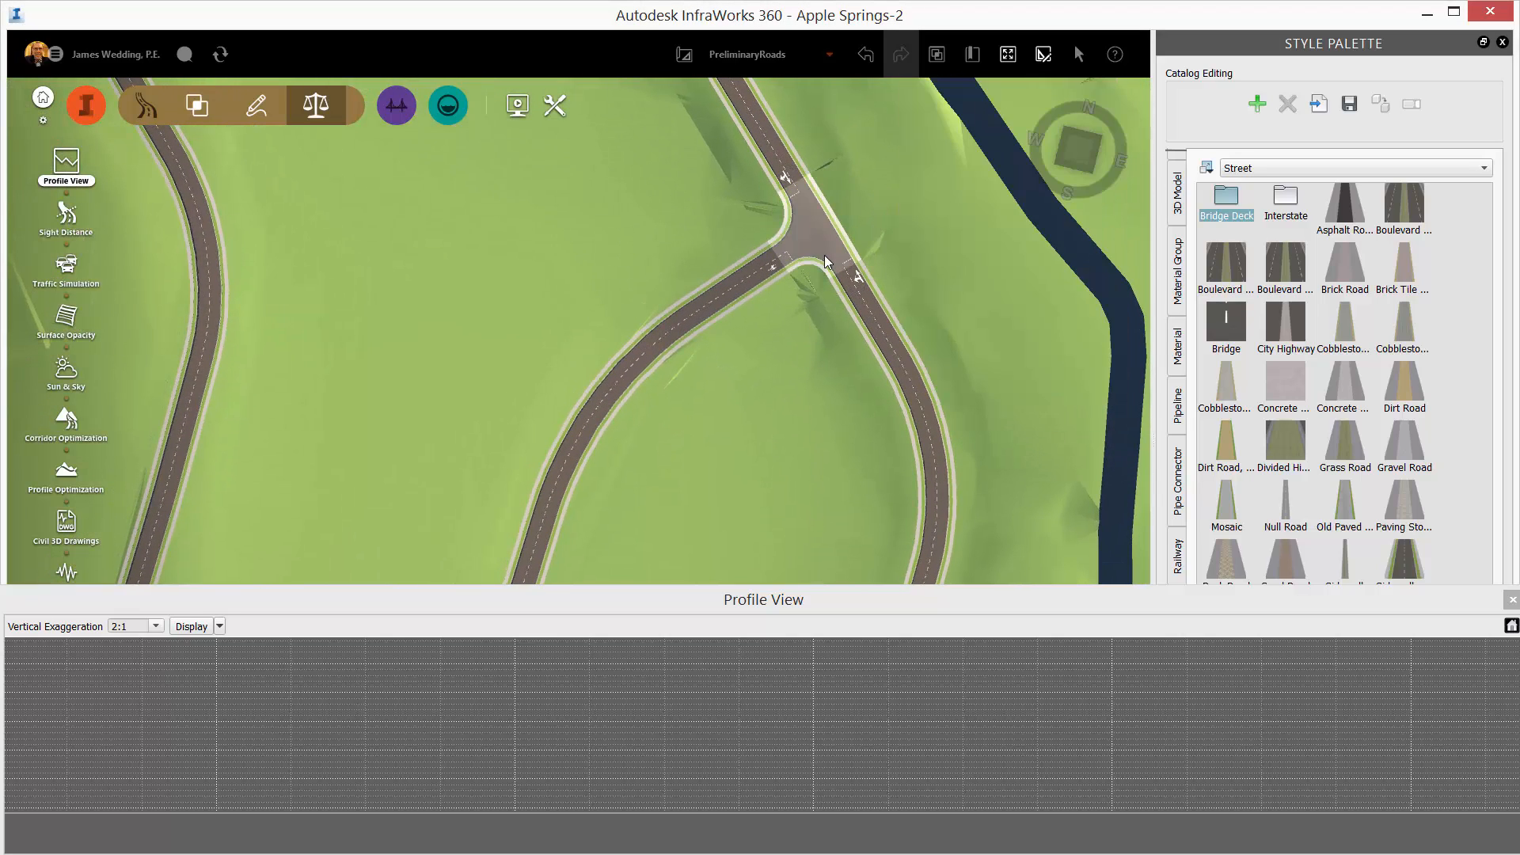
left_click(824, 255)
left_click(823, 261)
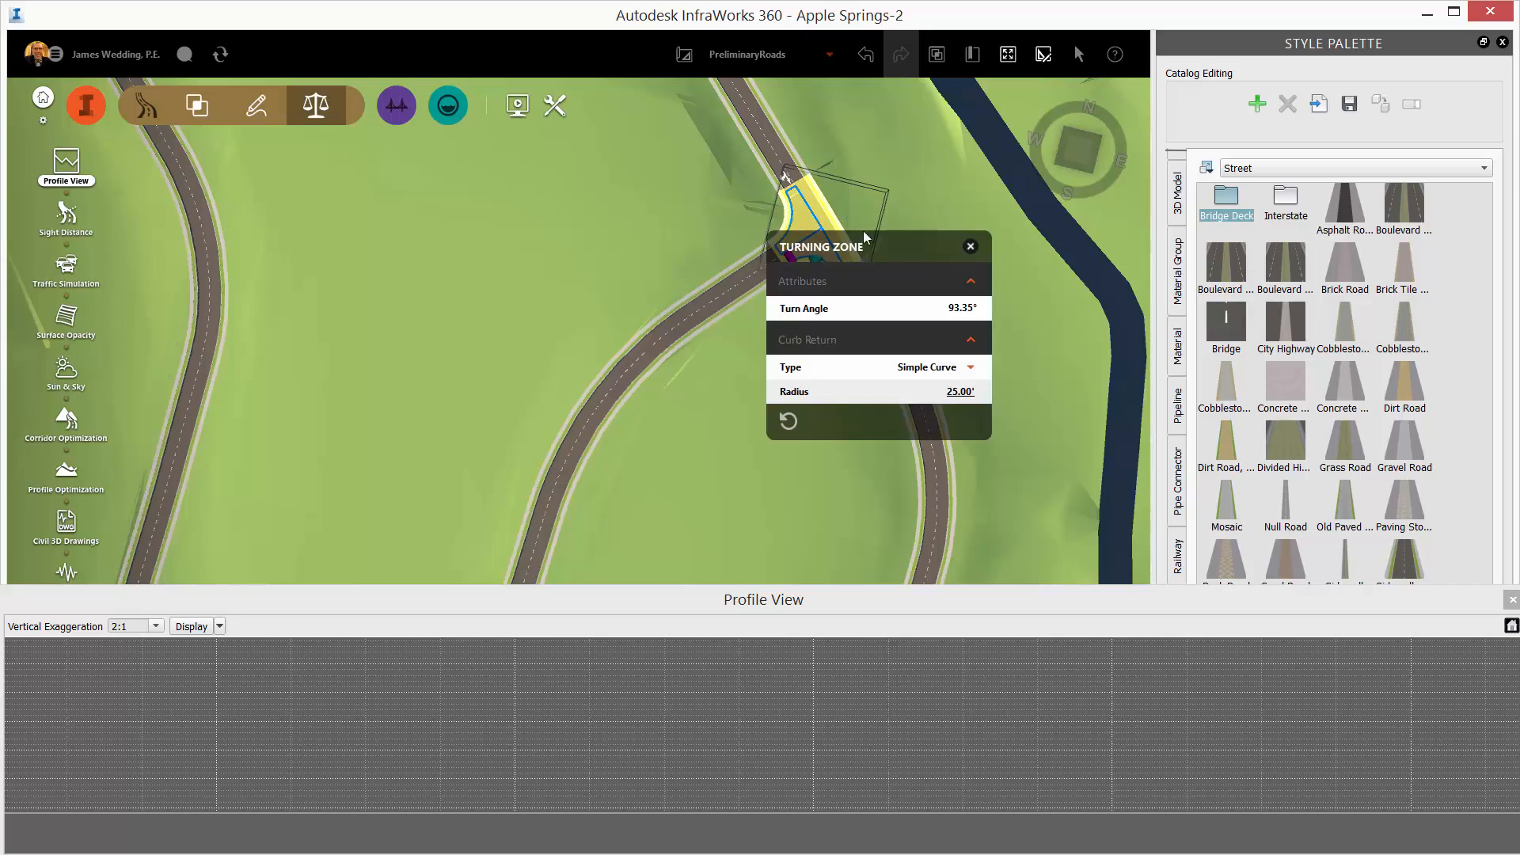
key("Escape")
key("Escape")
middle_click_drag(784, 283, 700, 215)
scroll(699, 215, "down", 3)
middle_click_drag(715, 422, 727, 334)
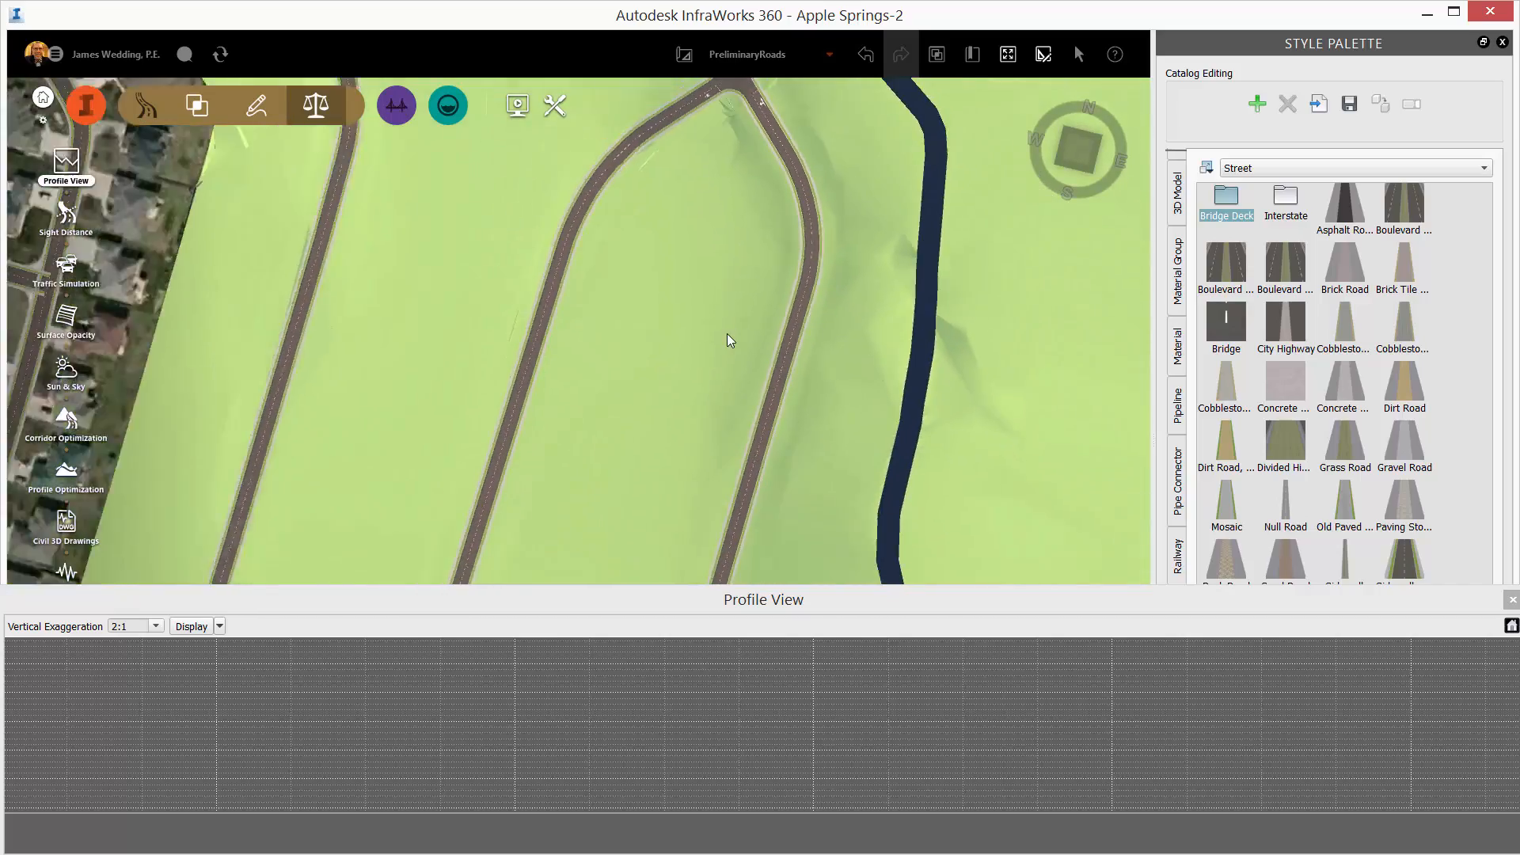
scroll(725, 349, "down", 3)
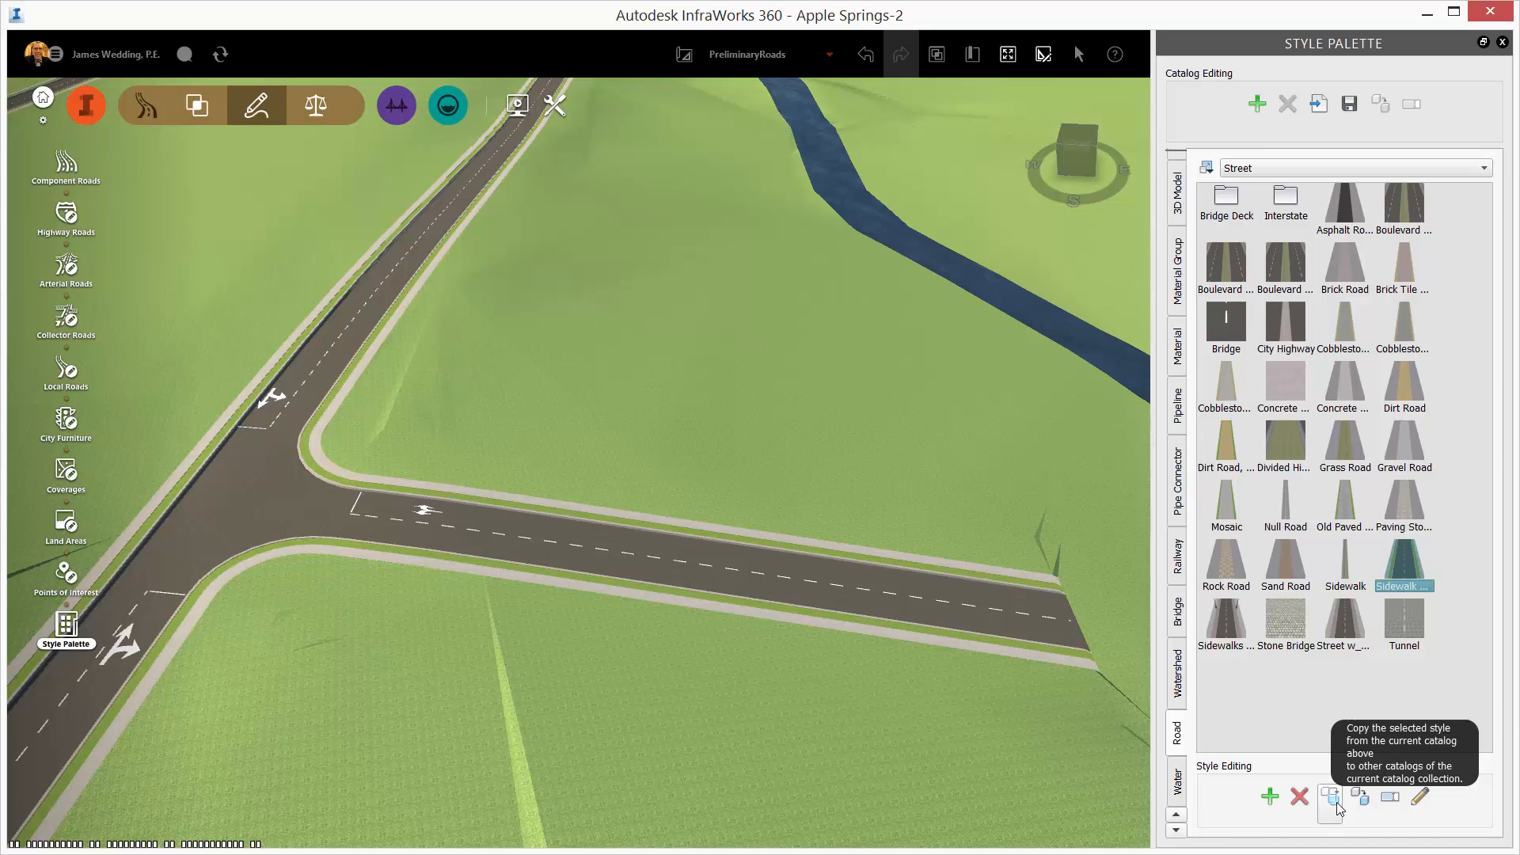
Duplicate the selected sidewalk street style and open the Sidewalks-80 ft Lots style for configuration
left_click(1330, 796)
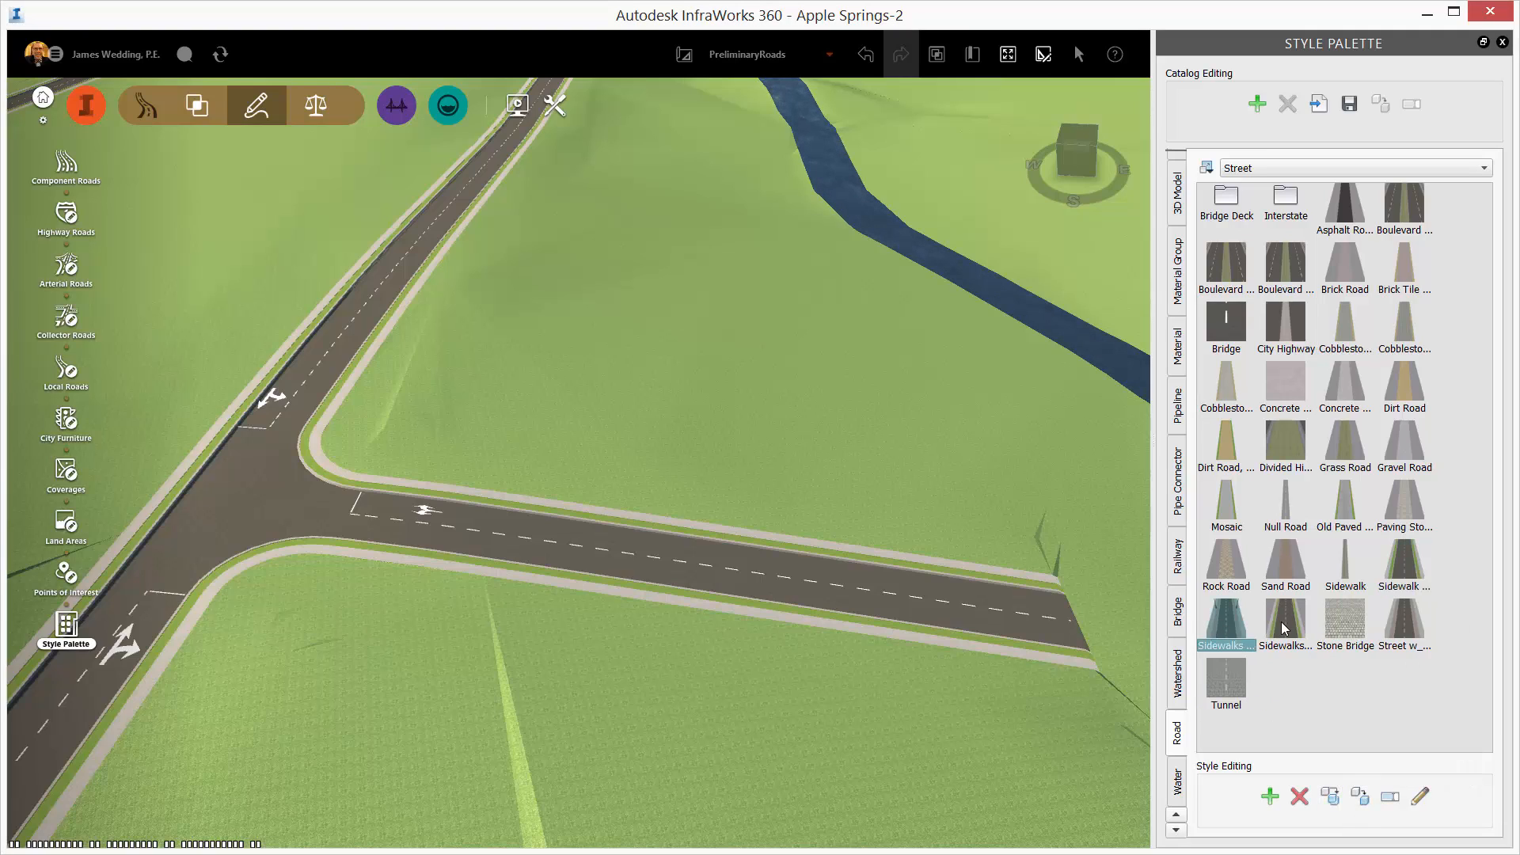
double_click(1285, 621)
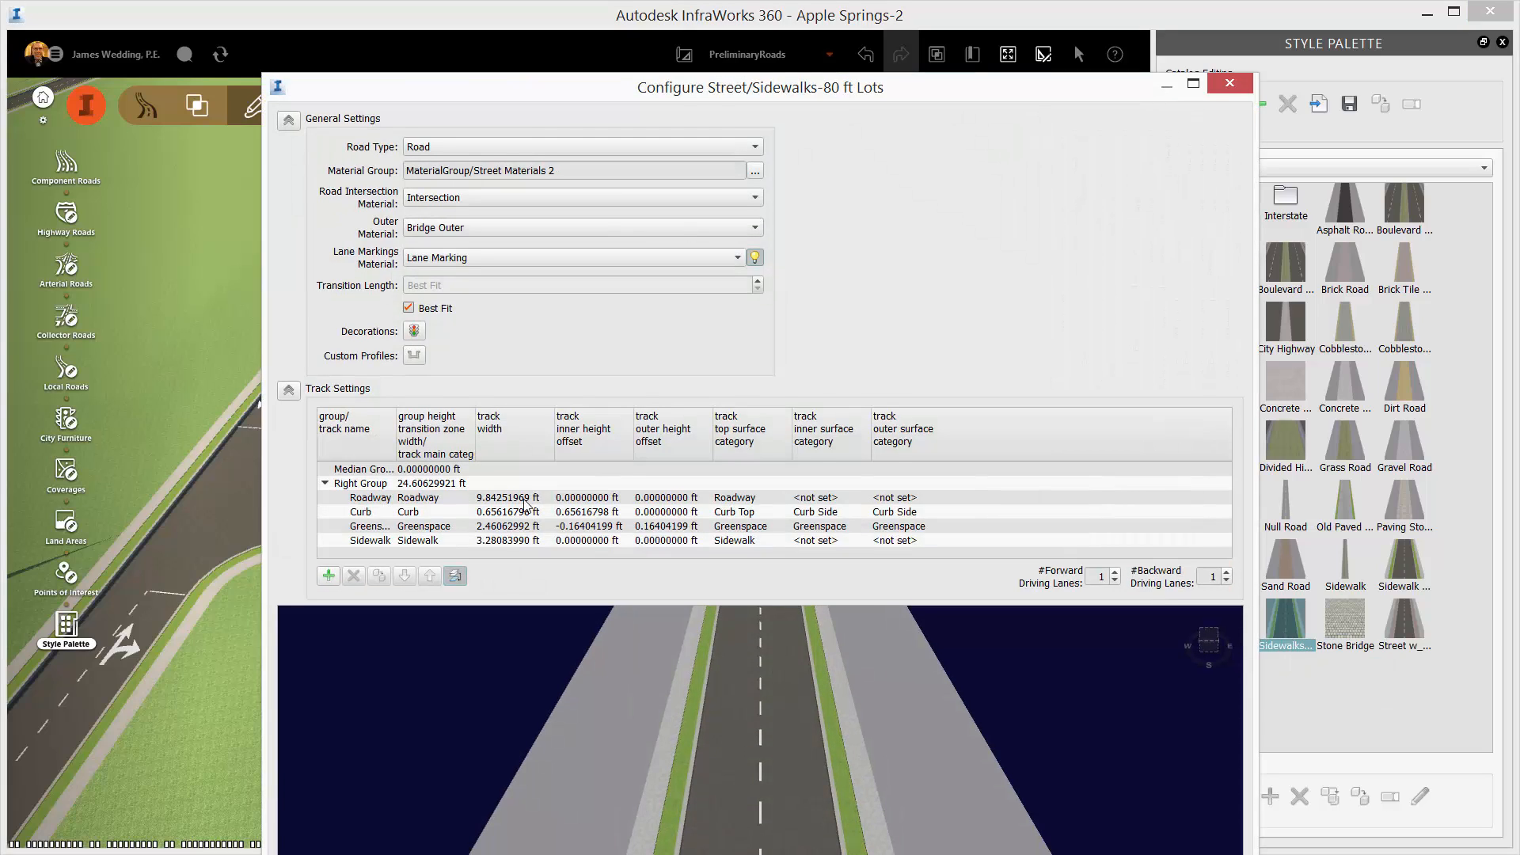
Set the right group's transition zone width to 25 ft and its Roadway track width to 11 ft
left_click(523, 499)
left_click(445, 497)
left_click(359, 483)
left_click(528, 499)
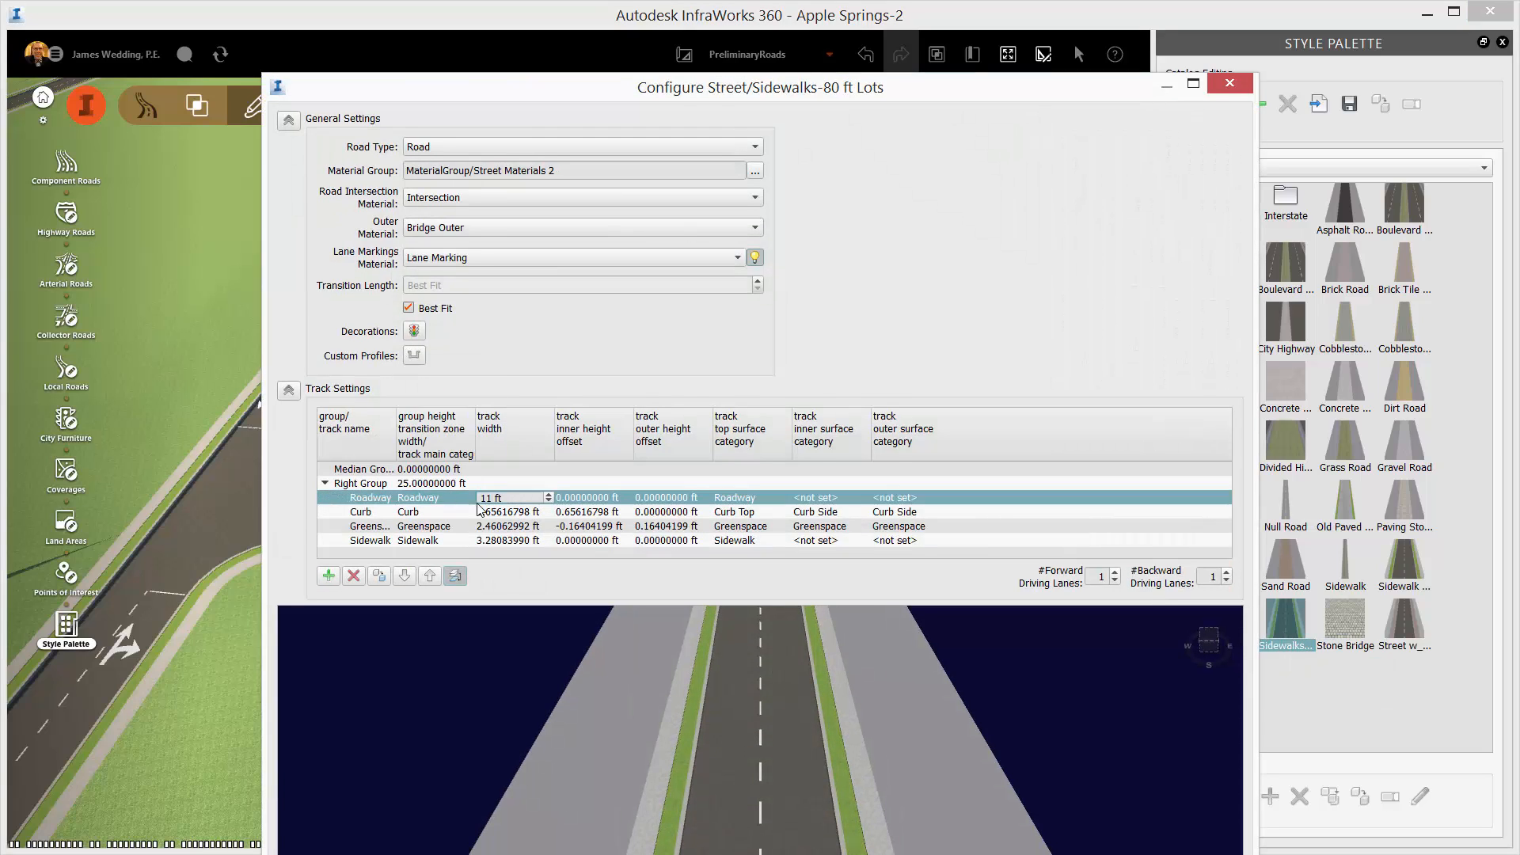
Set the track widths to 1.5 ft for the Curb, 2 ft for the Greenspace and 4 ft for the Sidewalk
left_click(495, 511)
type("1")
left_click(516, 525)
type("2")
left_click(512, 543)
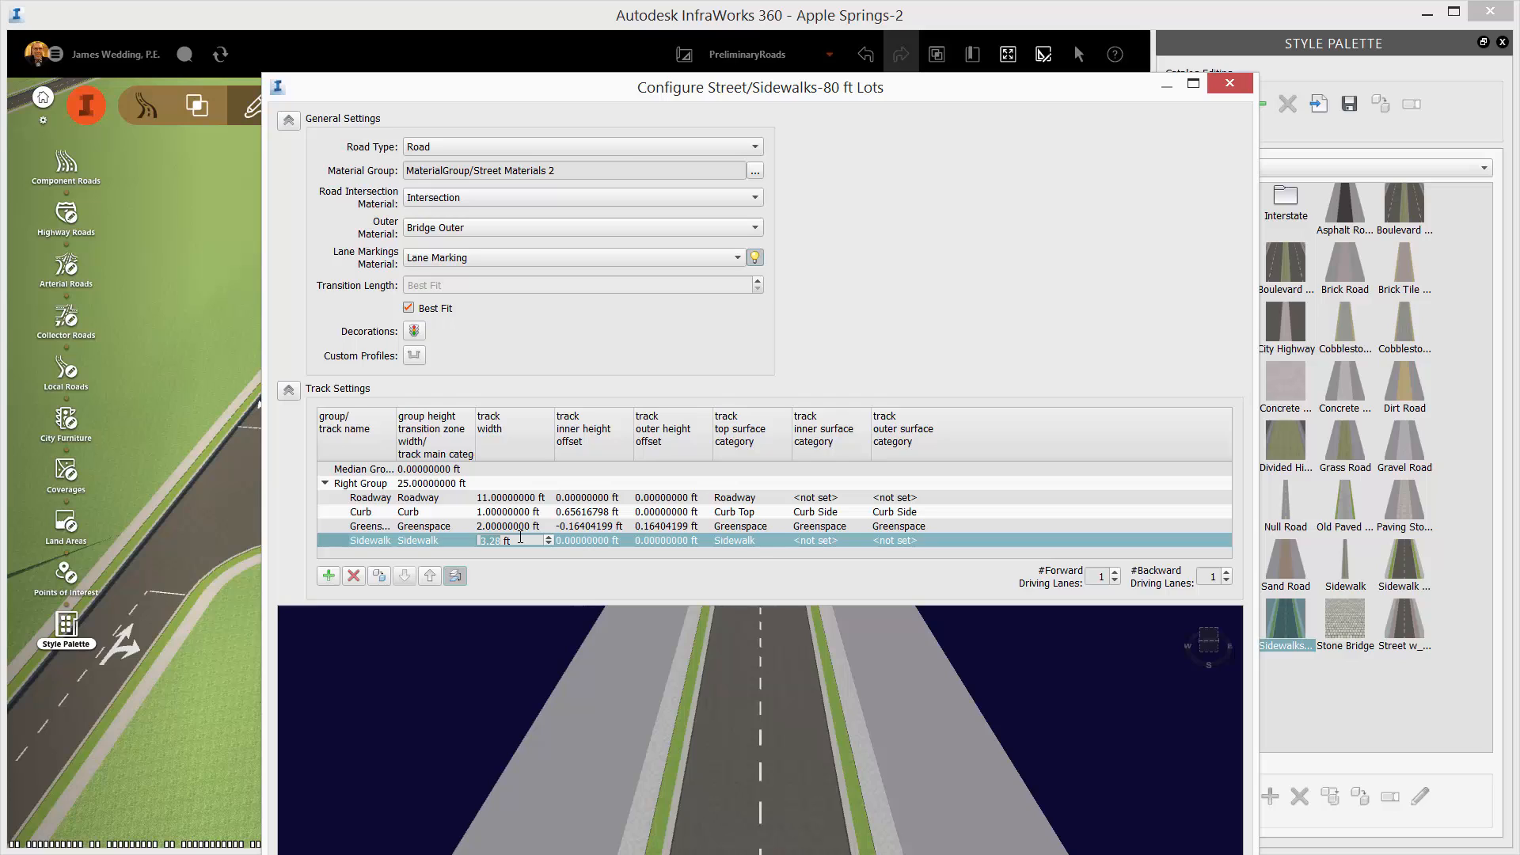
left_click(477, 513)
type("1.5")
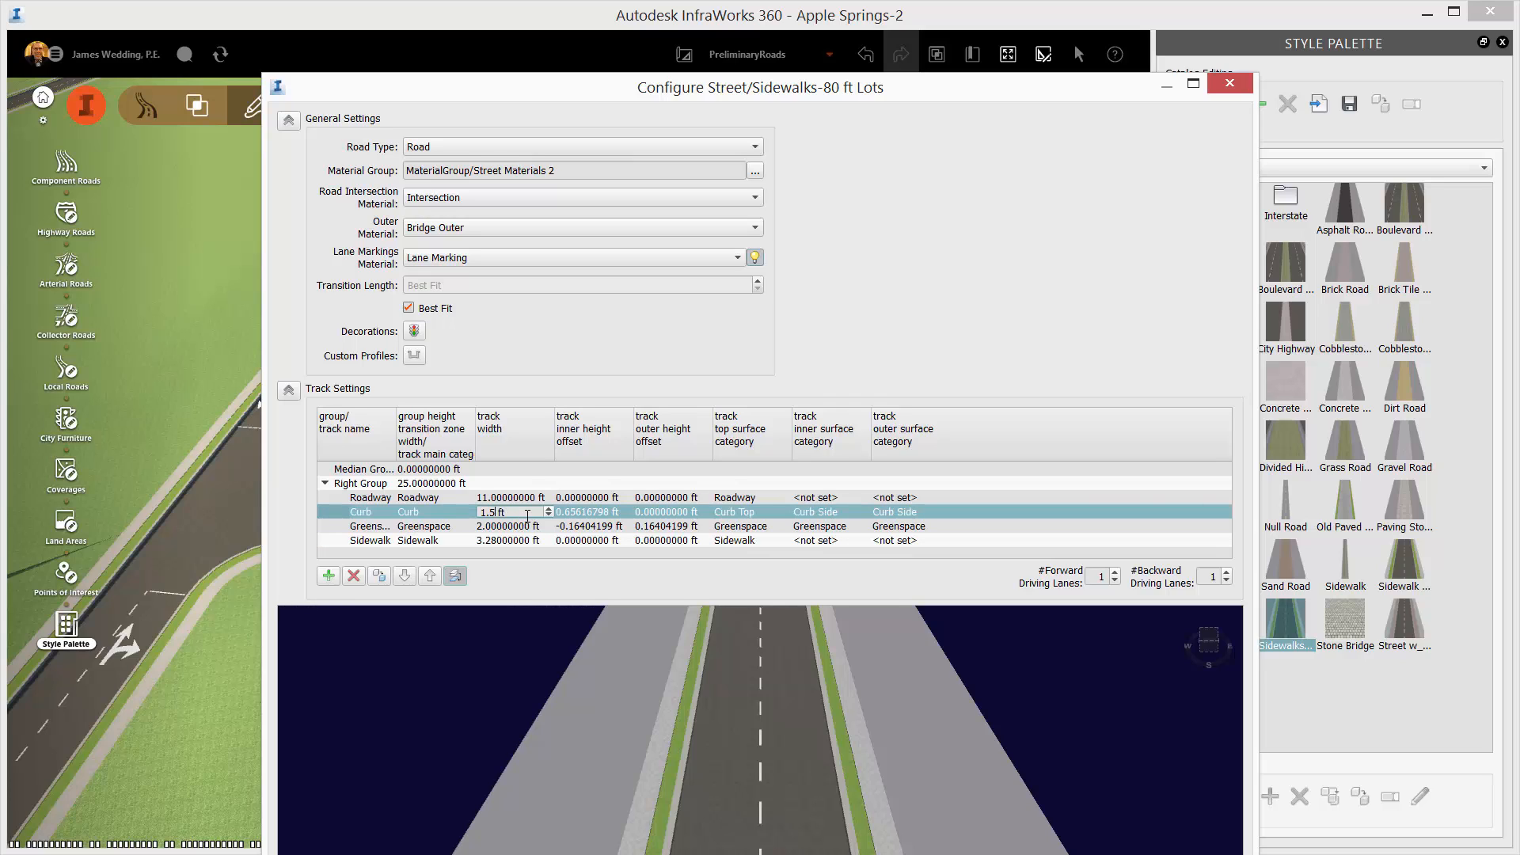
left_click(510, 526)
Add a fifth track to the right group, naming the fourth track Sidewalk and the outermost one Greenspace
left_click(328, 575)
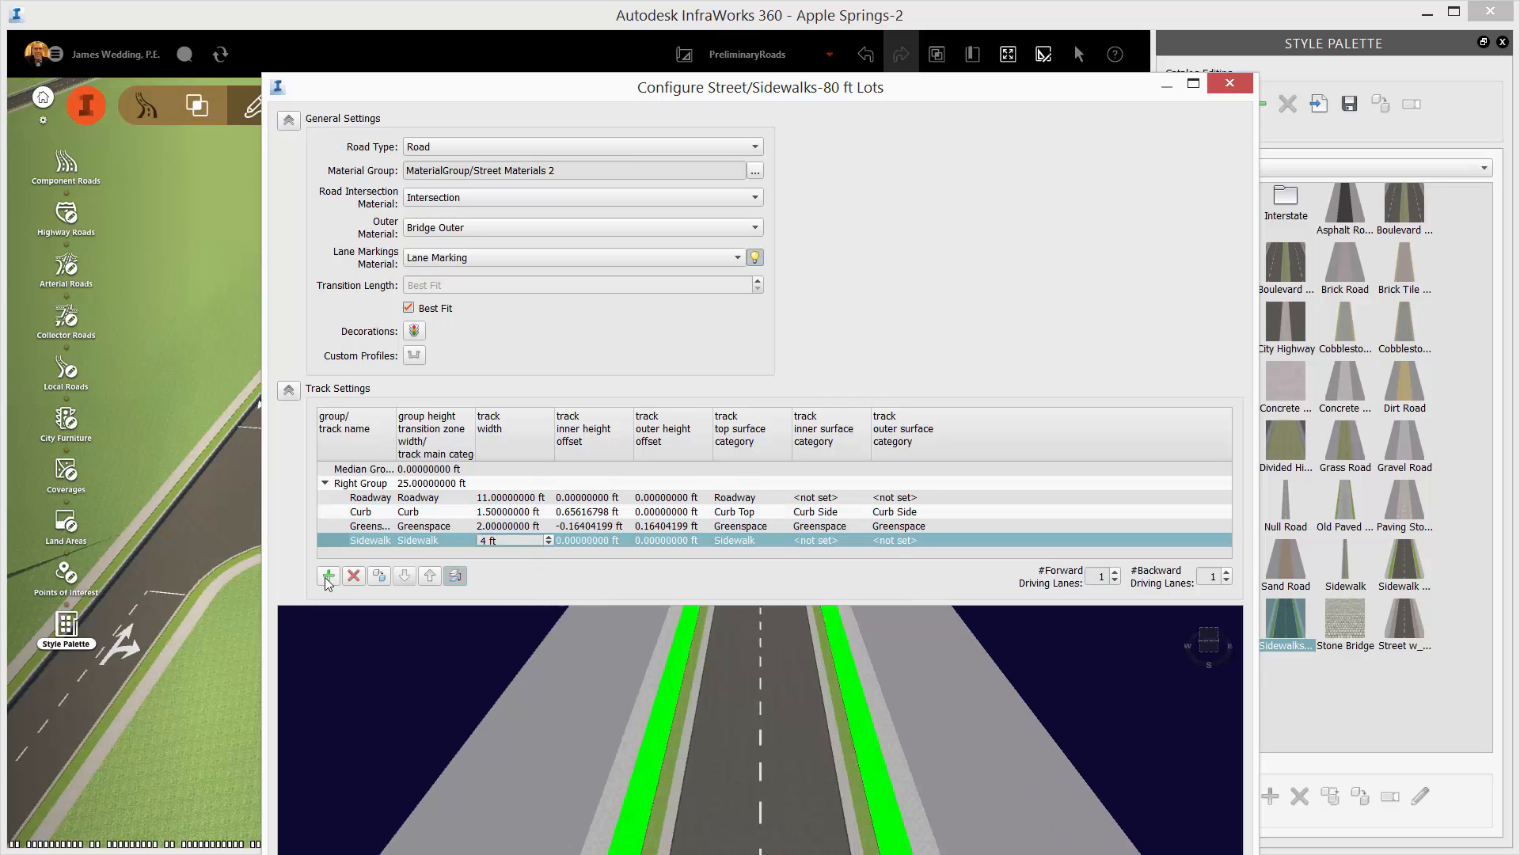
left_click(361, 544)
left_click(368, 531)
double_click(369, 531)
type("Sidewalk")
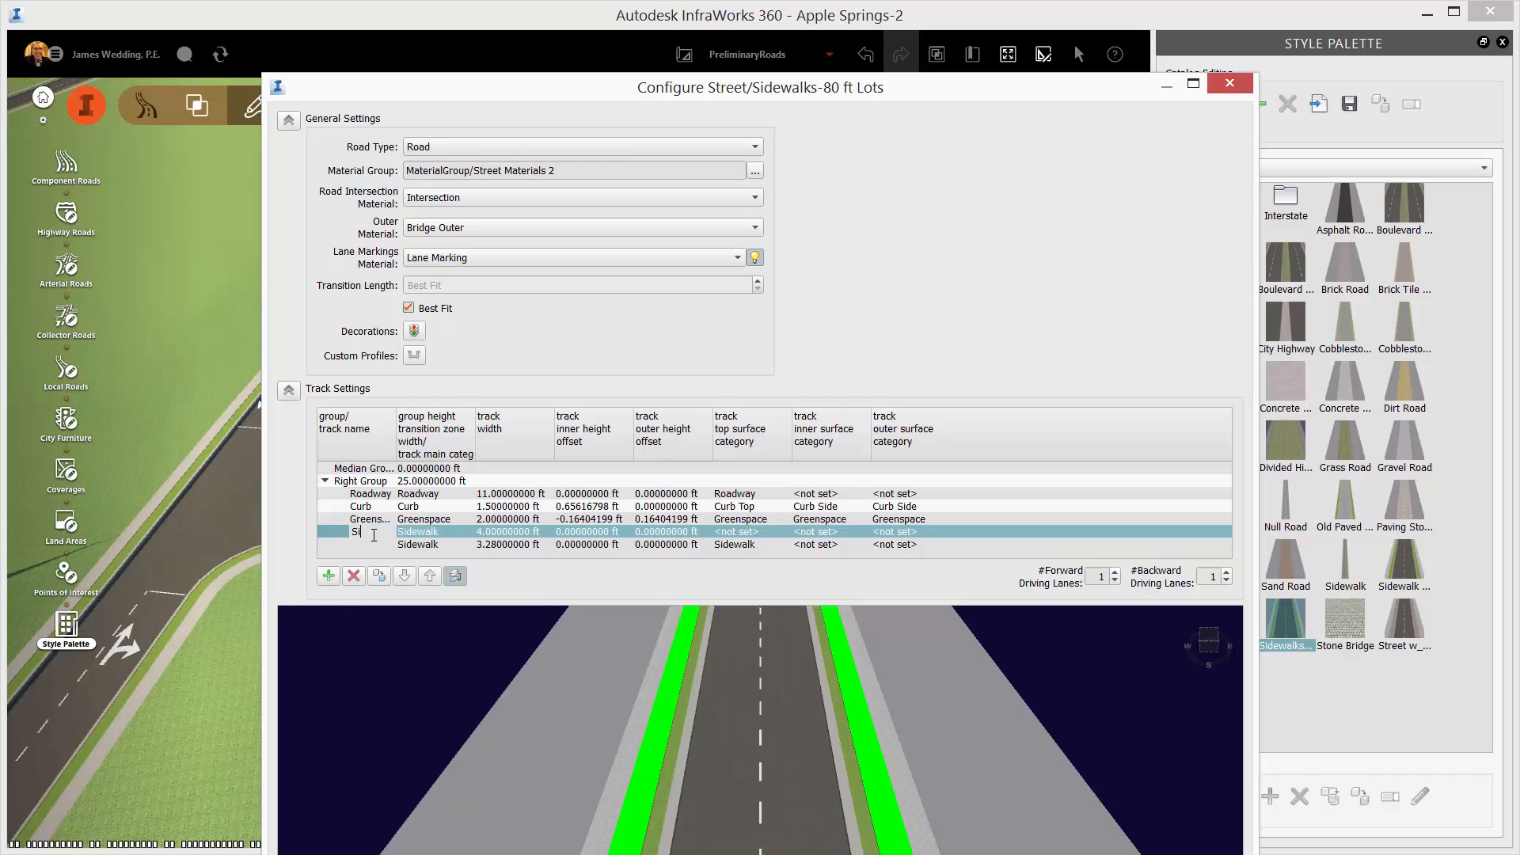
key("Return")
left_click(372, 544)
double_click(364, 544)
type("Greenspace")
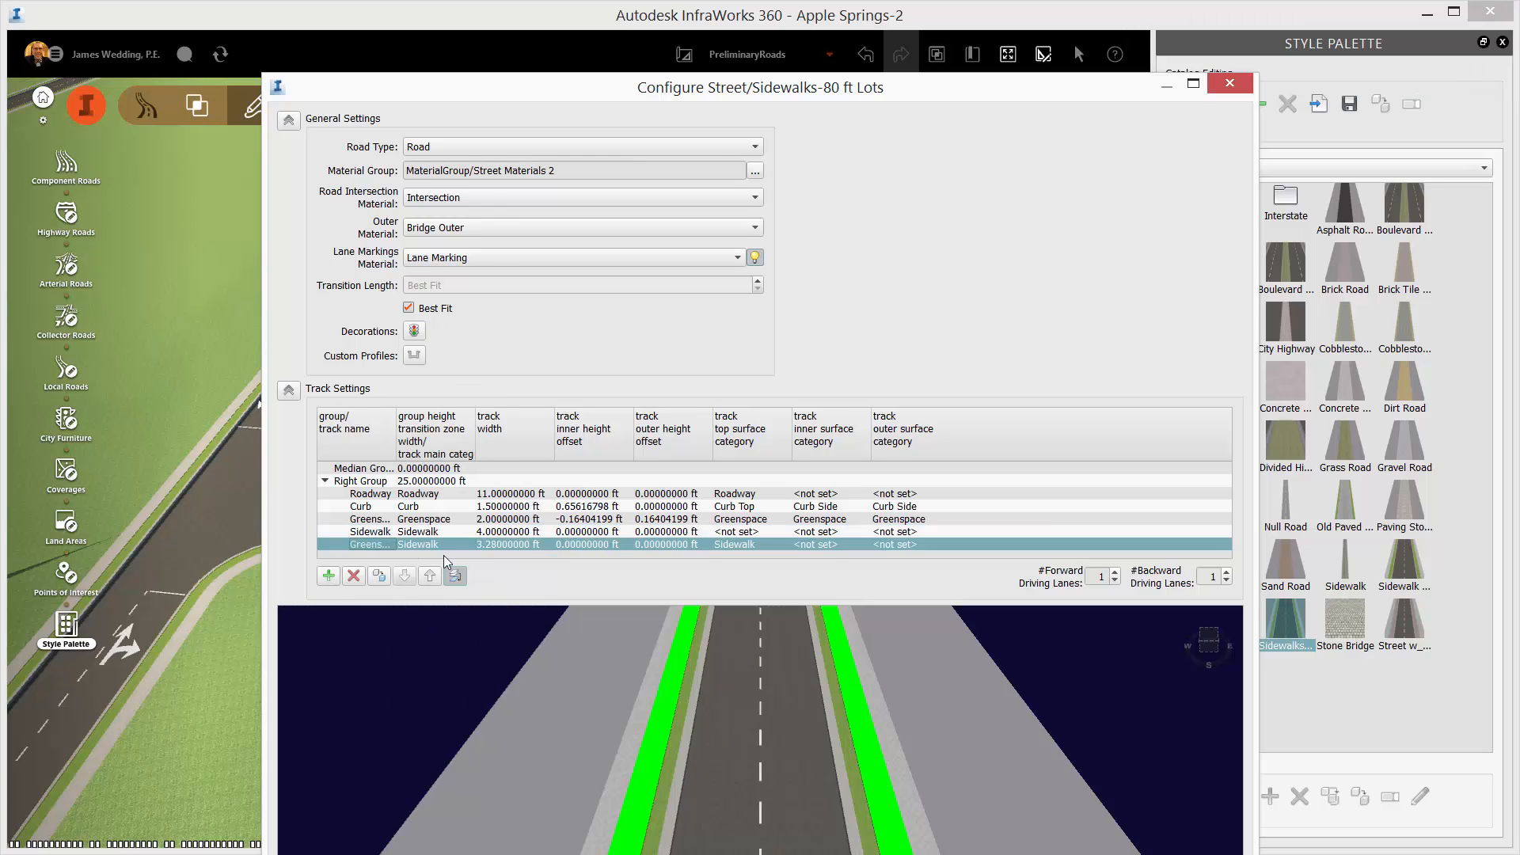
Assign the Greenspace main and top surface categories to the outermost track, and the Sidewalk top surface category to the sidewalk track
left_click(442, 545)
left_click(431, 451)
left_click(736, 531)
left_click(736, 754)
left_click(736, 543)
left_click(744, 473)
Set the Curb track width to 1 ft and the outermost Greenspace track width to 3 ft
double_click(505, 504)
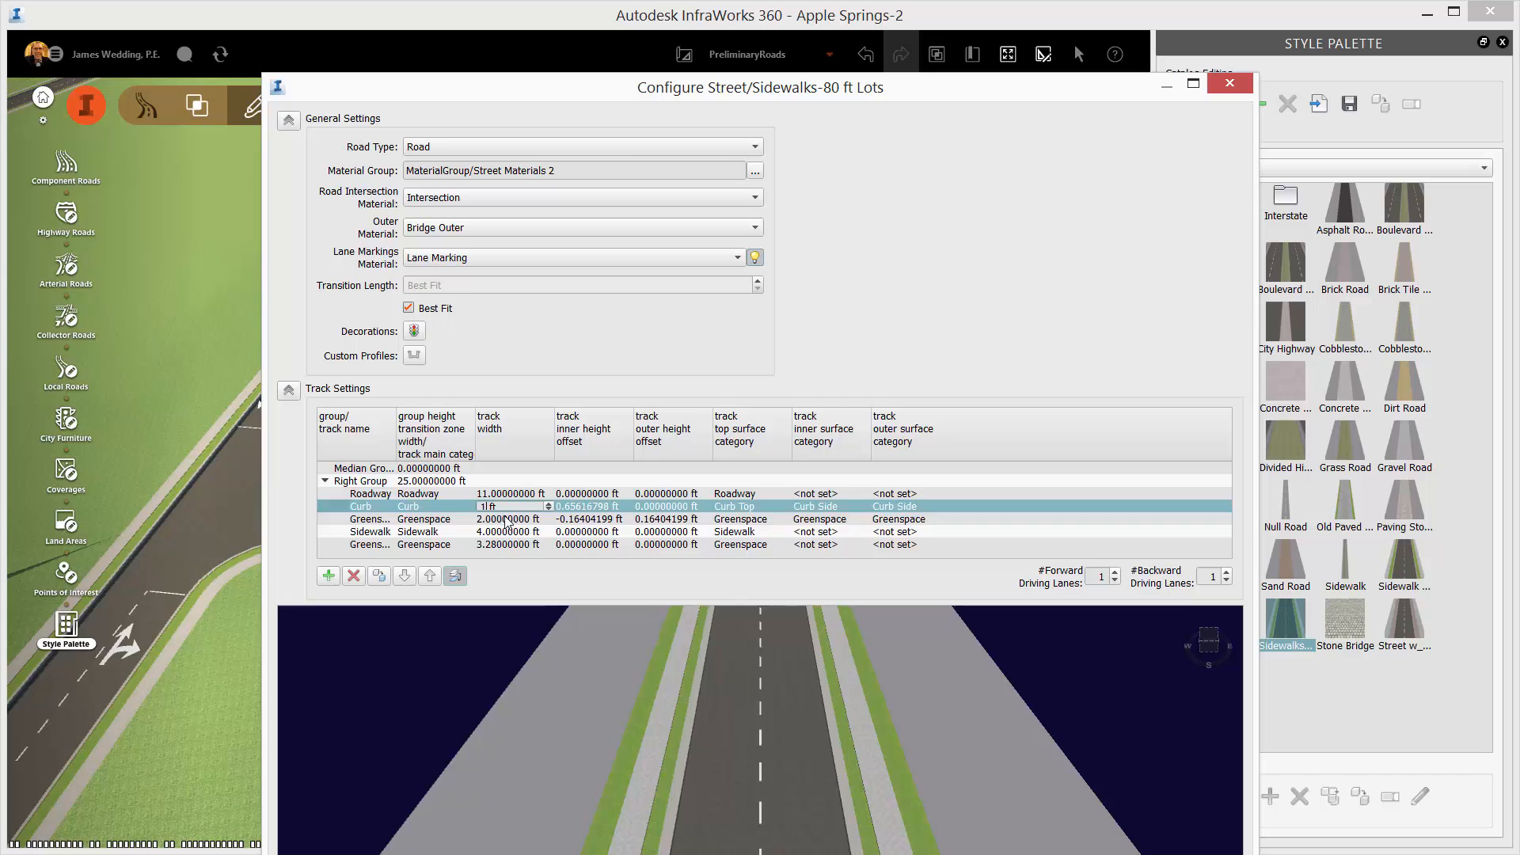
type("1")
left_click(506, 521)
double_click(519, 545)
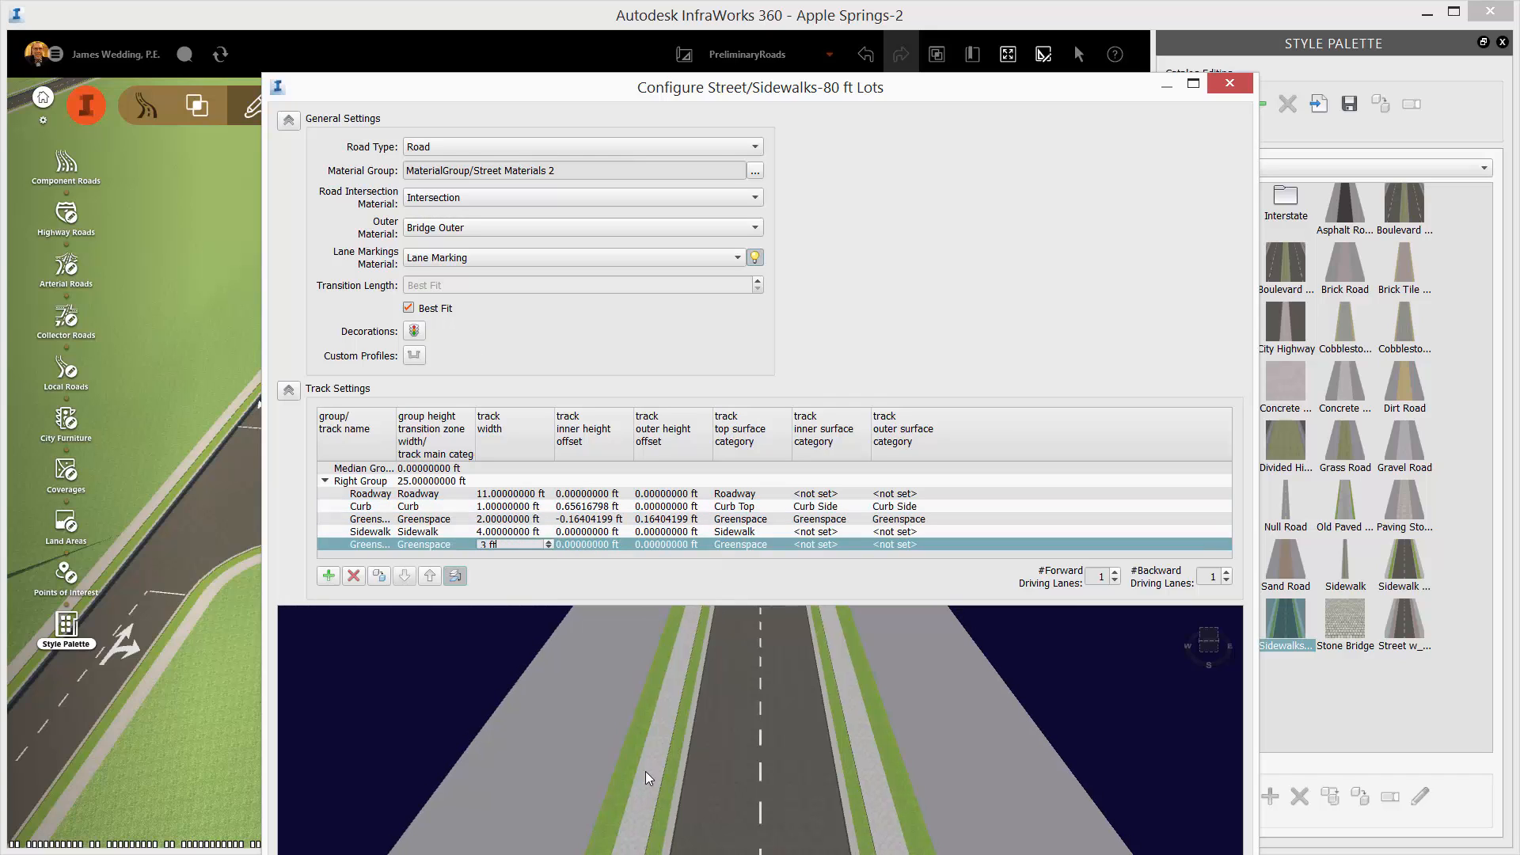
type("3")
Add the Flagpin_Blue model from 3D Model/POI as a decoration on the outermost Greenspace track
left_click(414, 331)
left_click(803, 298)
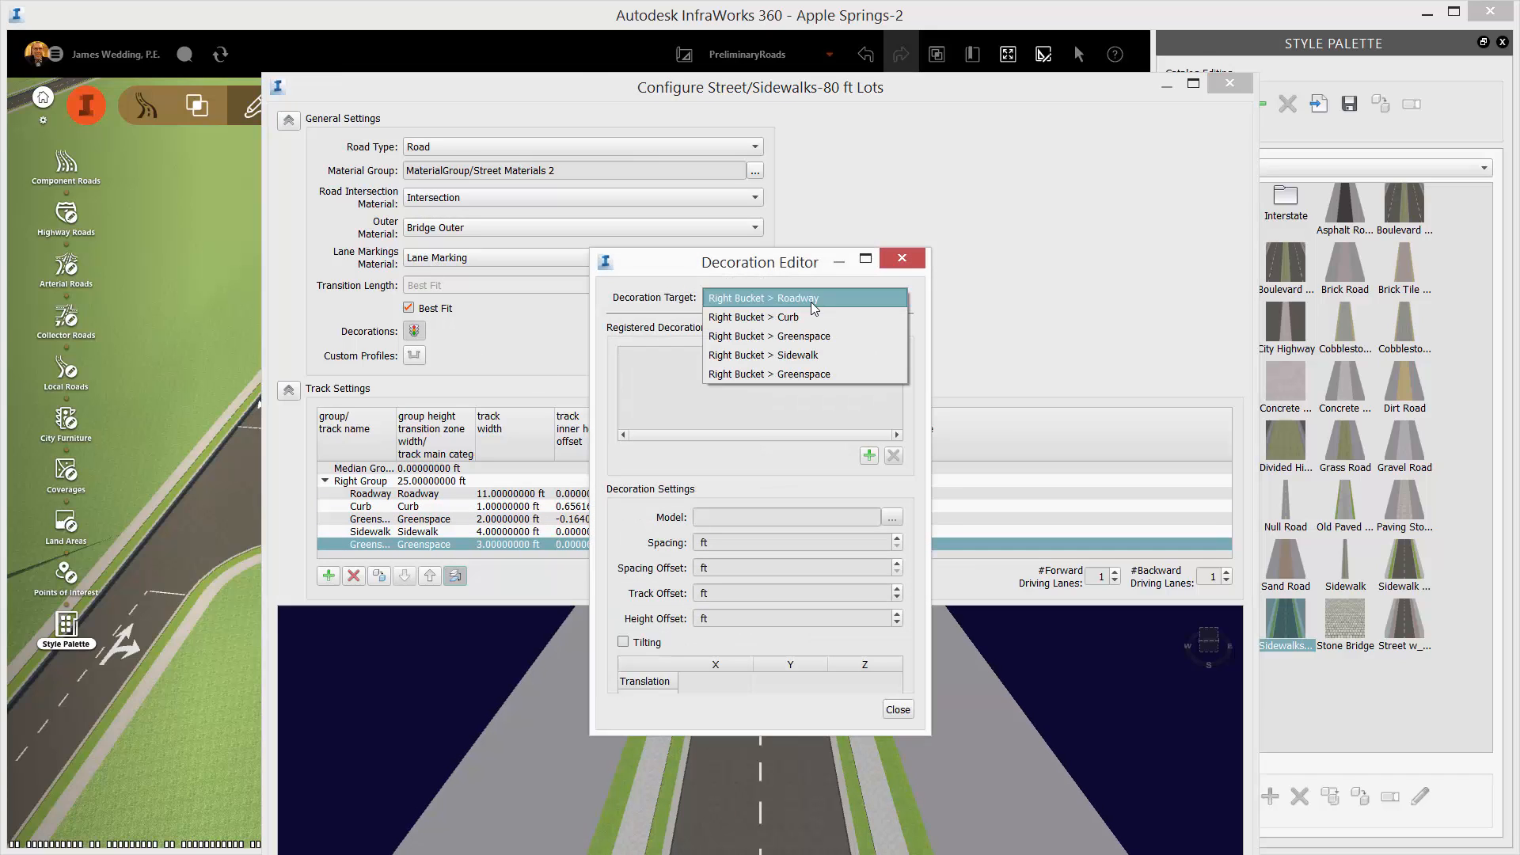
left_click(805, 373)
left_click(869, 455)
left_click(886, 289)
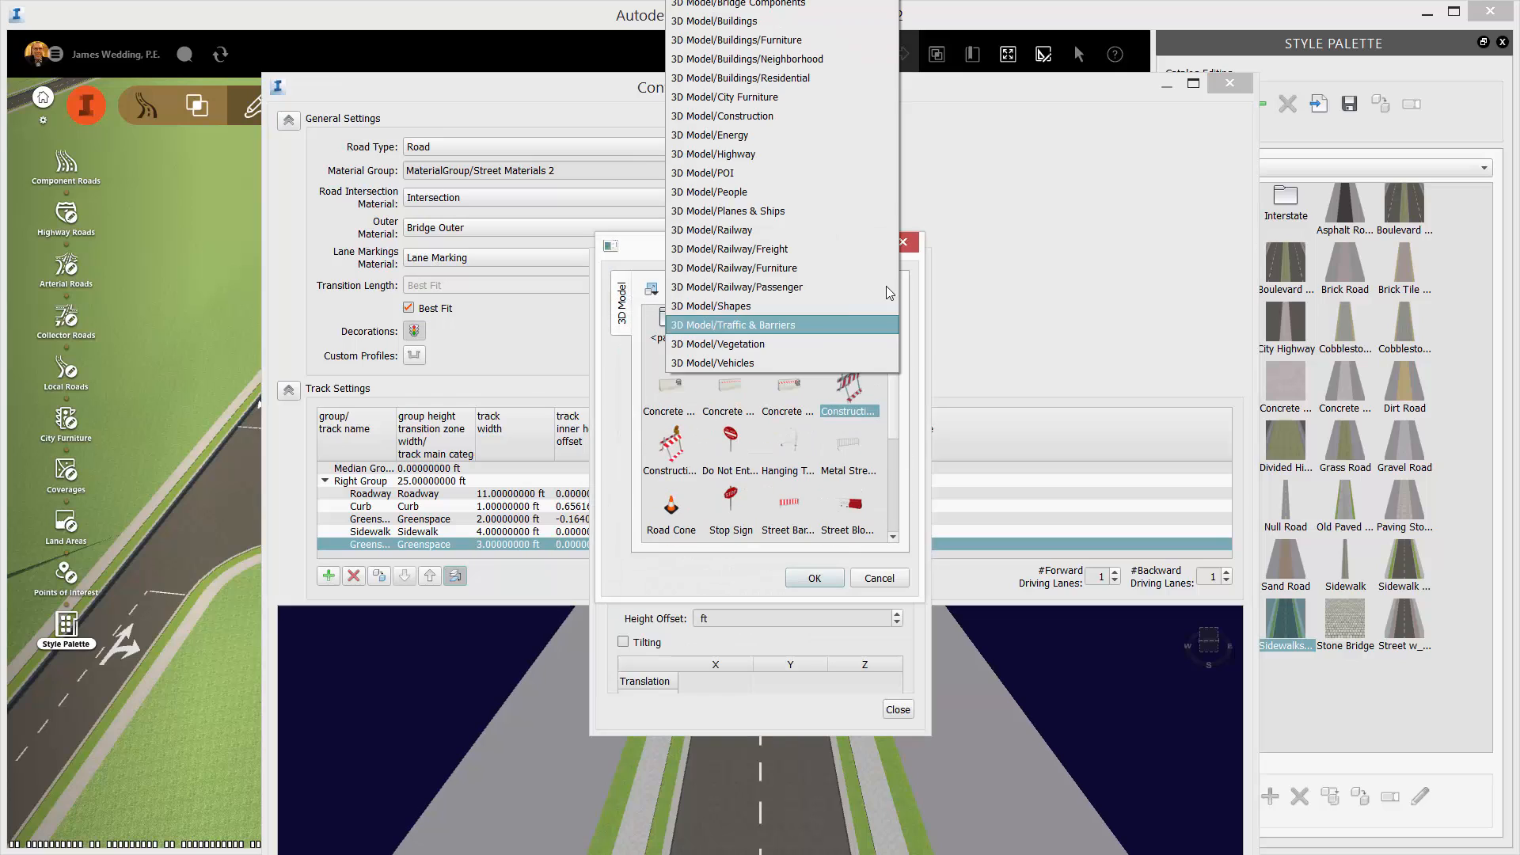
left_click(702, 172)
left_click(852, 320)
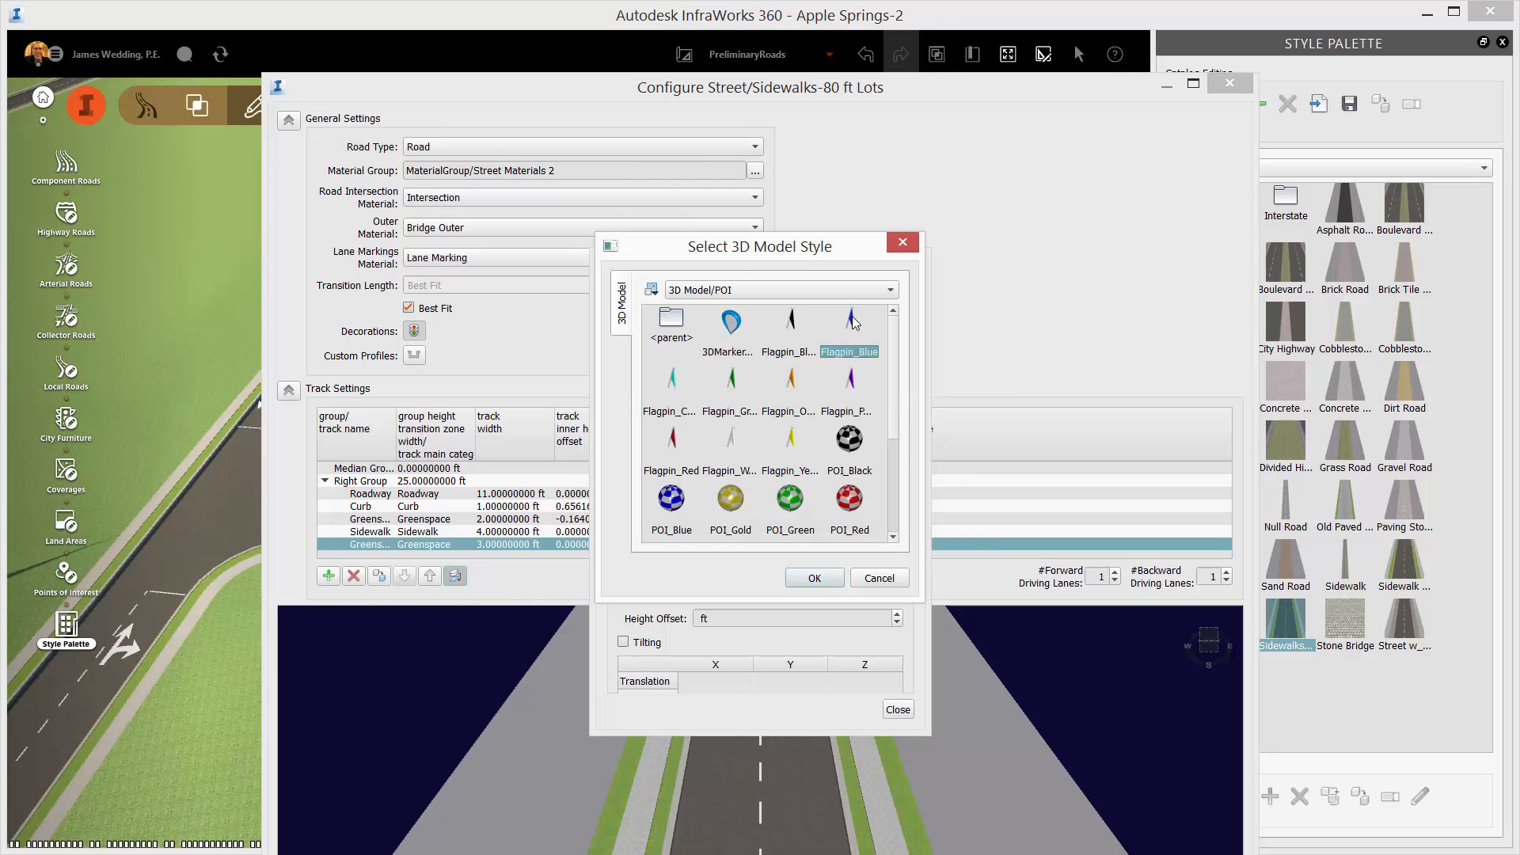
double_click(853, 320)
Set the flag decoration's spacing to 80 ft and its spacing offset to 15 ft
left_click_drag(787, 541, 644, 545)
type("80")
key("Tab")
type("1")
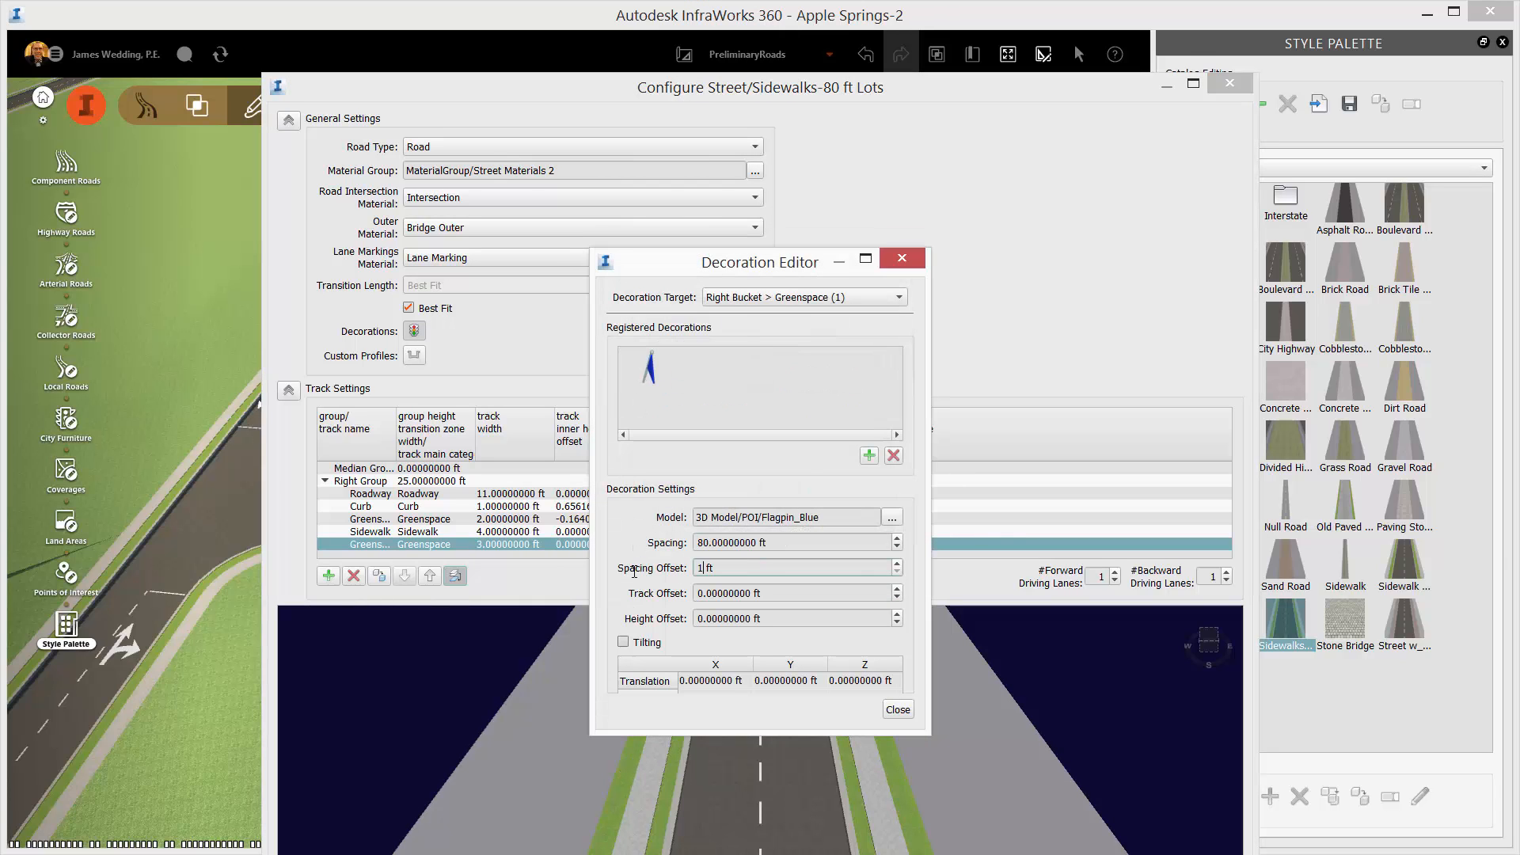
type("5")
left_click(774, 594)
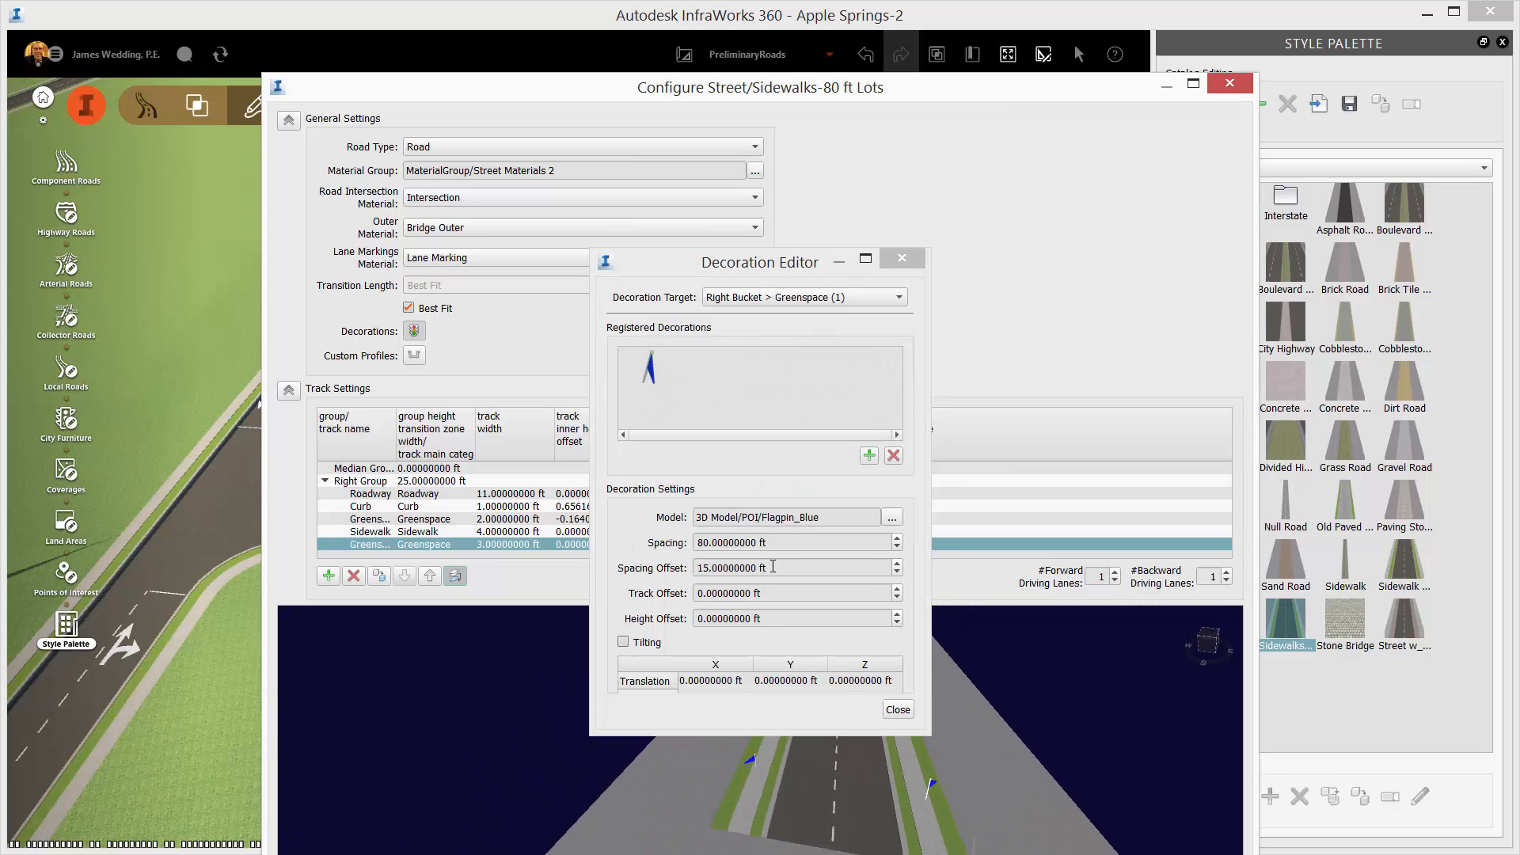
Reselect the outermost Greenspace as the decoration target and set the flag's track offset to 5 ft
left_click(806, 297)
left_click(808, 222)
left_click(803, 296)
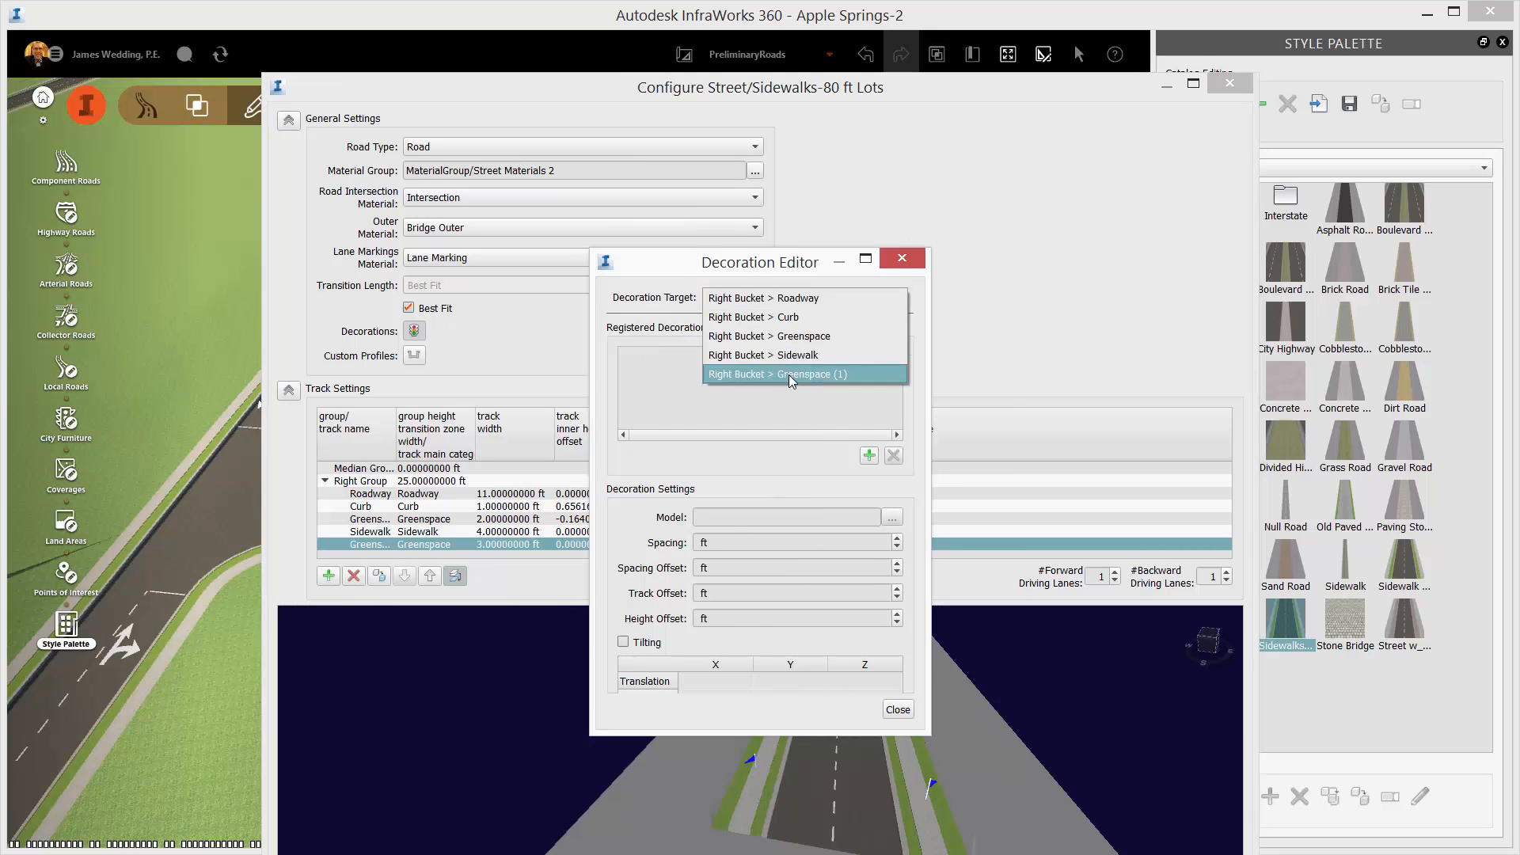
left_click(772, 379)
key("Tab")
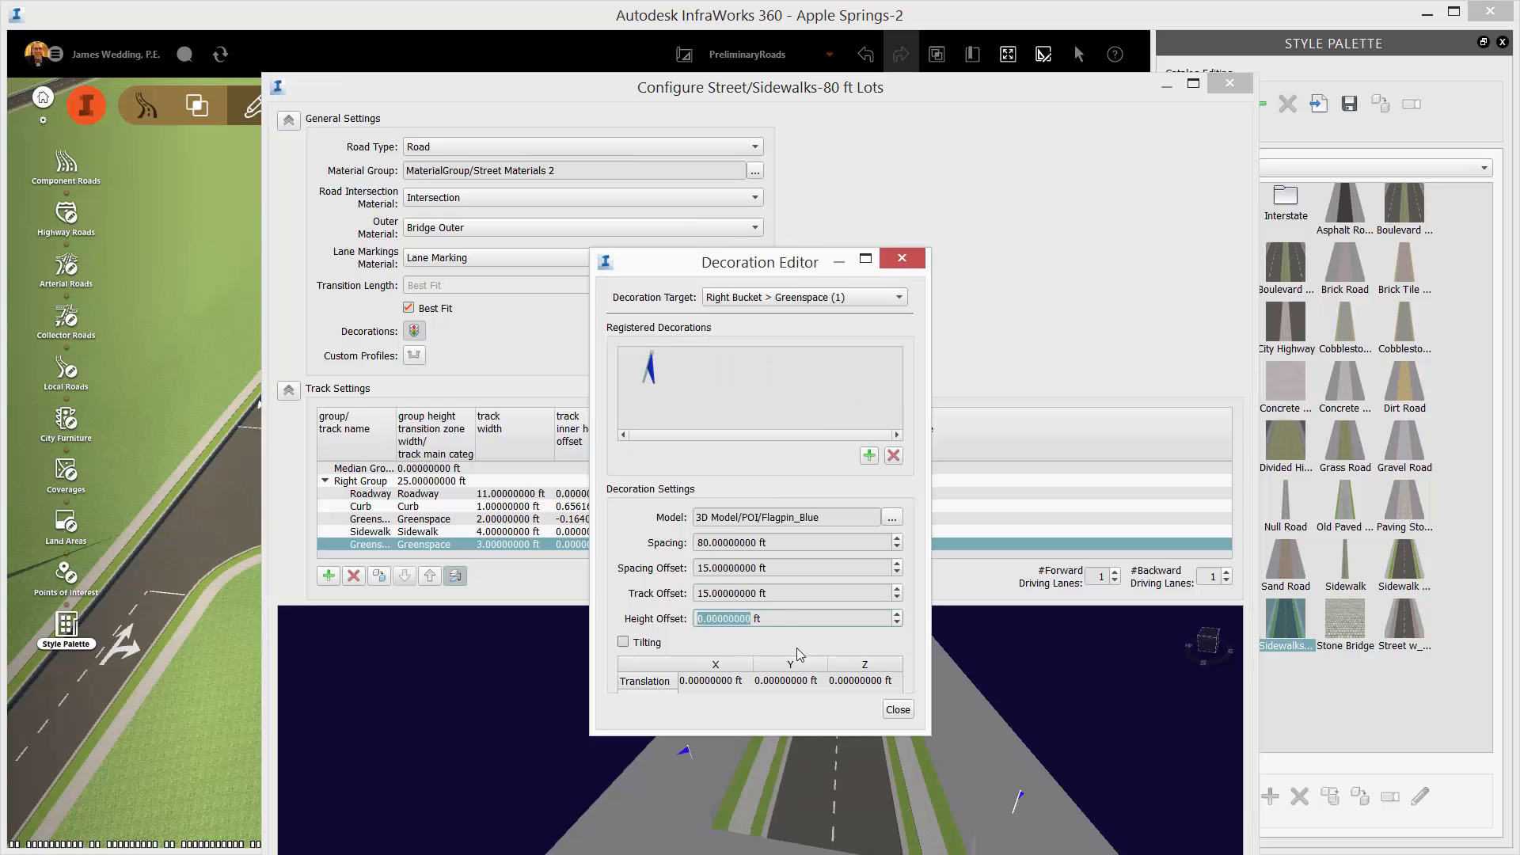
key("shift+Tab")
type("5")
key("Tab")
Add the POI_Blue model from 3D Model/POI as a second decoration on the outermost Greenspace track
left_click(868, 456)
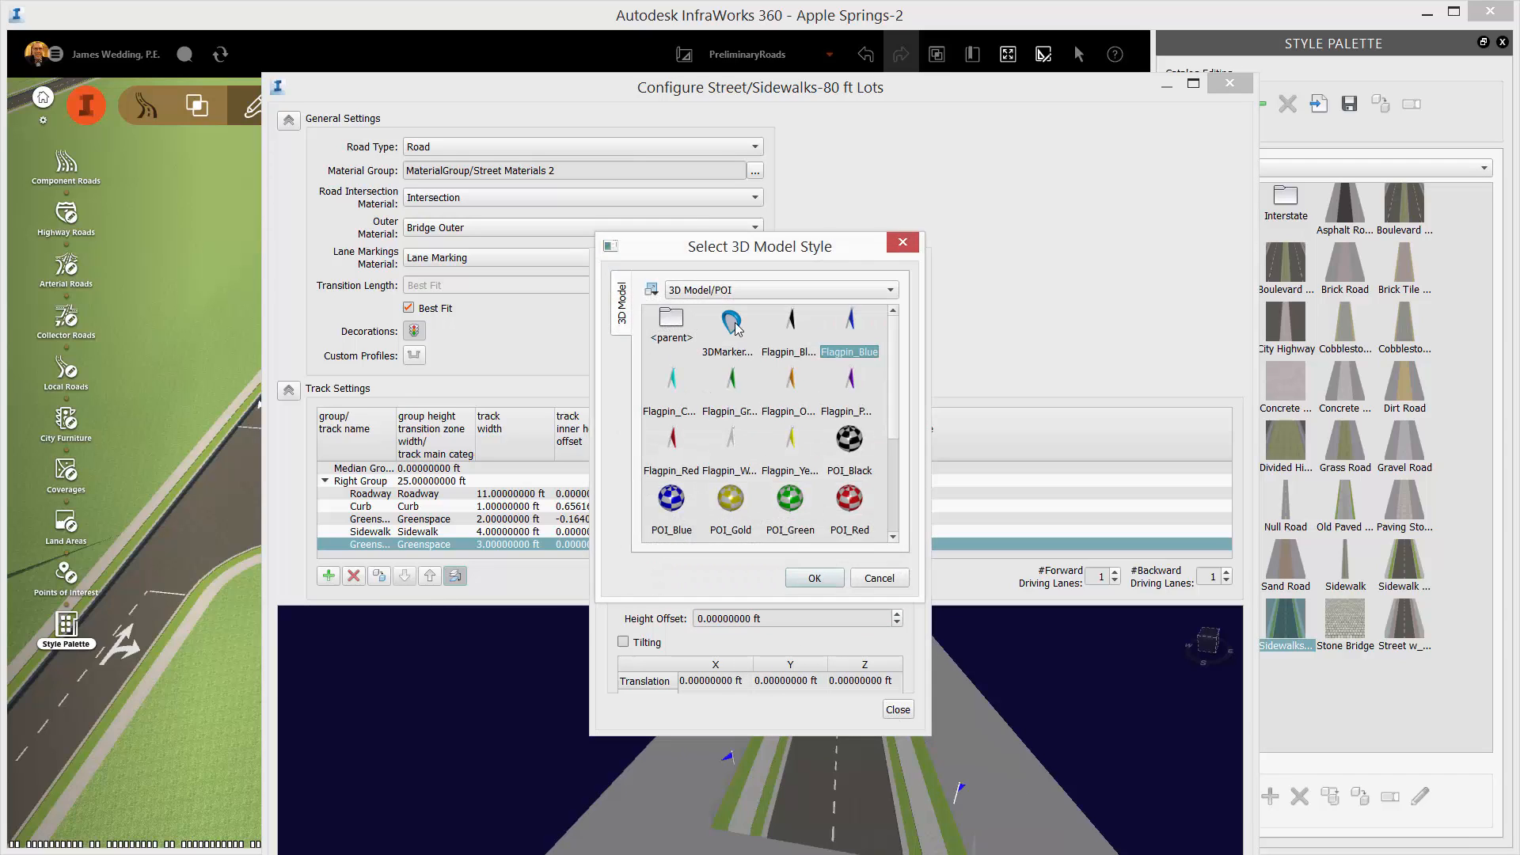
left_click(673, 498)
left_click(808, 579)
left_click(645, 383)
left_click(707, 369)
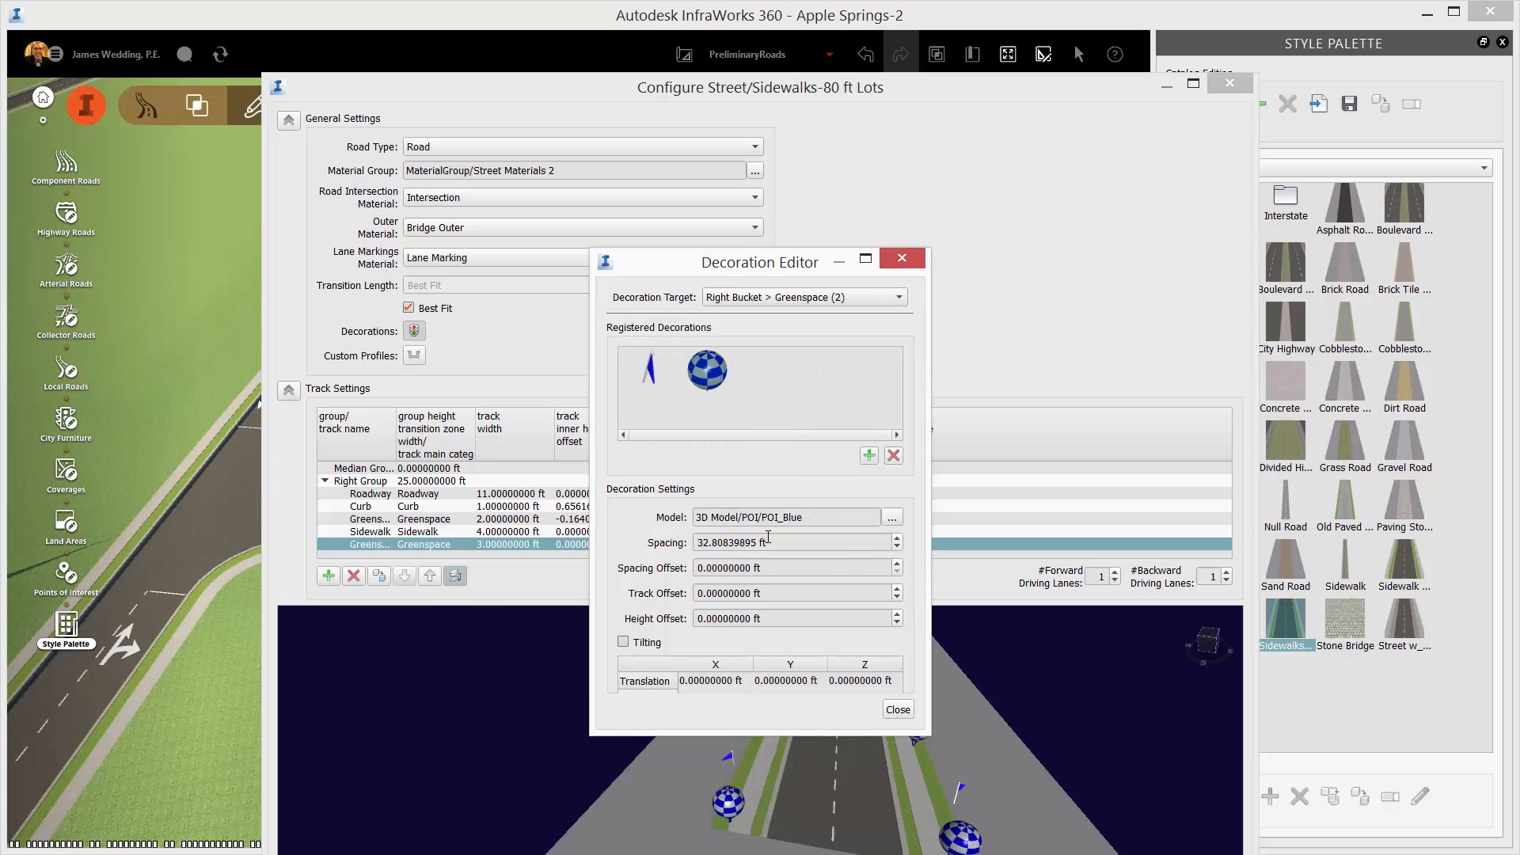
Set the POI_Blue decoration's spacing to 80 ft and its spacing offset to 55 ft
left_click_drag(764, 568, 693, 572)
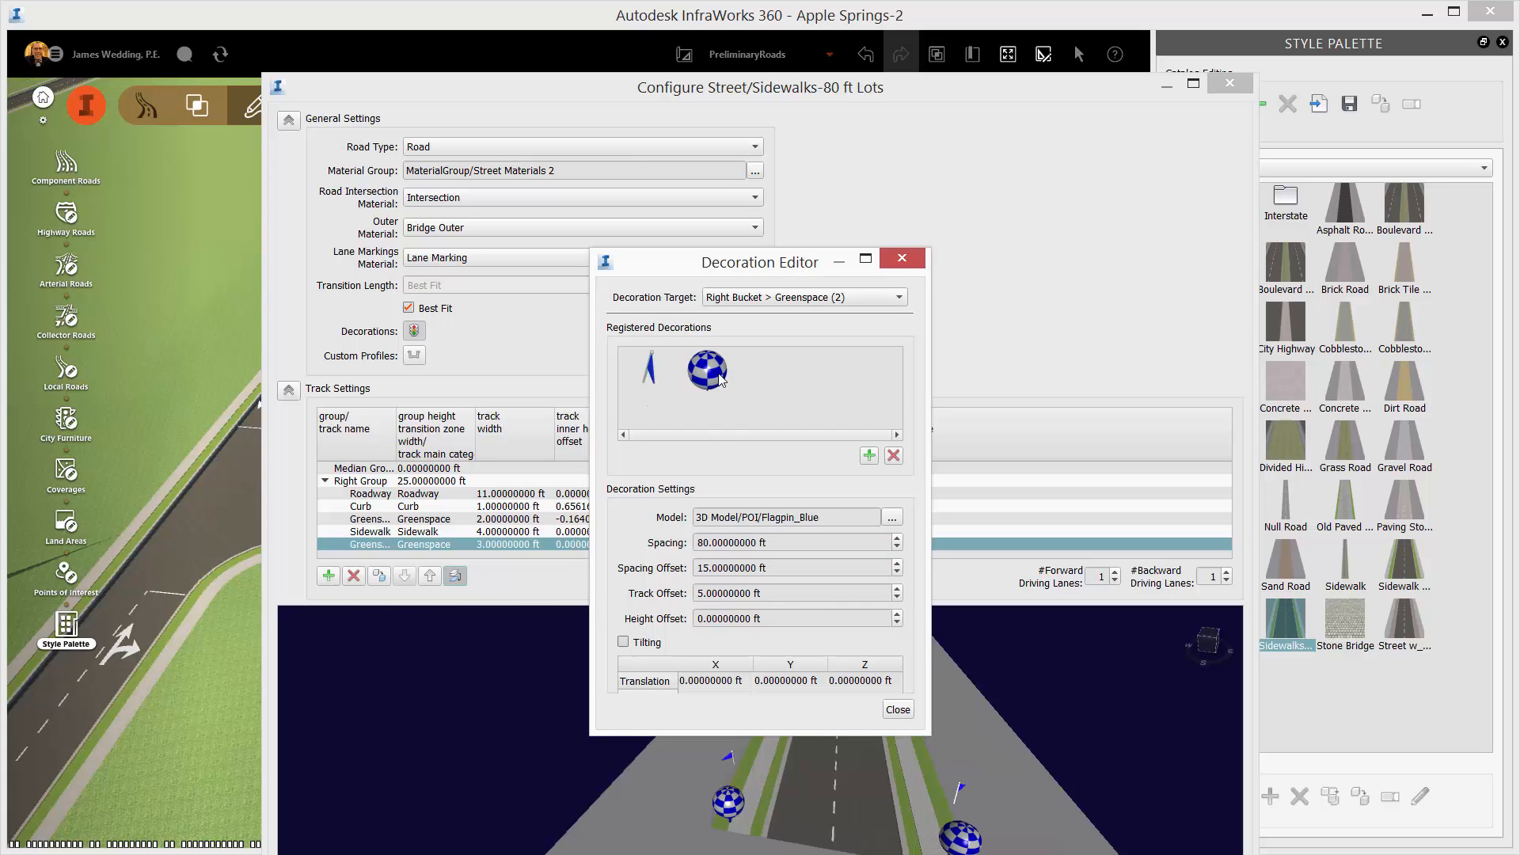
type("55")
left_click(791, 597)
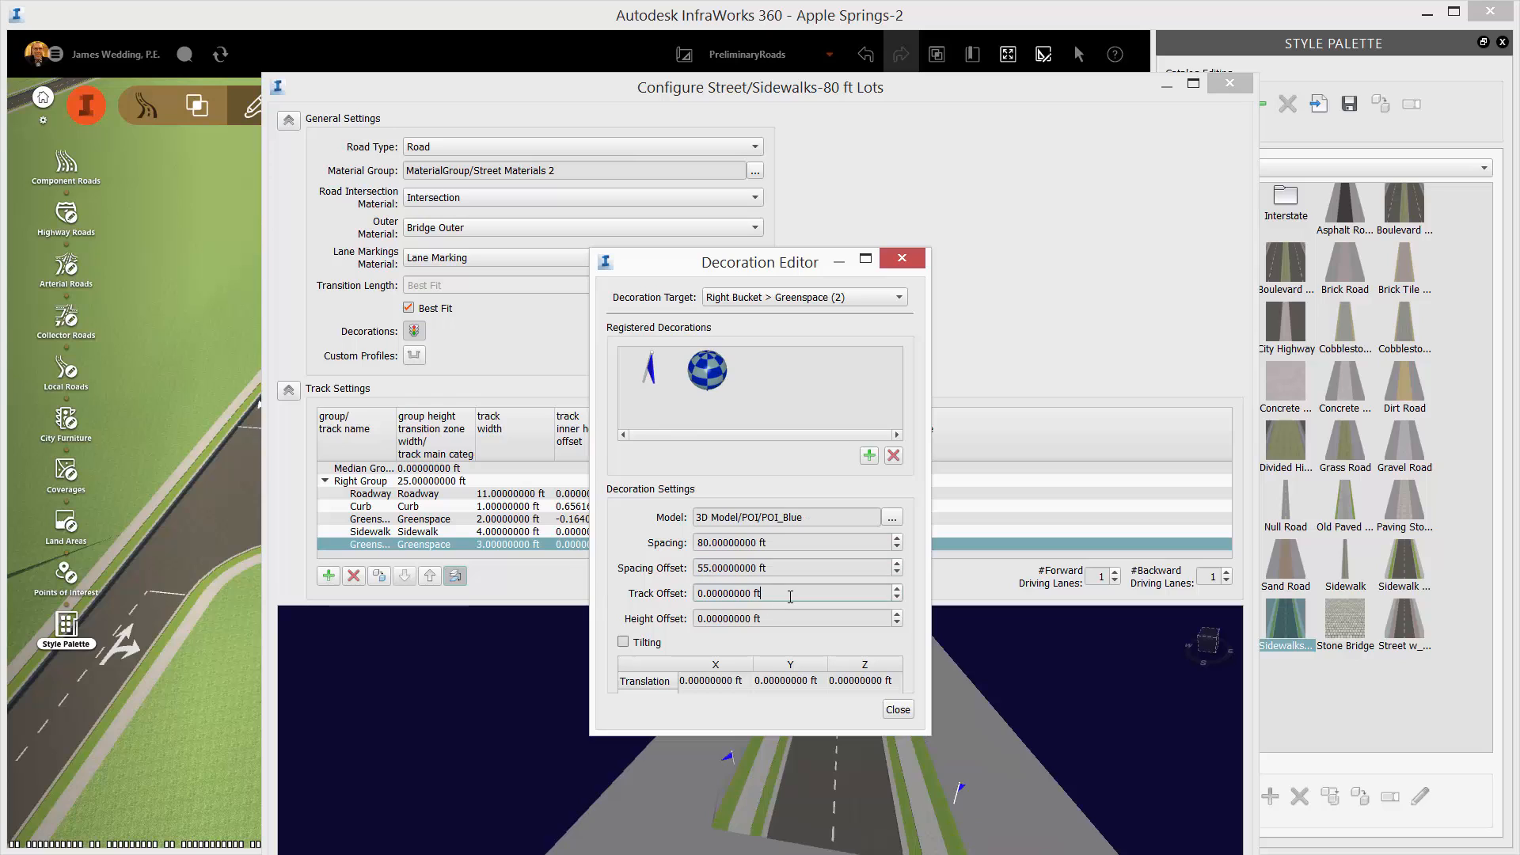
Set the POI_Blue decoration's track offset to 60 ft and finish configuring the Sidewalks-80 ft Lots street style
left_click_drag(981, 784, 952, 814)
scroll(951, 815, "down", 3)
left_click_drag(780, 258, 472, 278)
left_click_drag(815, 783, 784, 831)
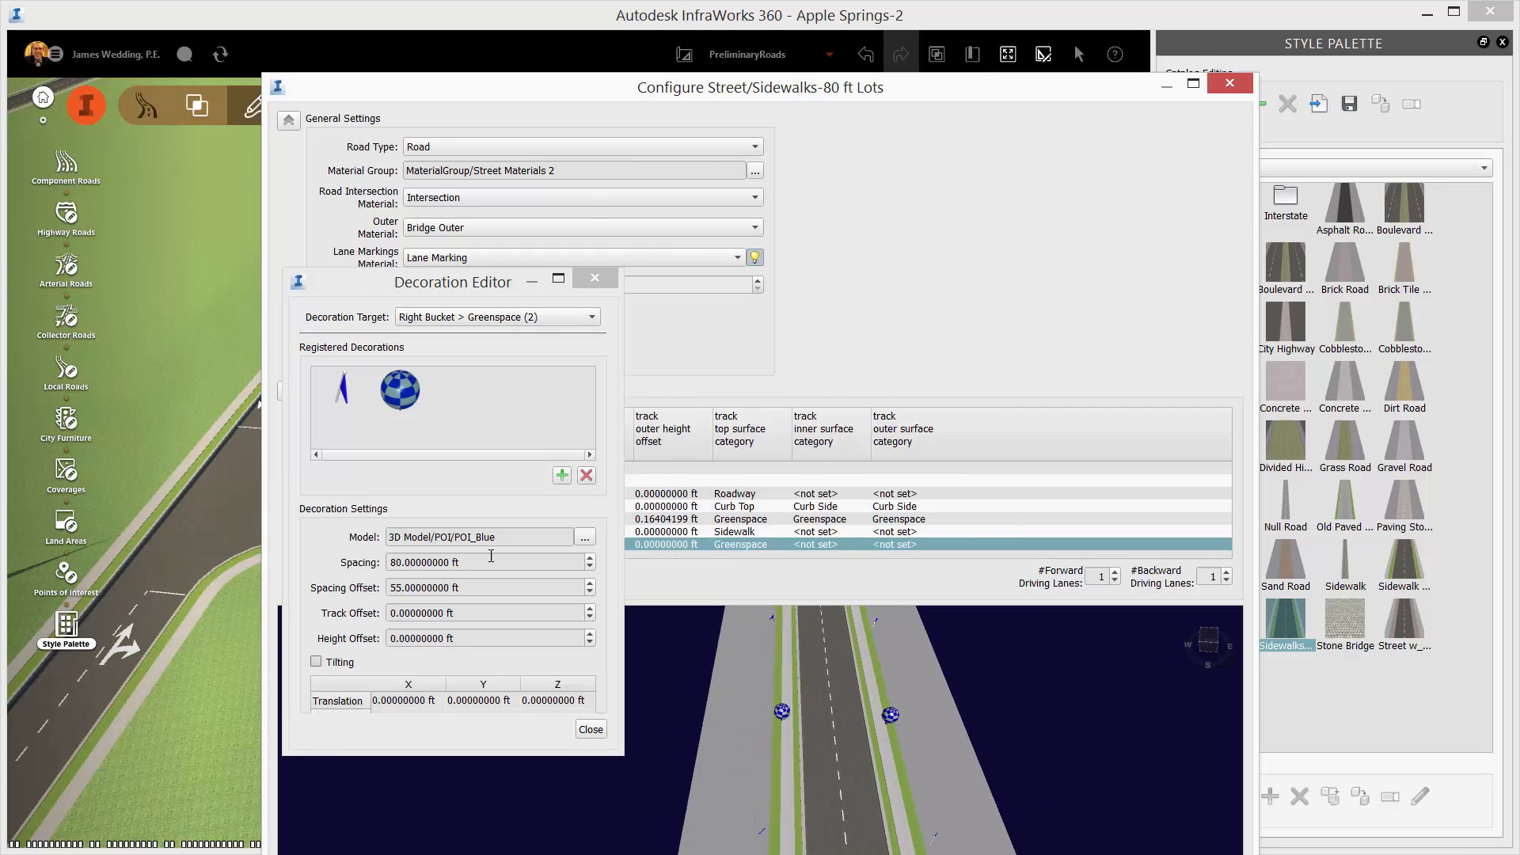
left_click_drag(466, 613, 322, 612)
type("60")
key("Tab")
left_click(475, 614)
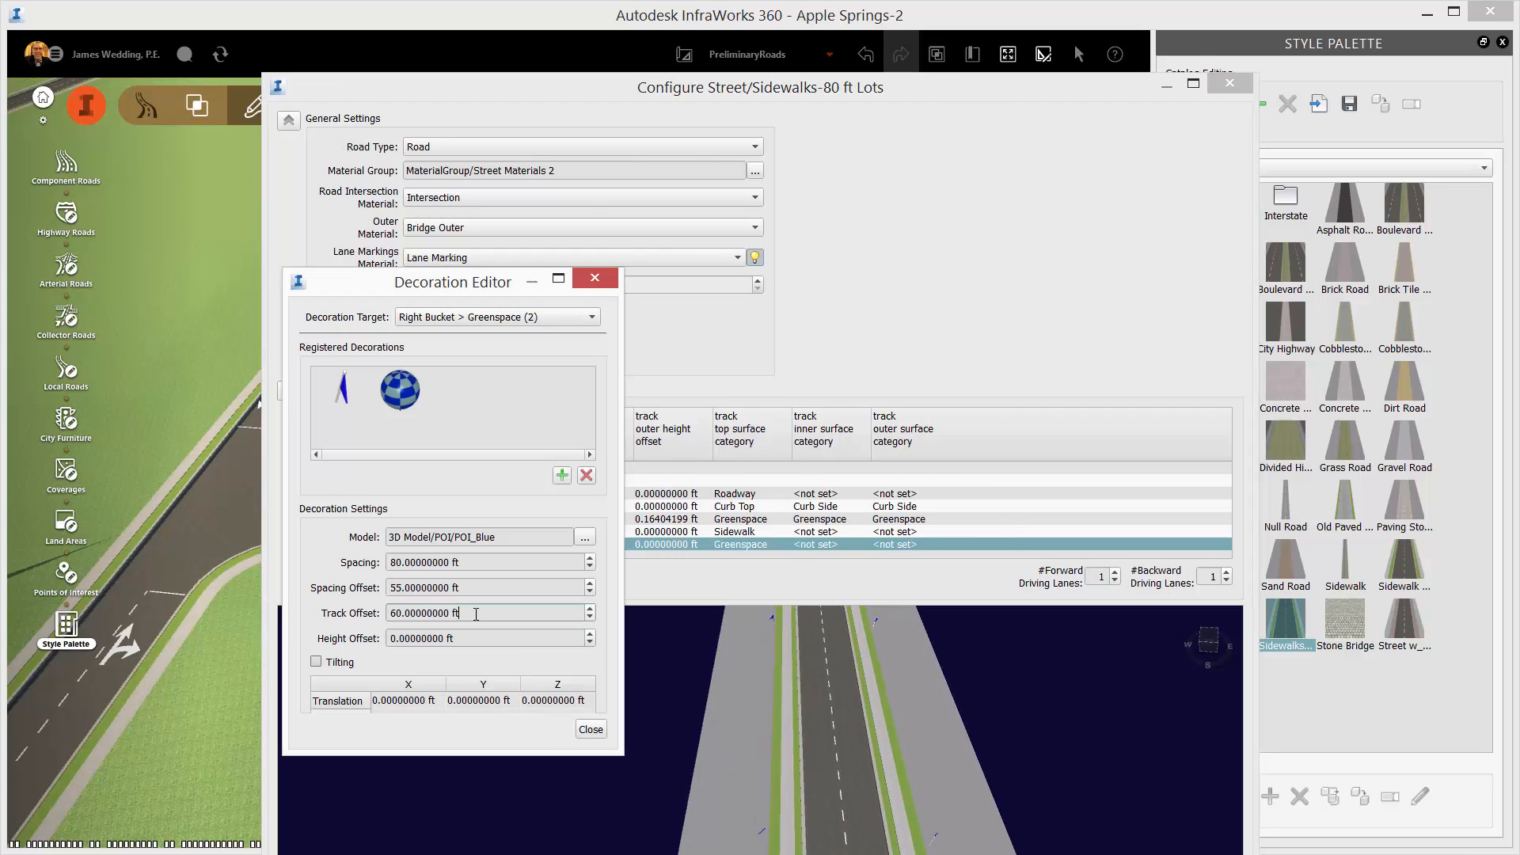
left_click(582, 734)
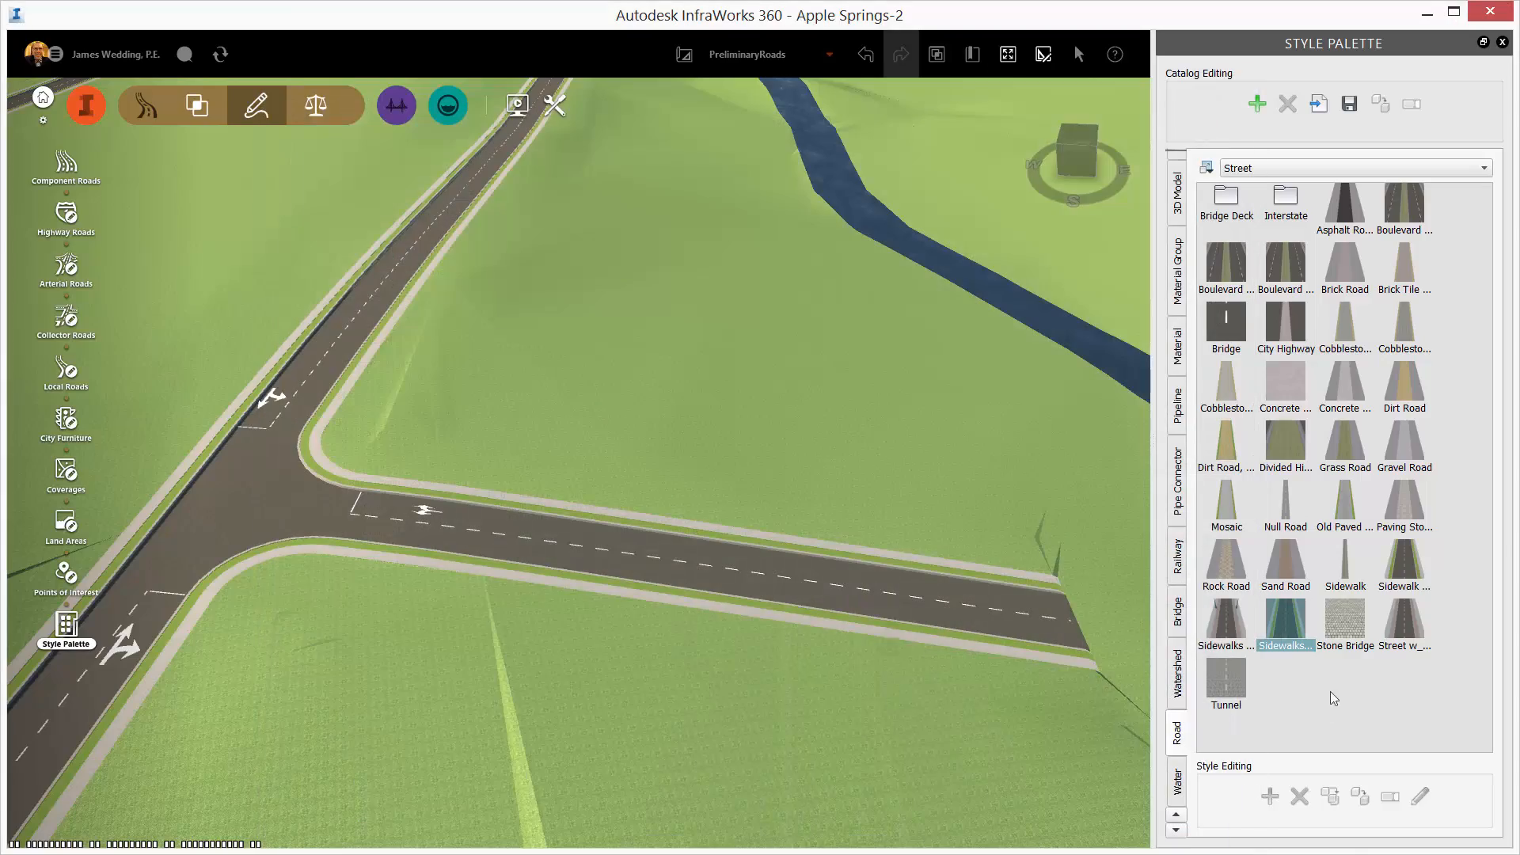
Apply the Sidewalks-80 ft Lots style to the short dead-end side street and inspect the lot markers along it
left_click_drag(1285, 622, 834, 589)
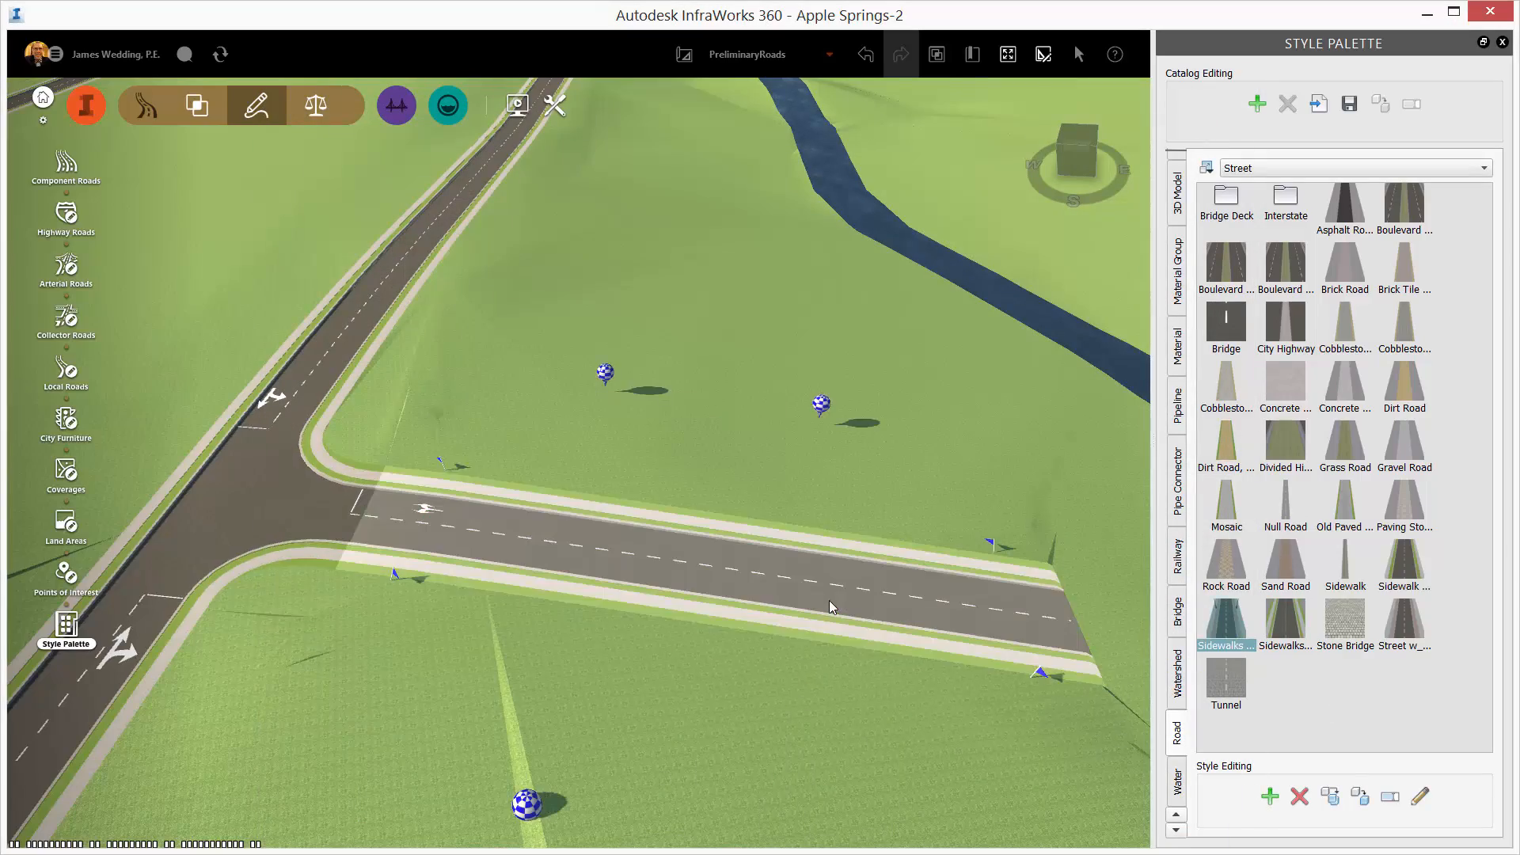
scroll(828, 600, "down", 2)
left_click_drag(828, 600, 902, 628)
middle_click_drag(902, 627, 892, 475)
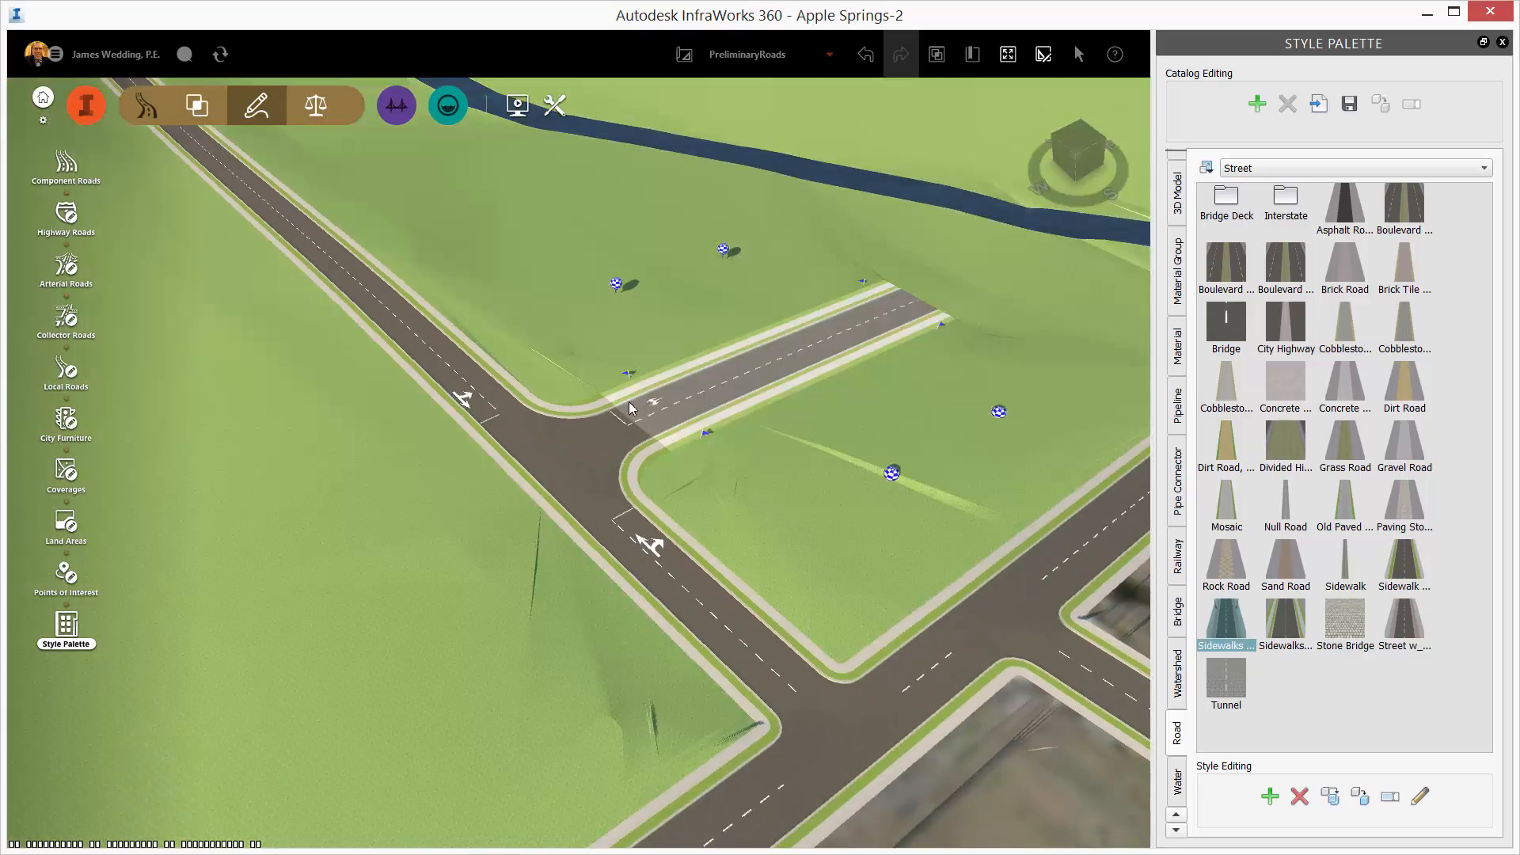
scroll(818, 510, "up", 3)
middle_click_drag(819, 510, 572, 526)
scroll(573, 526, "down", 2)
left_click_drag(572, 526, 594, 586)
Apply the Sidewalks-80 ft Lots style to the long through road that meets the short side street
left_click_drag(1223, 636, 345, 515)
scroll(287, 568, "down", 2)
scroll(288, 568, "up", 3)
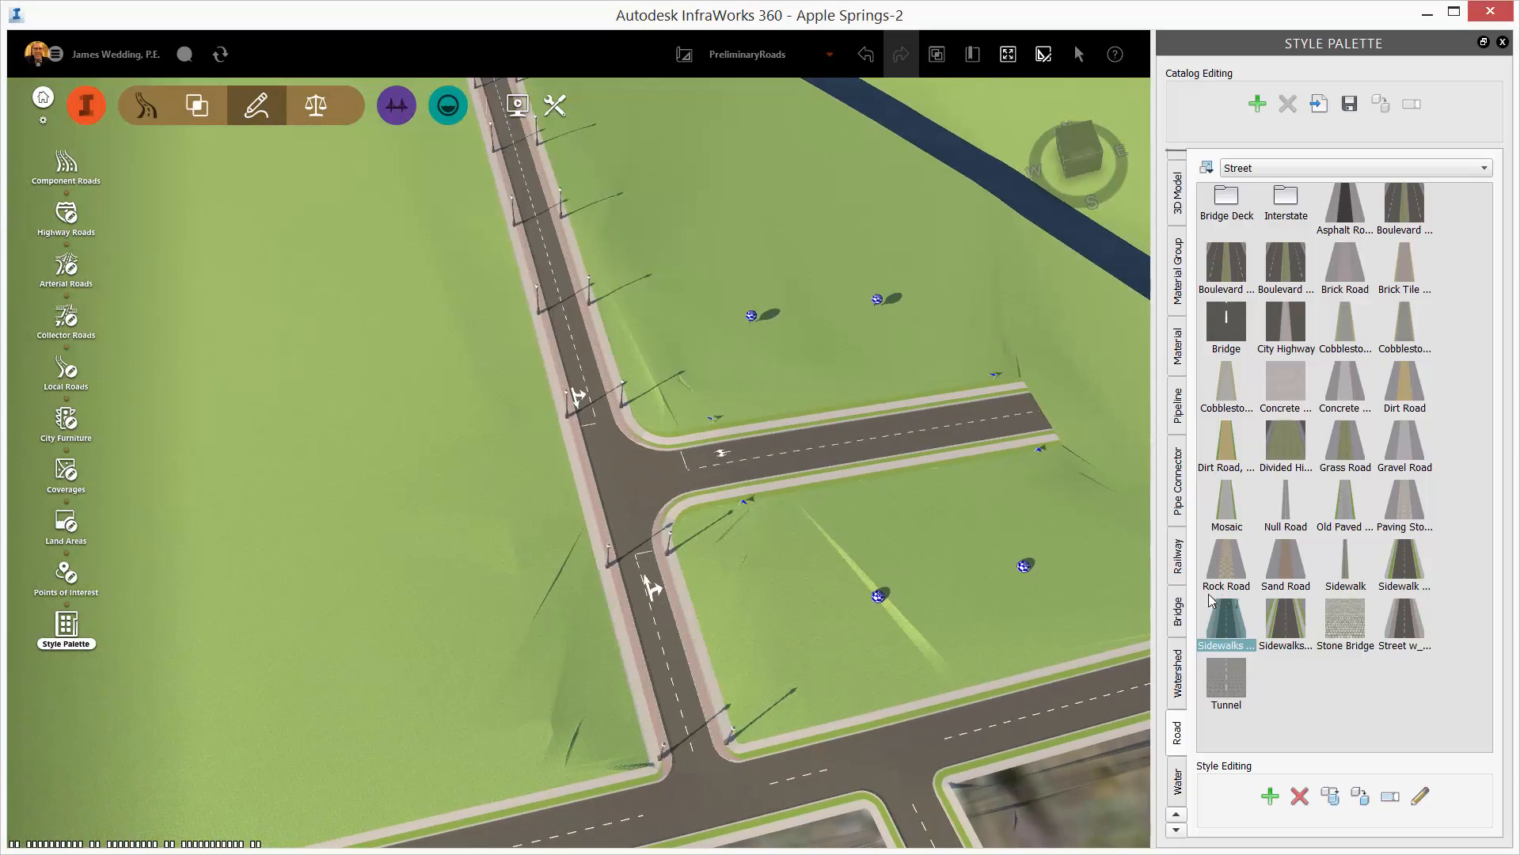
left_click_drag(1284, 625, 674, 673)
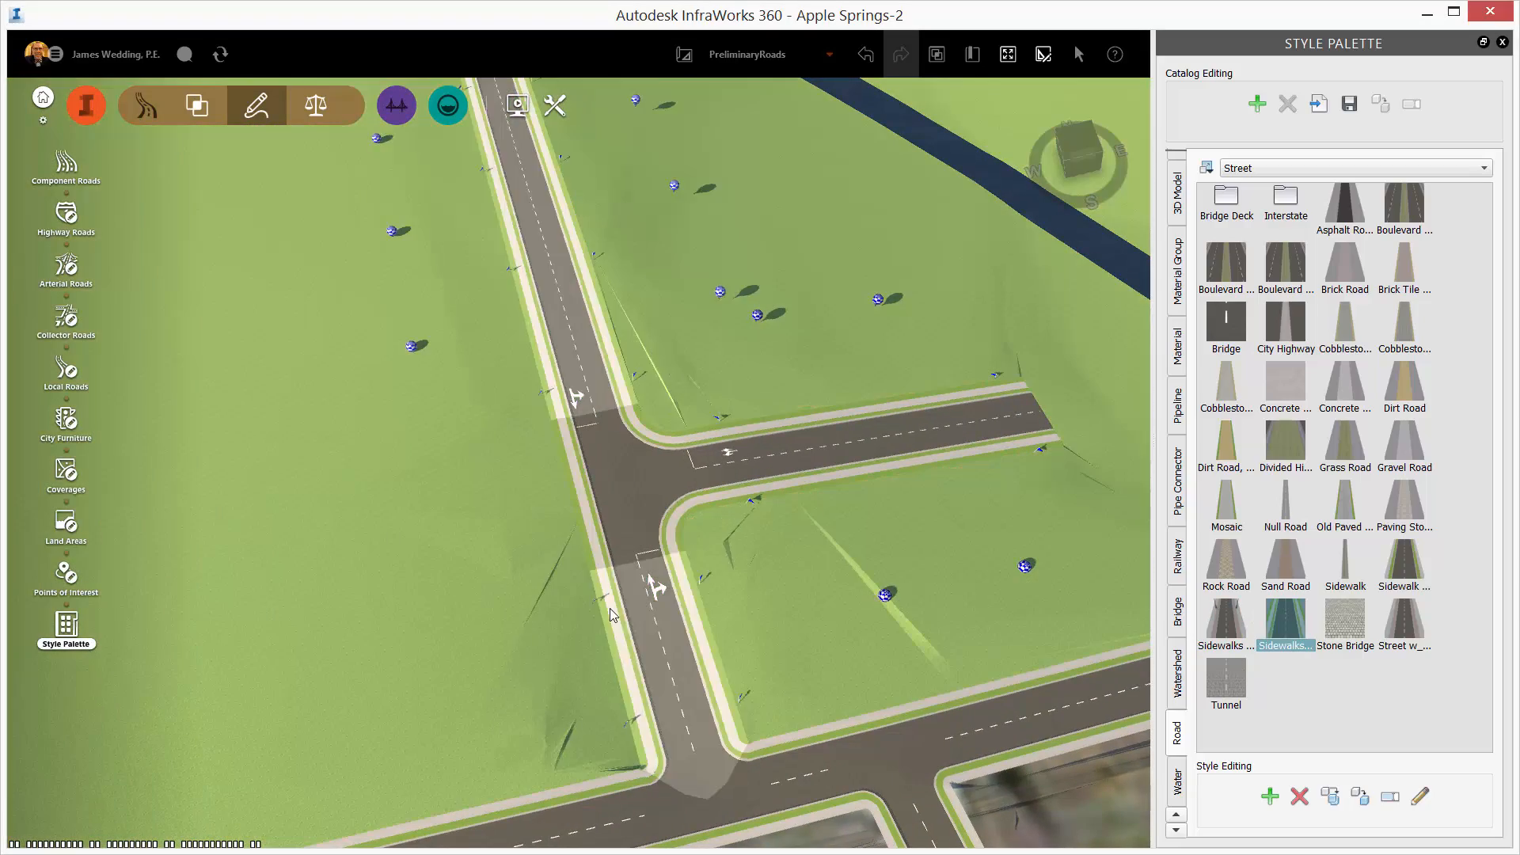
Apply the Sidewalks-80 ft Lots style to the subdivision's western and middle roads
scroll(606, 607, "down", 2)
middle_click_drag(545, 445, 776, 599)
middle_click_drag(677, 285, 714, 527)
scroll(682, 401, "up", 2)
scroll(713, 527, "down", 3)
scroll(695, 537, "down", 2)
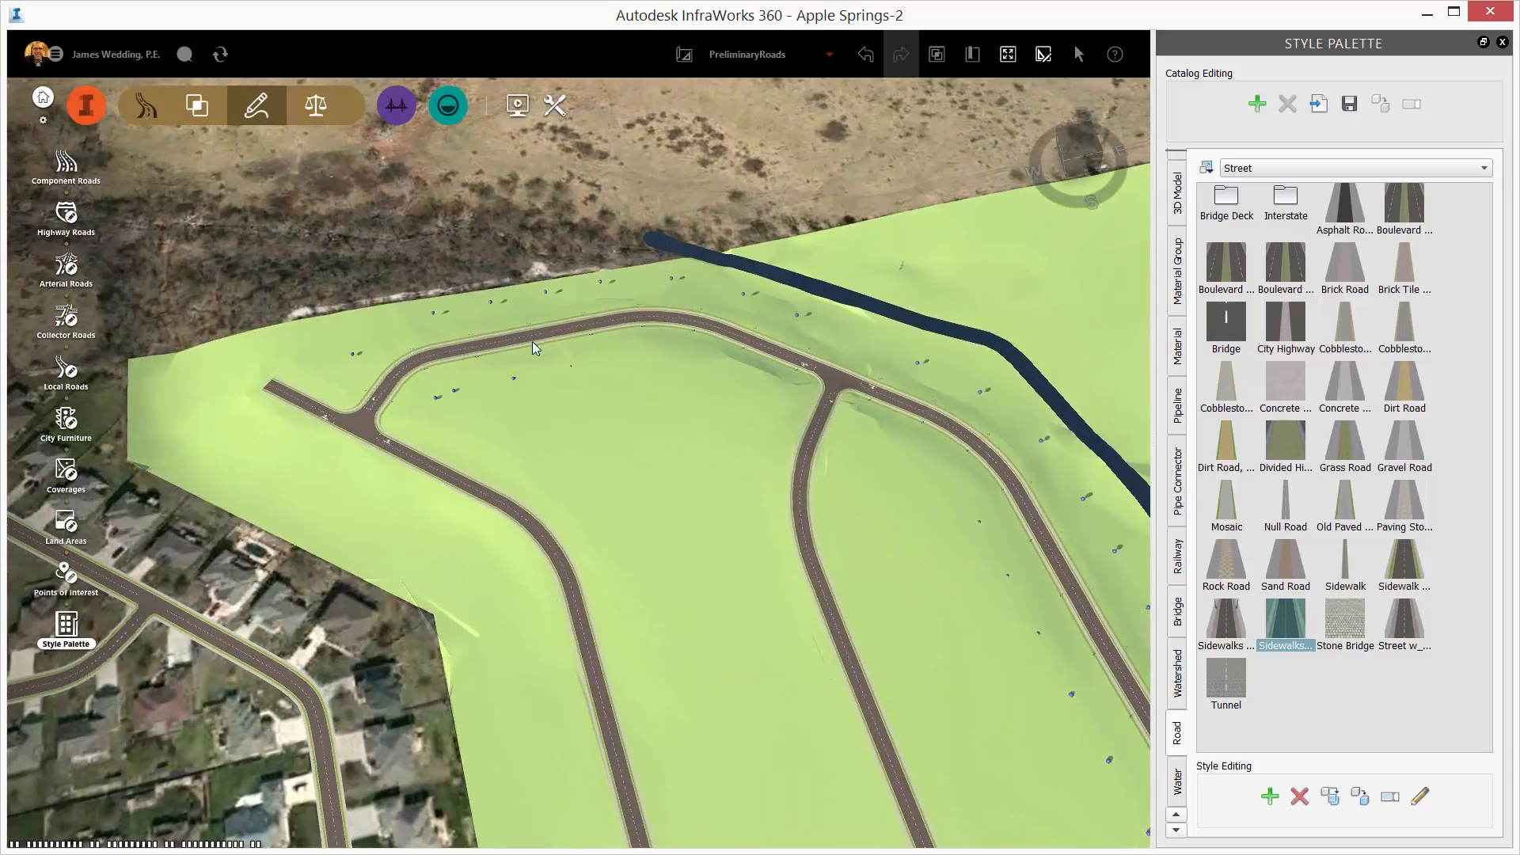
middle_click_drag(532, 340, 625, 615)
left_click_drag(1284, 625, 541, 773)
middle_click_drag(685, 739, 570, 382)
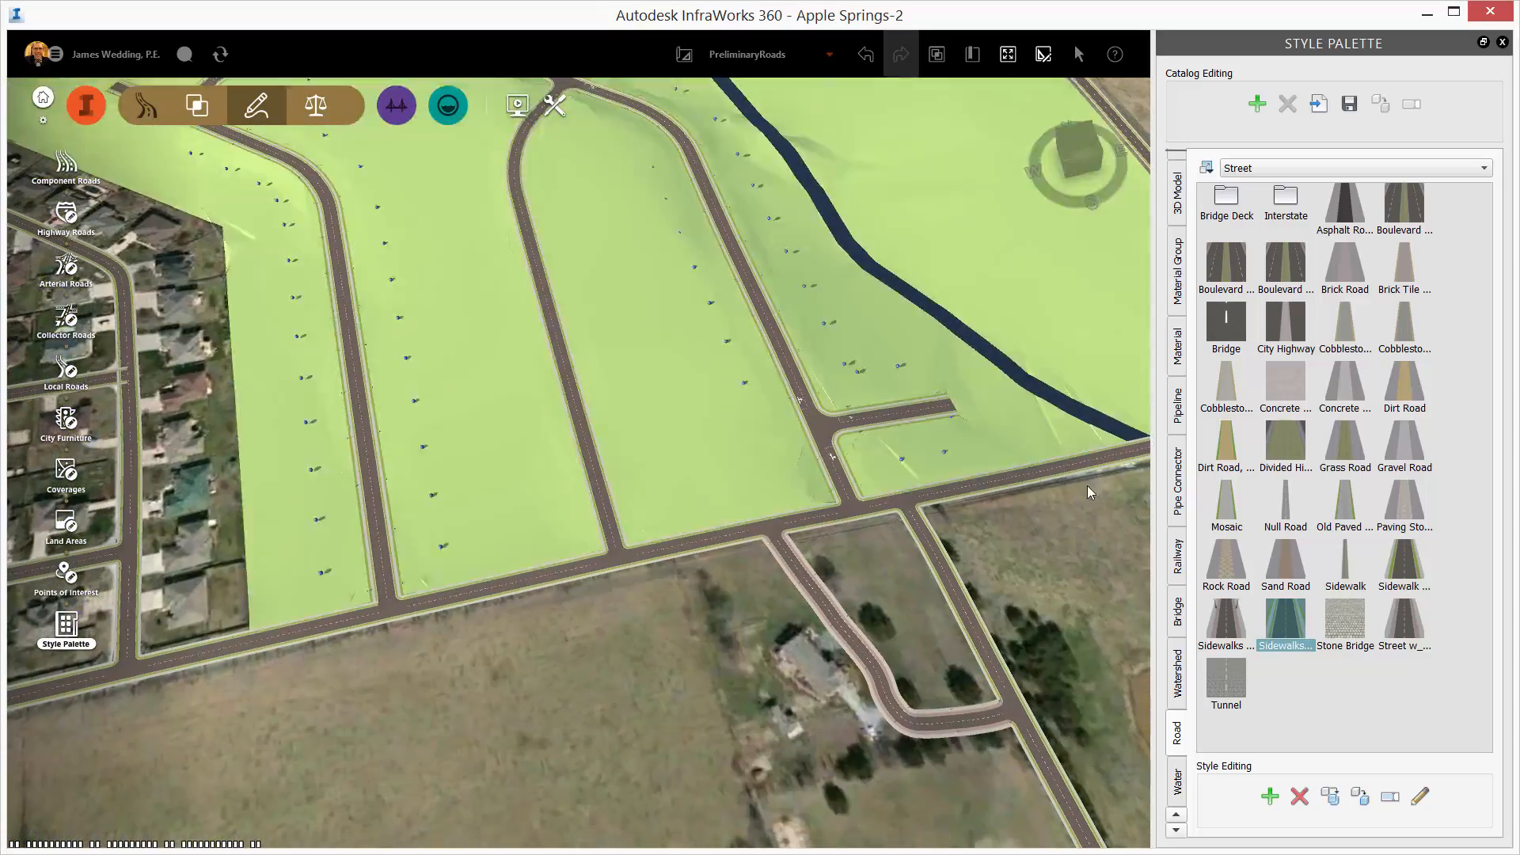
left_click_drag(1285, 625, 582, 472)
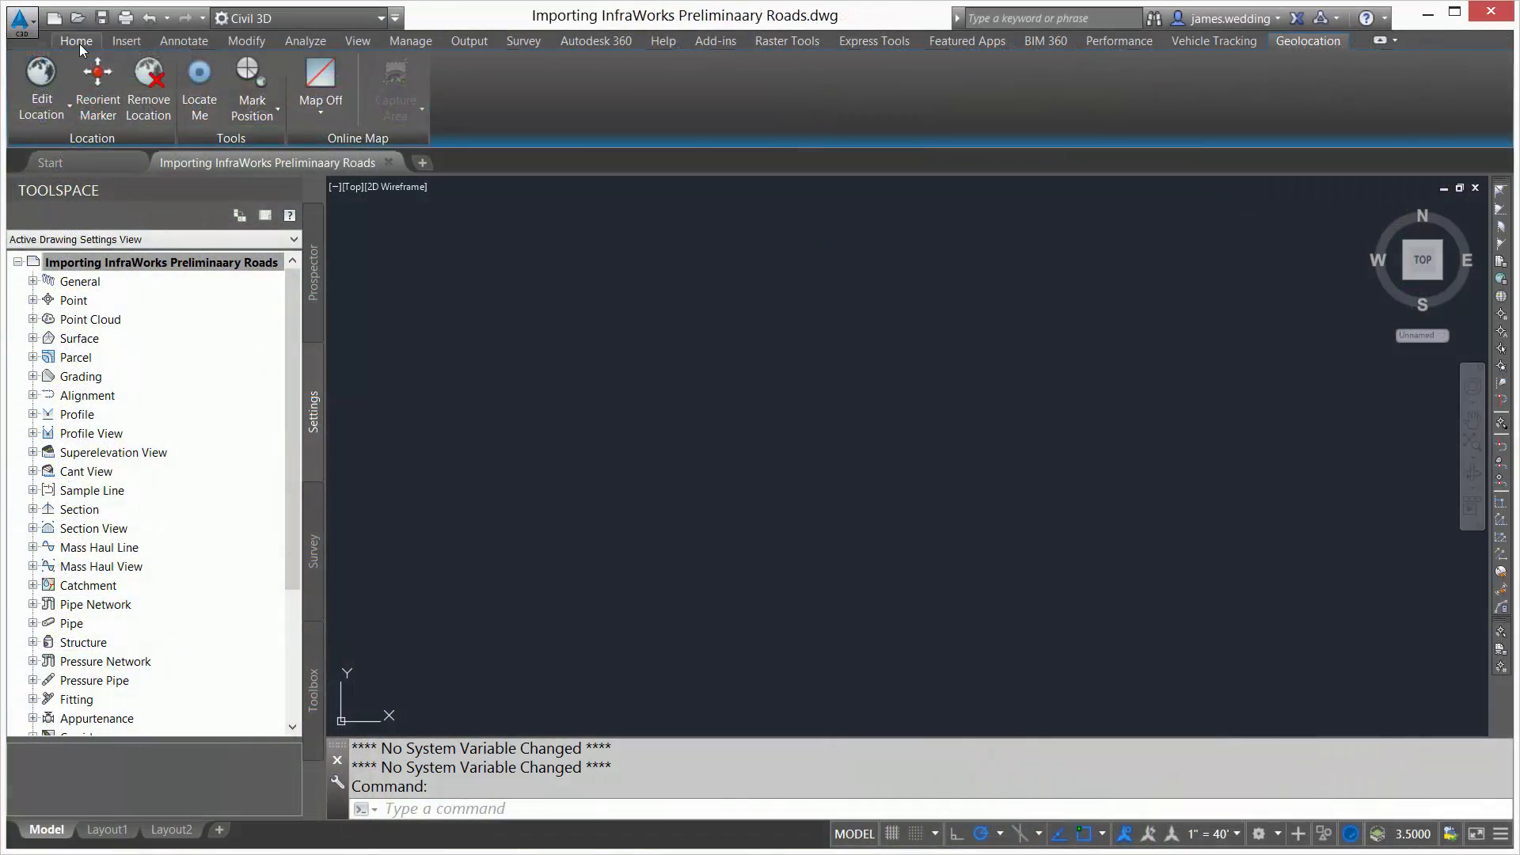
In Civil 3D, start opening an InfraWorks 360 model and choose Apple Springs-2.sqlite from the InfraWorks Models folder
left_click(124, 41)
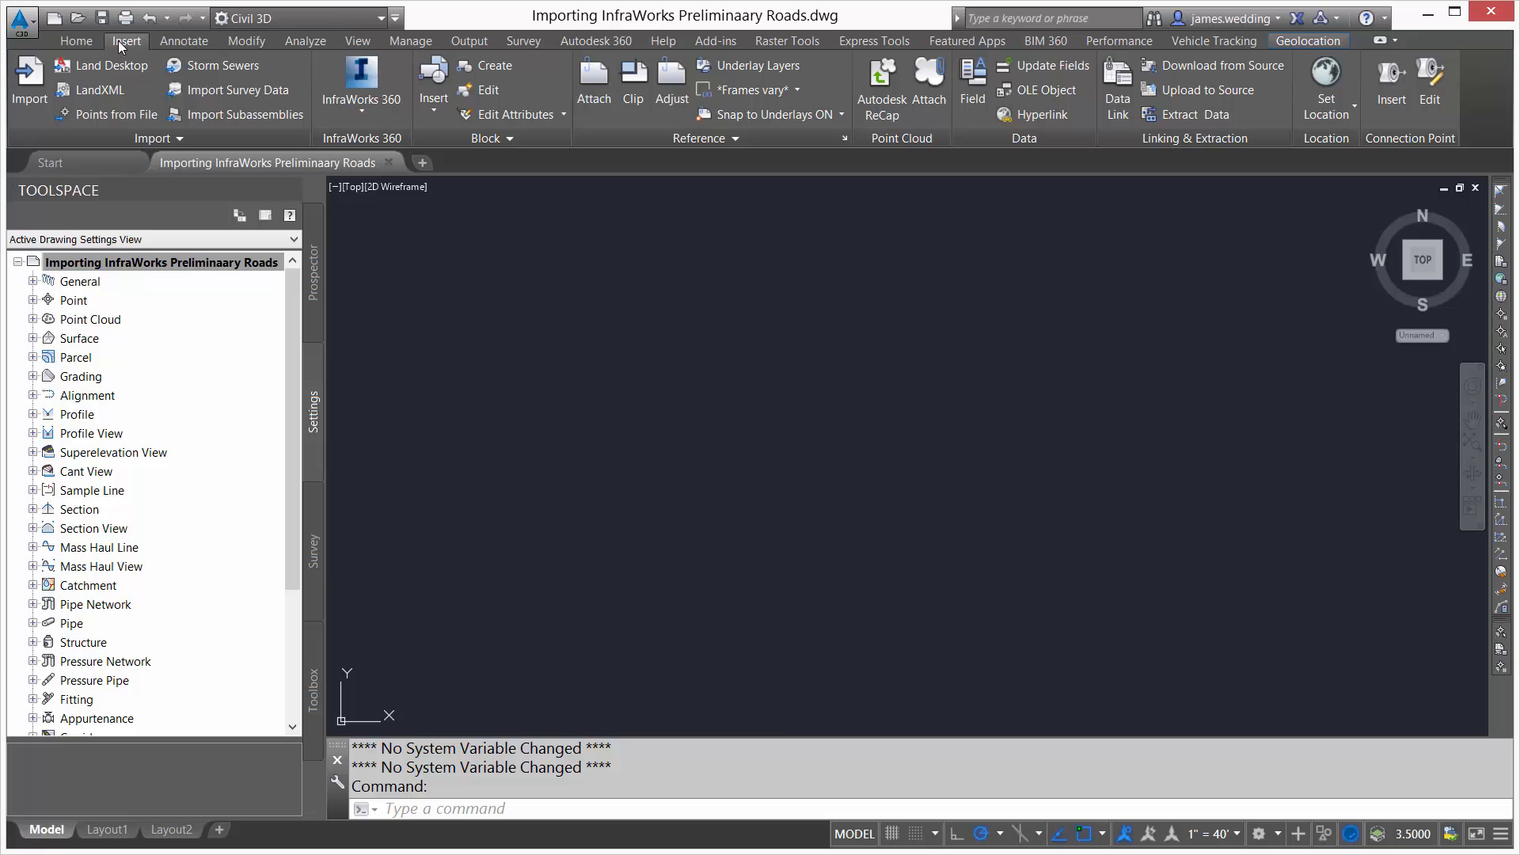
left_click(349, 84)
left_click(446, 143)
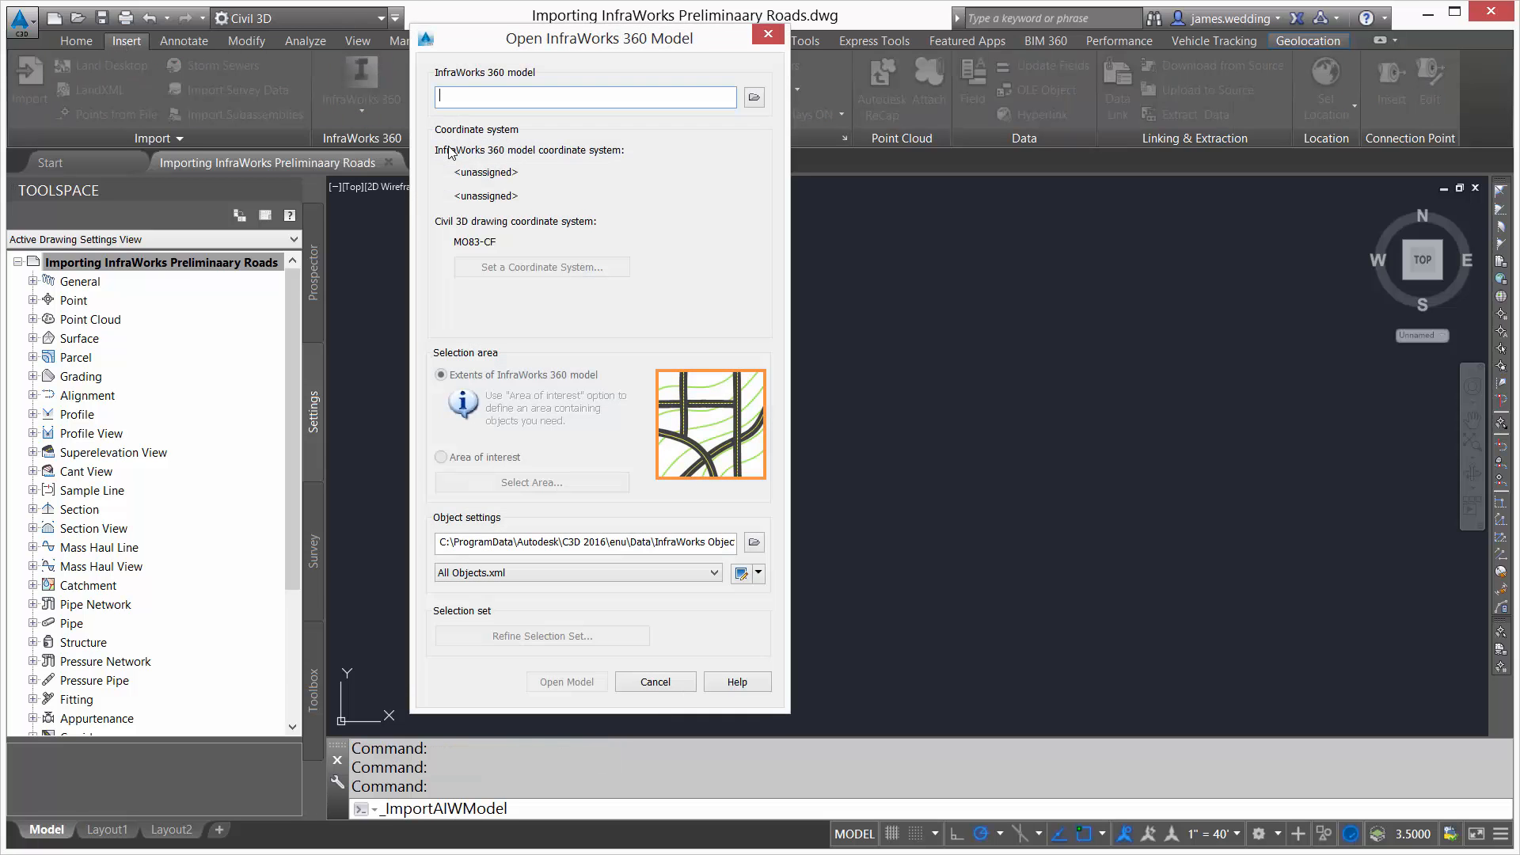
left_click(754, 97)
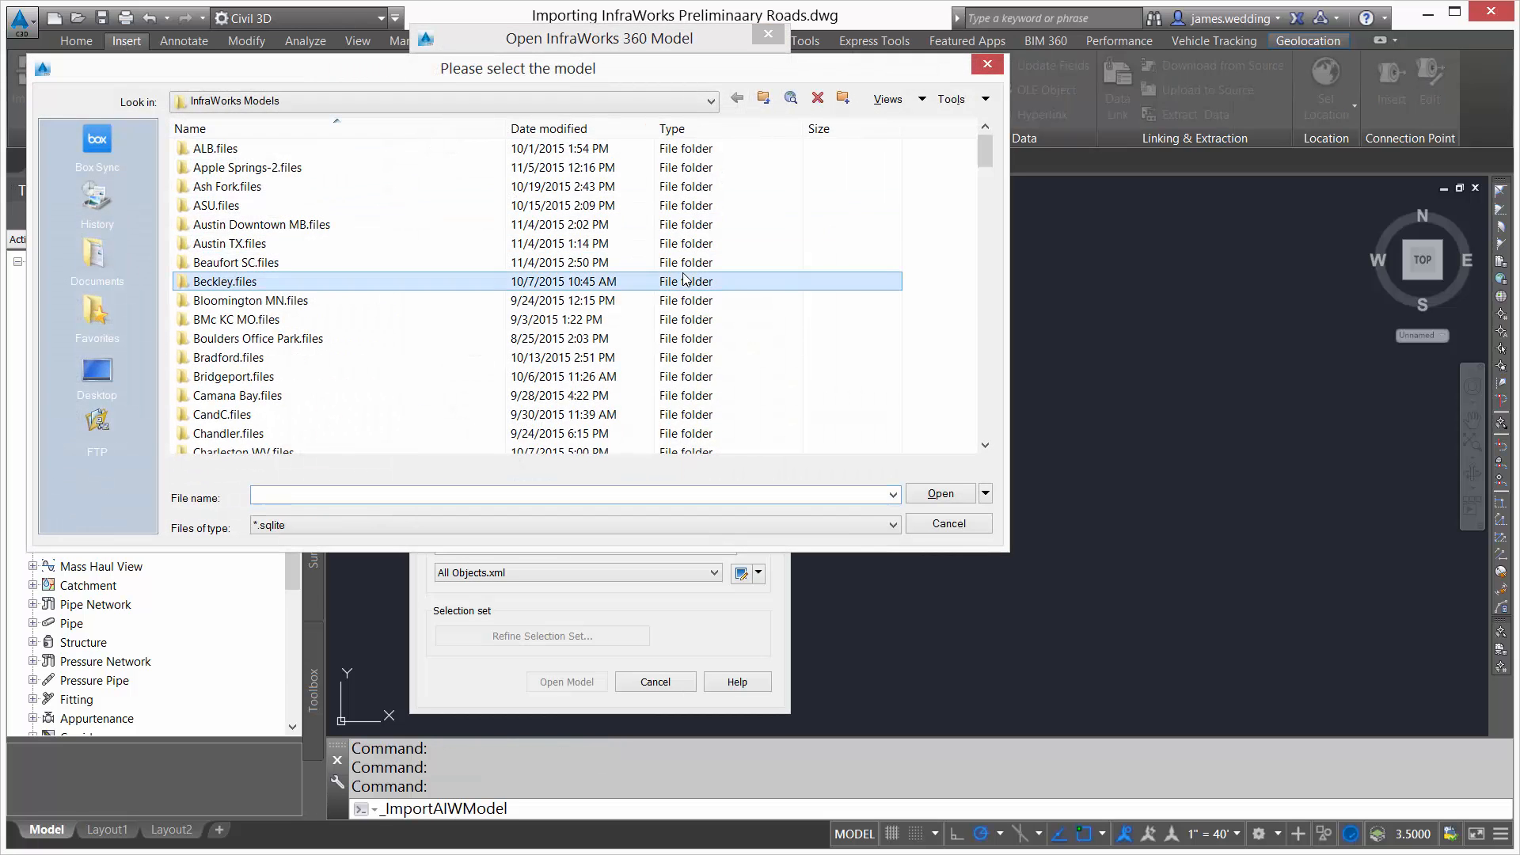
left_click(331, 168)
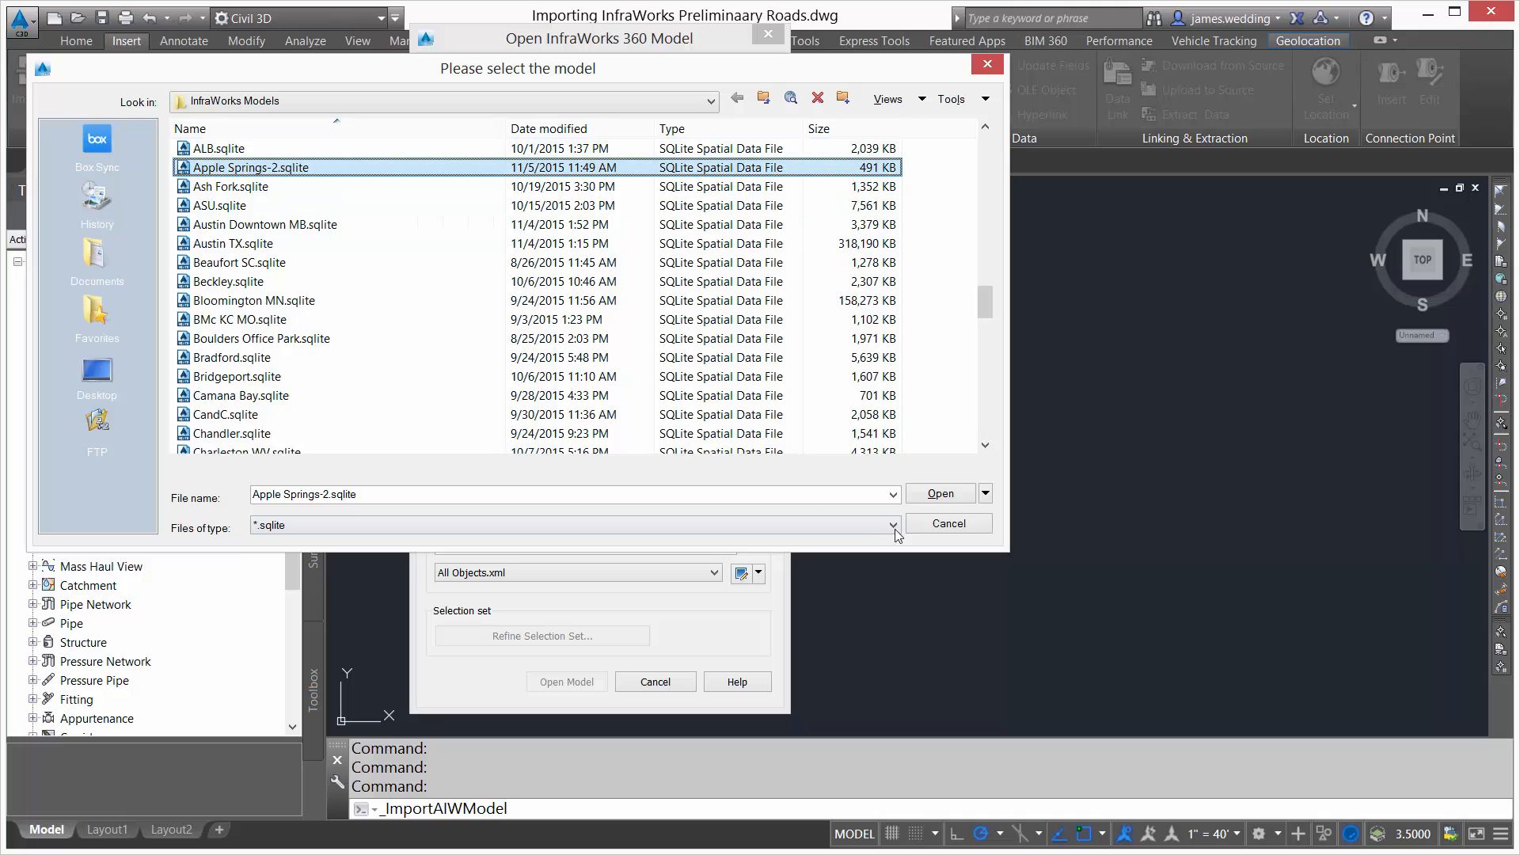
left_click(956, 493)
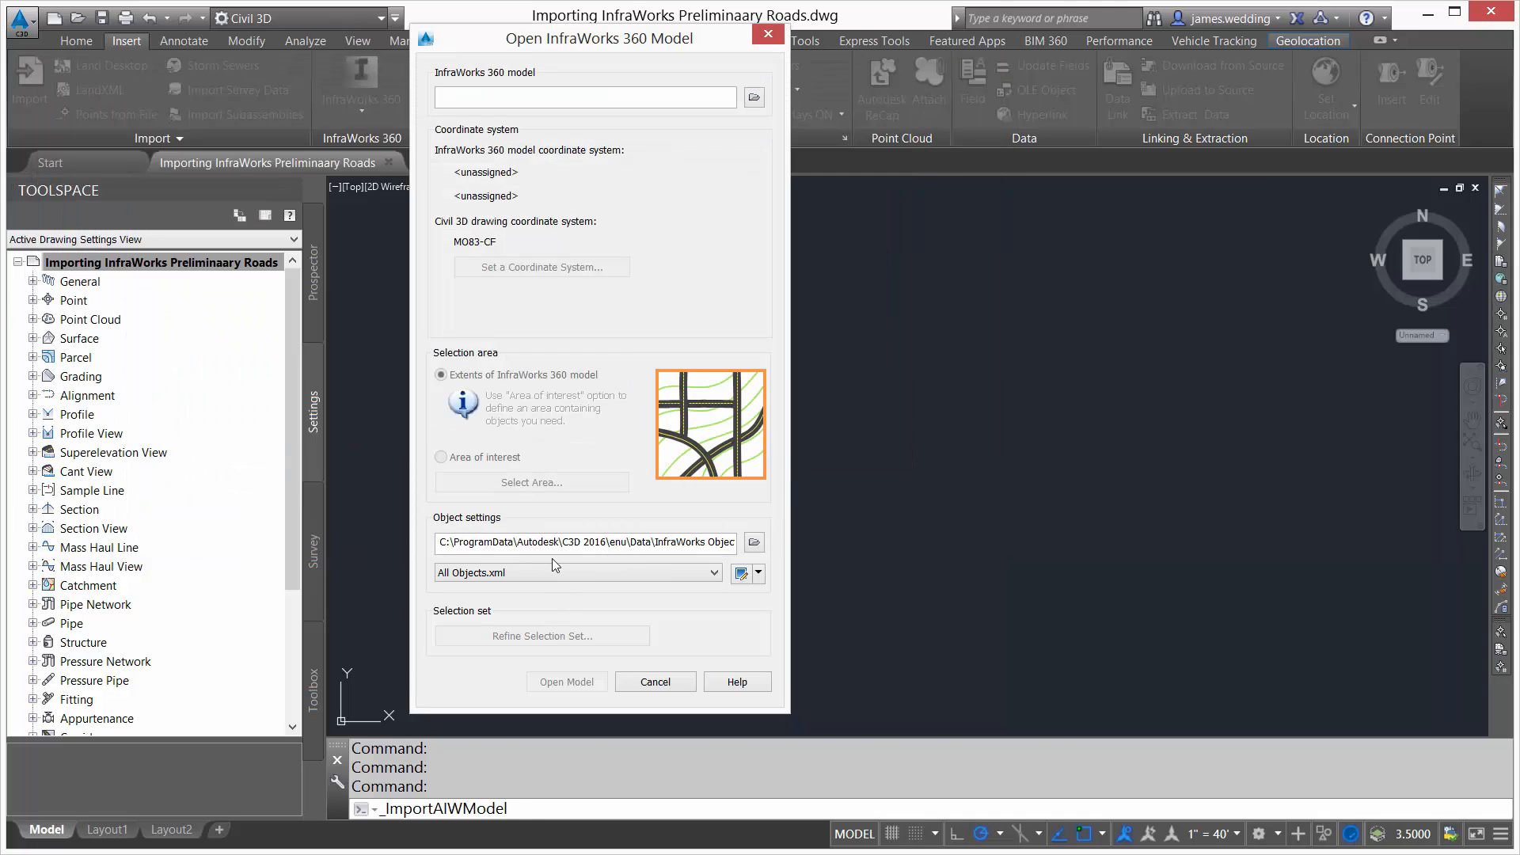
Limit the import to a rectangular area of interest around the eastern subdivision blocks north of E McCracken Rd, and open the model
left_click(473, 457)
left_click(516, 483)
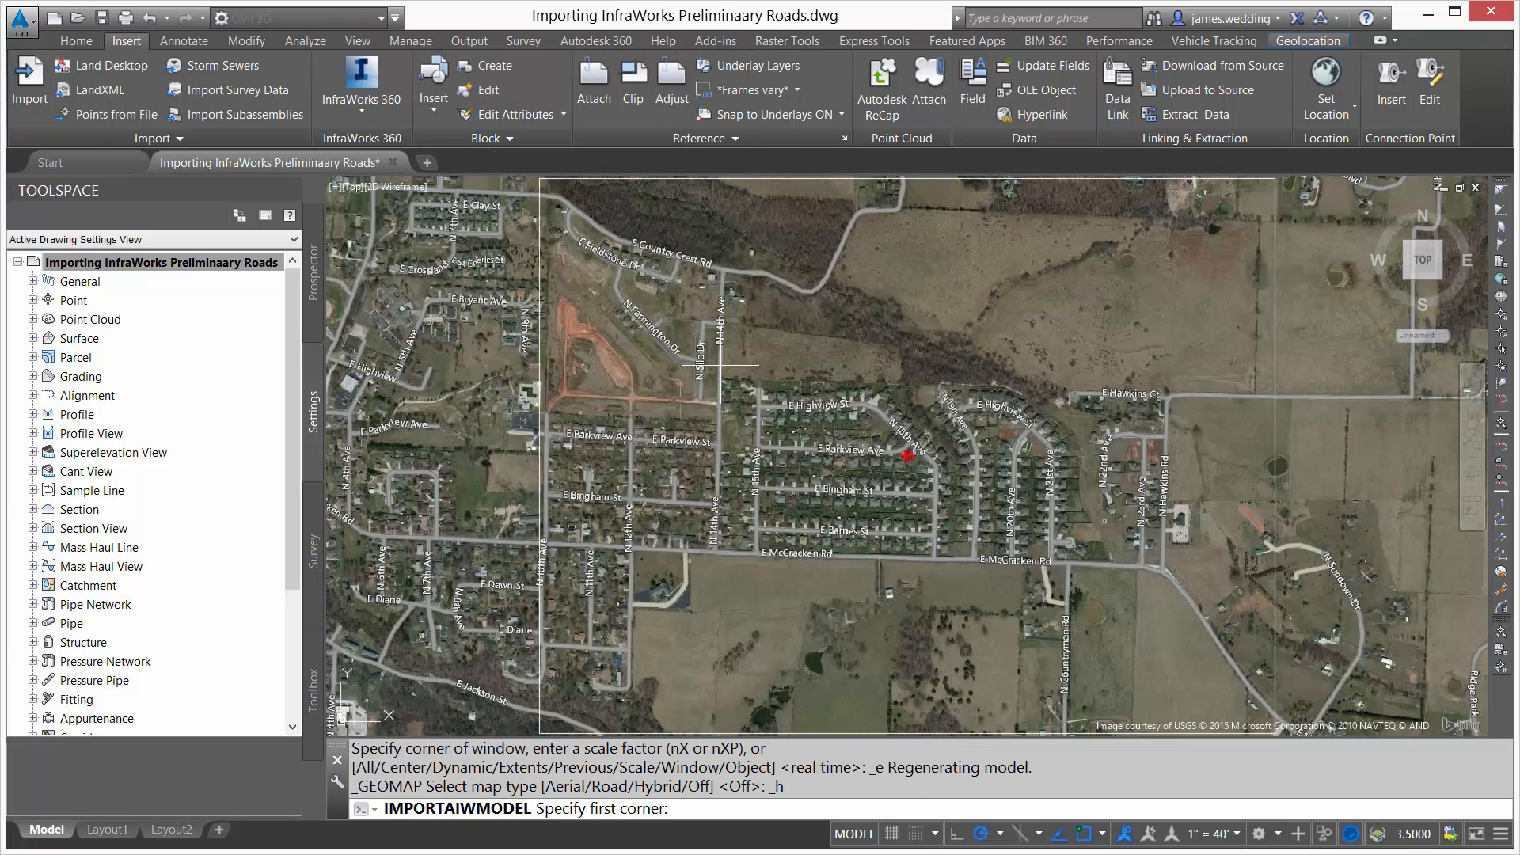
left_click(858, 352)
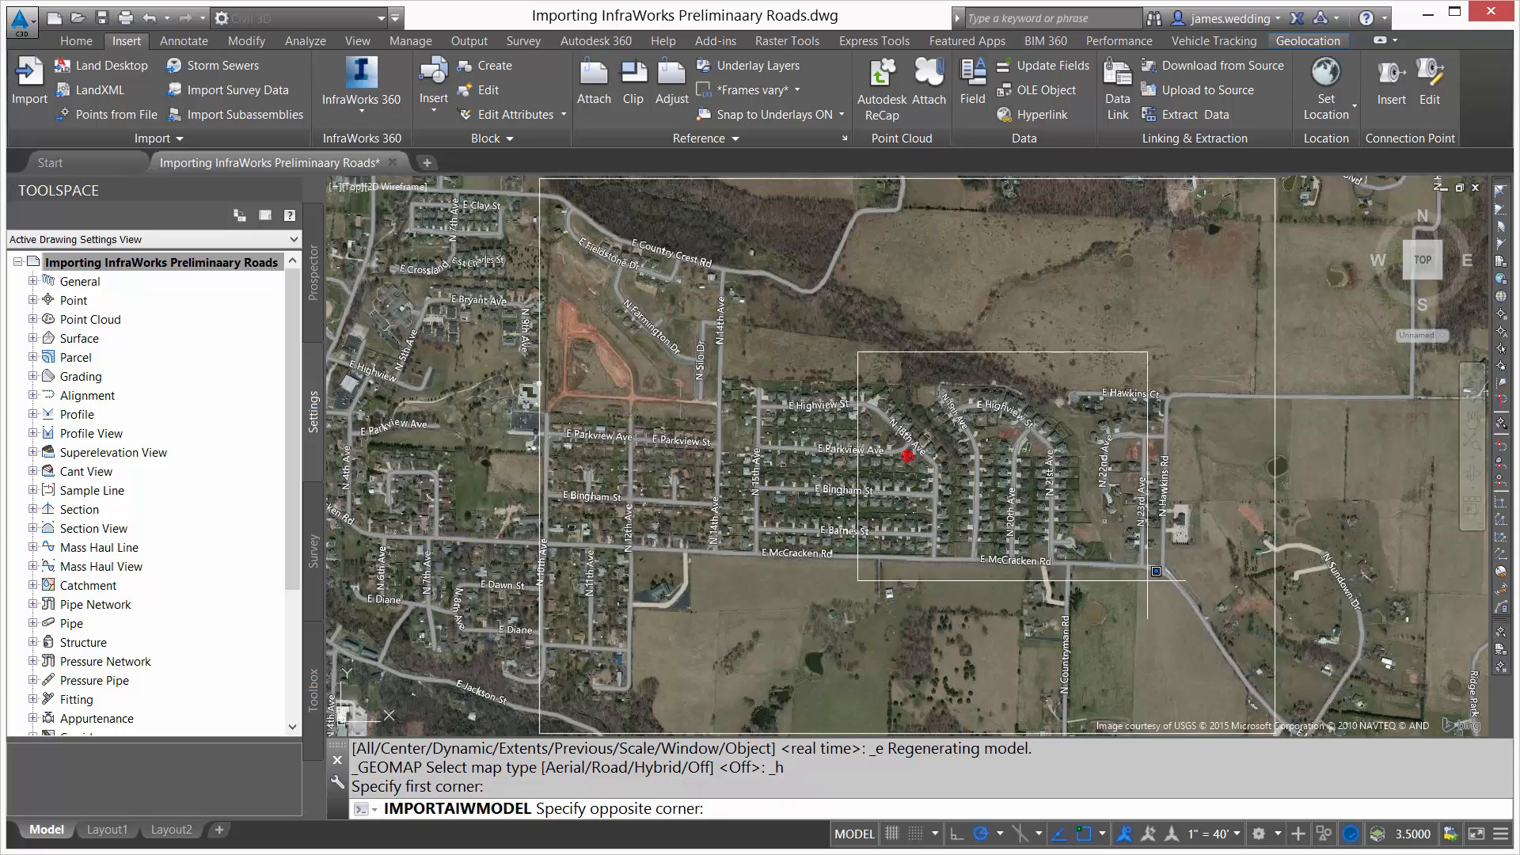
left_click(1172, 590)
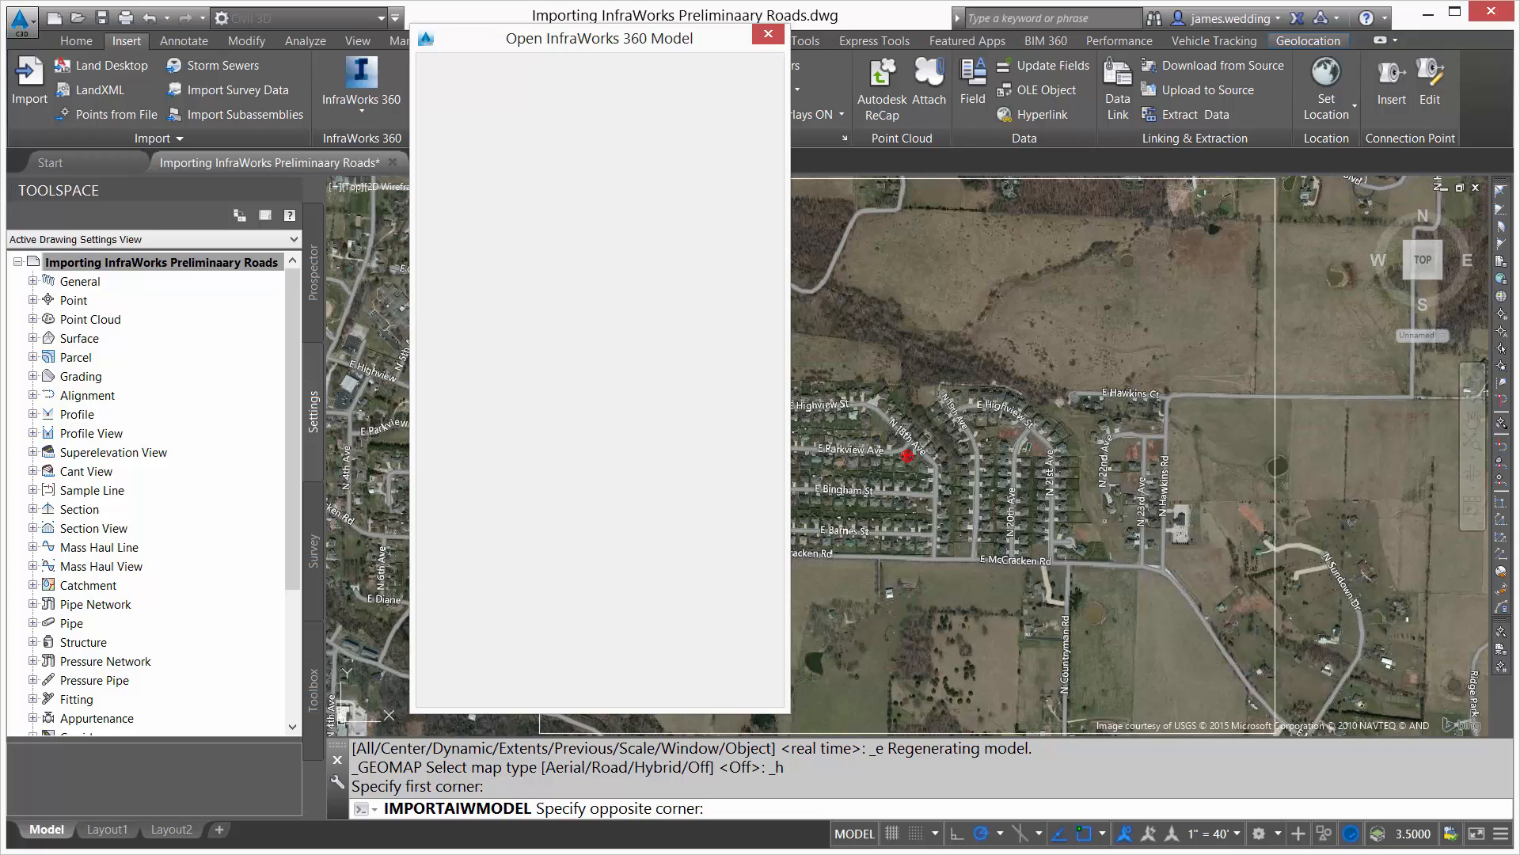
left_click(592, 682)
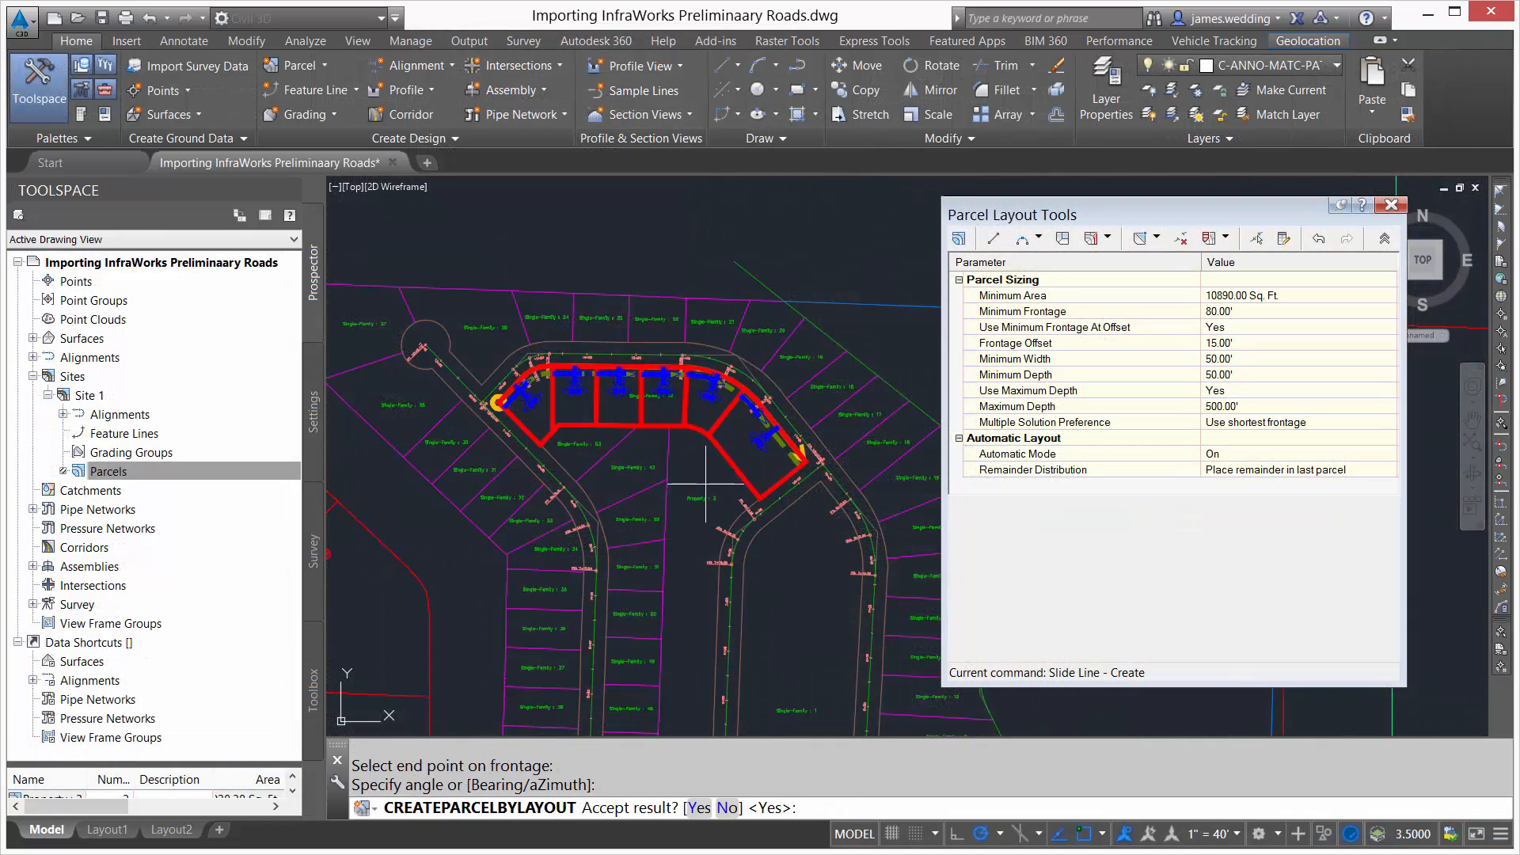
Set the parcel layout's remainder distribution to Redistribute remainder and accept the lots proposed along the curved frontage
scroll(748, 448, "up", 2)
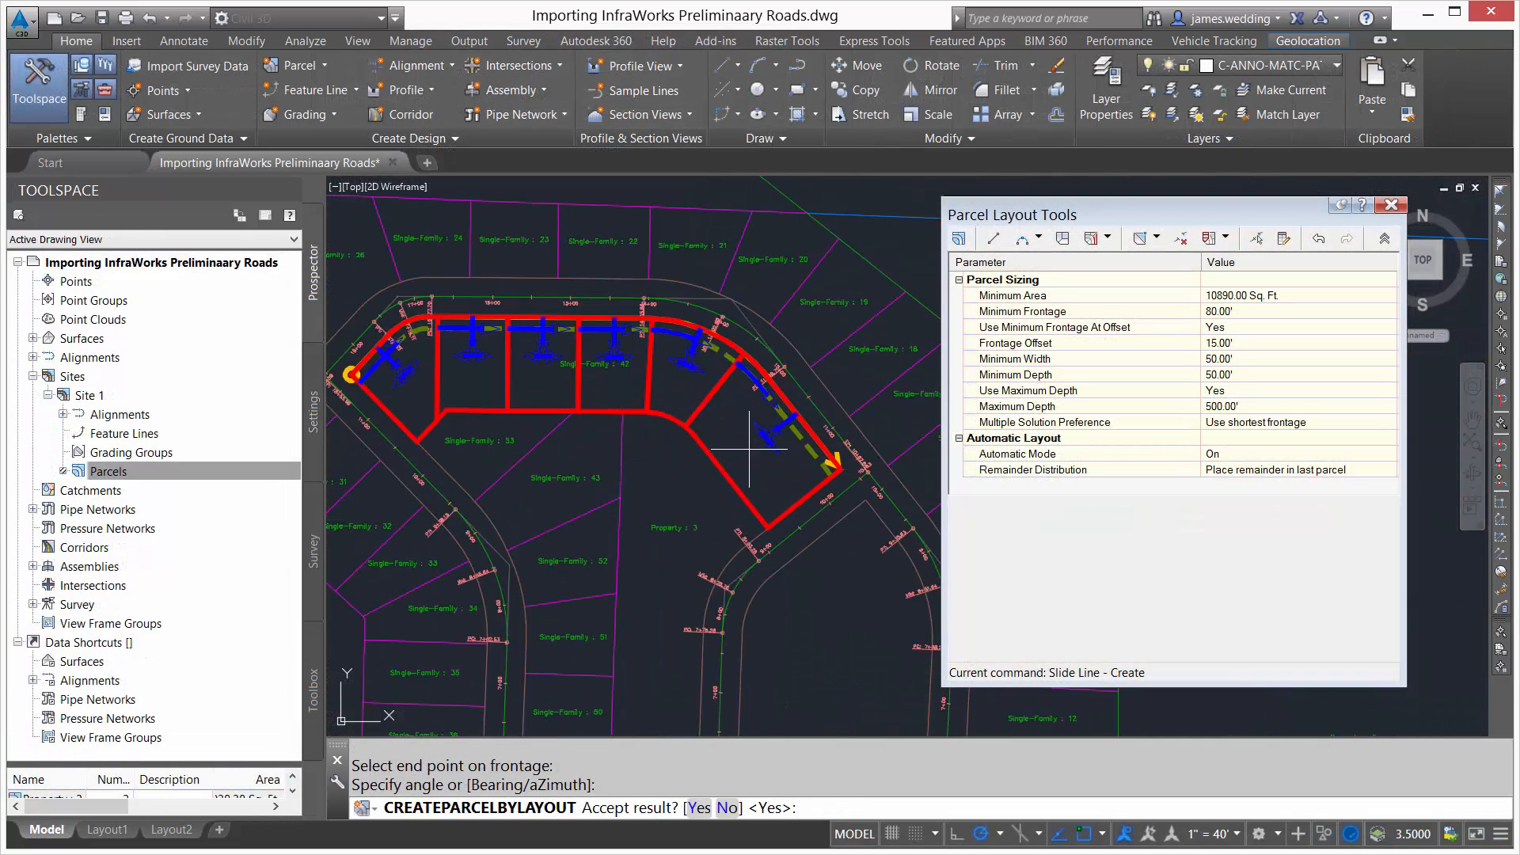
left_click(1282, 471)
left_click(1241, 471)
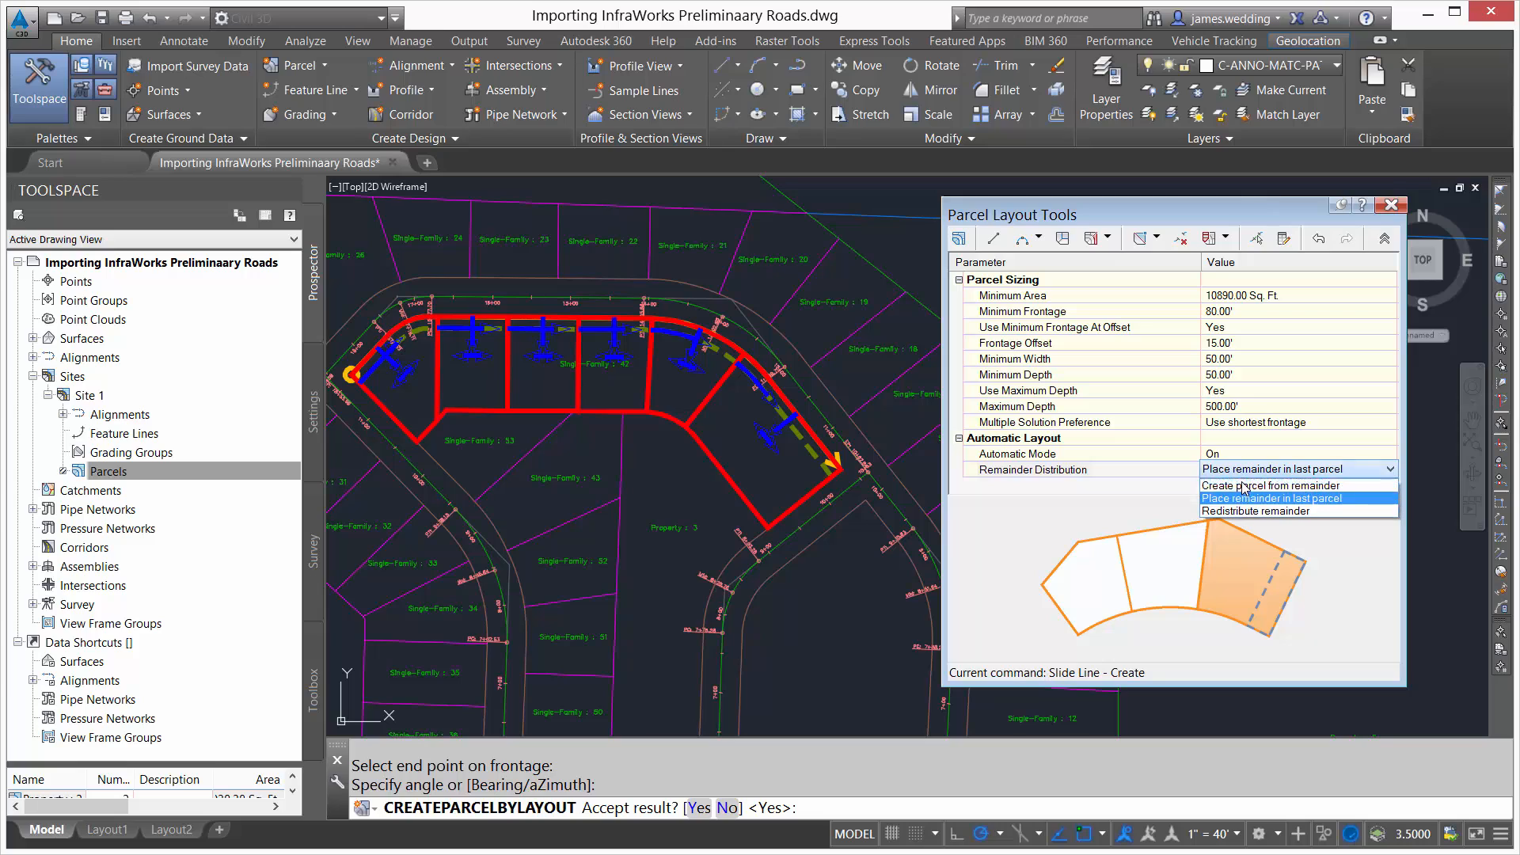
left_click(1245, 512)
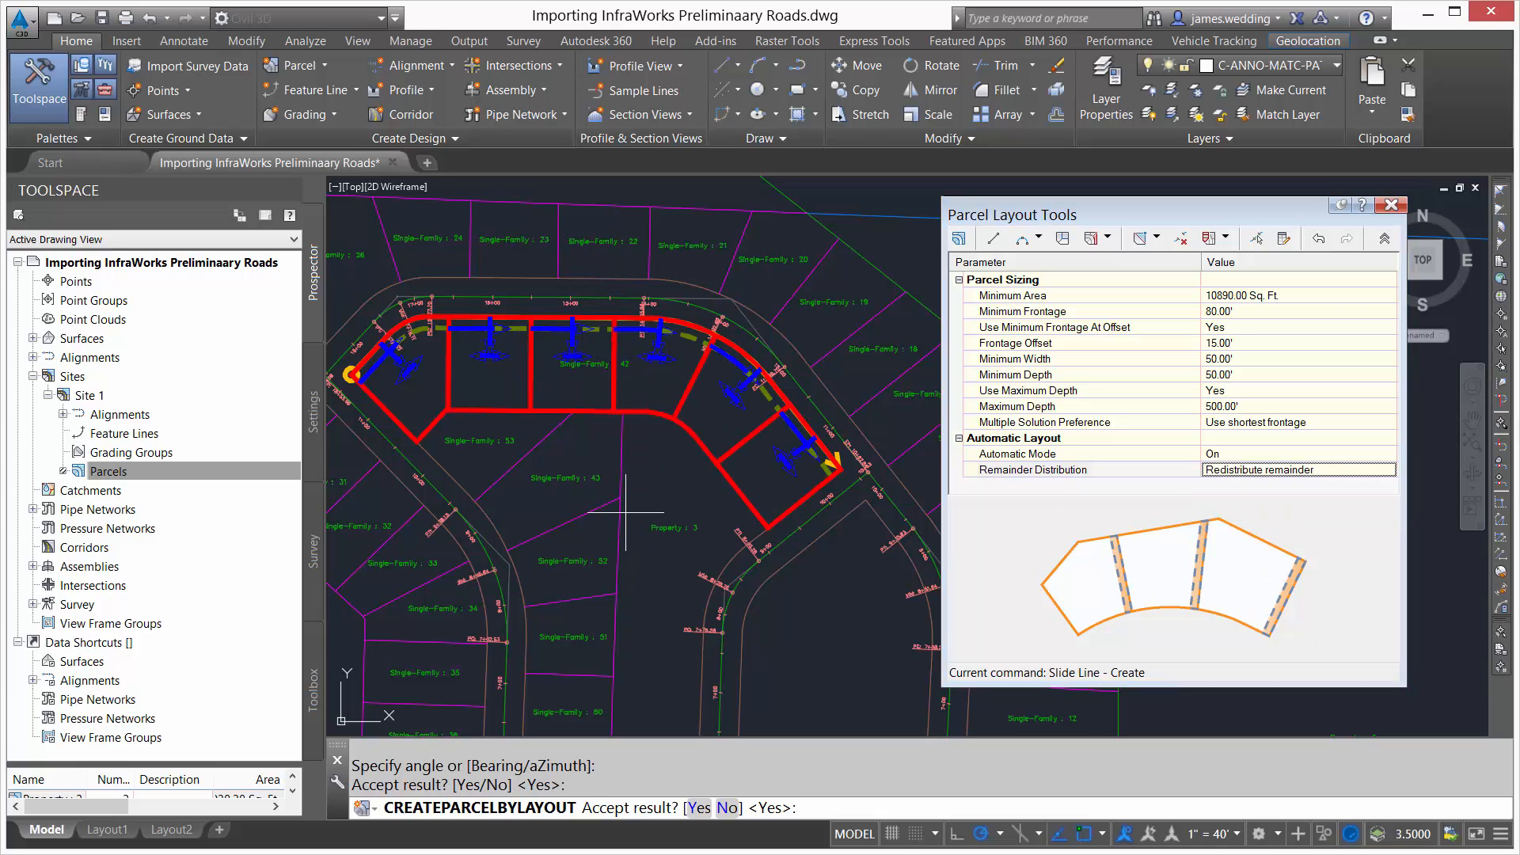
type("y")
key("Return")
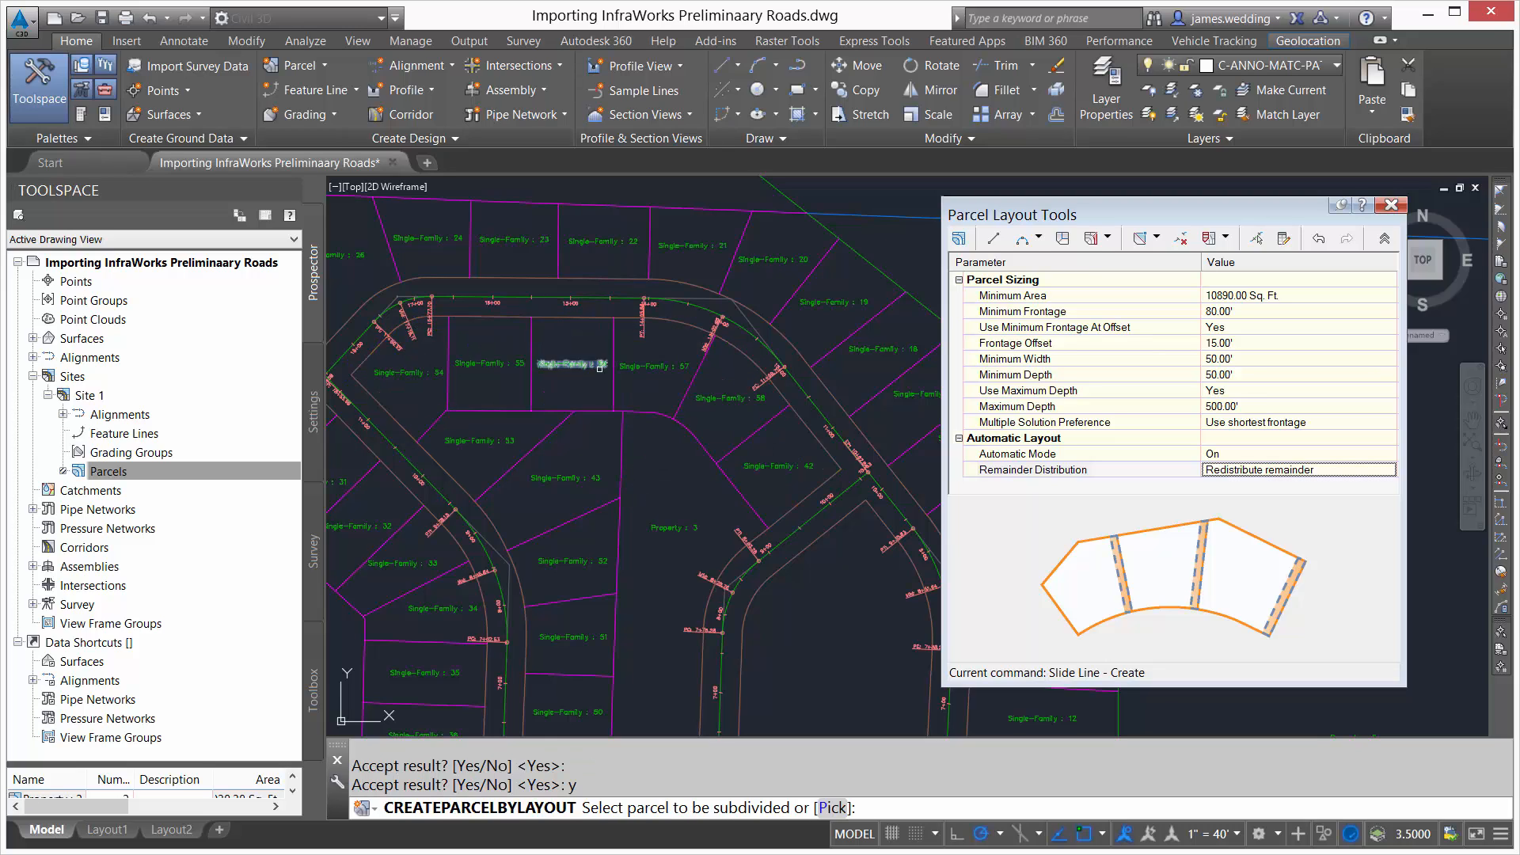
scroll(620, 443, "down", 2)
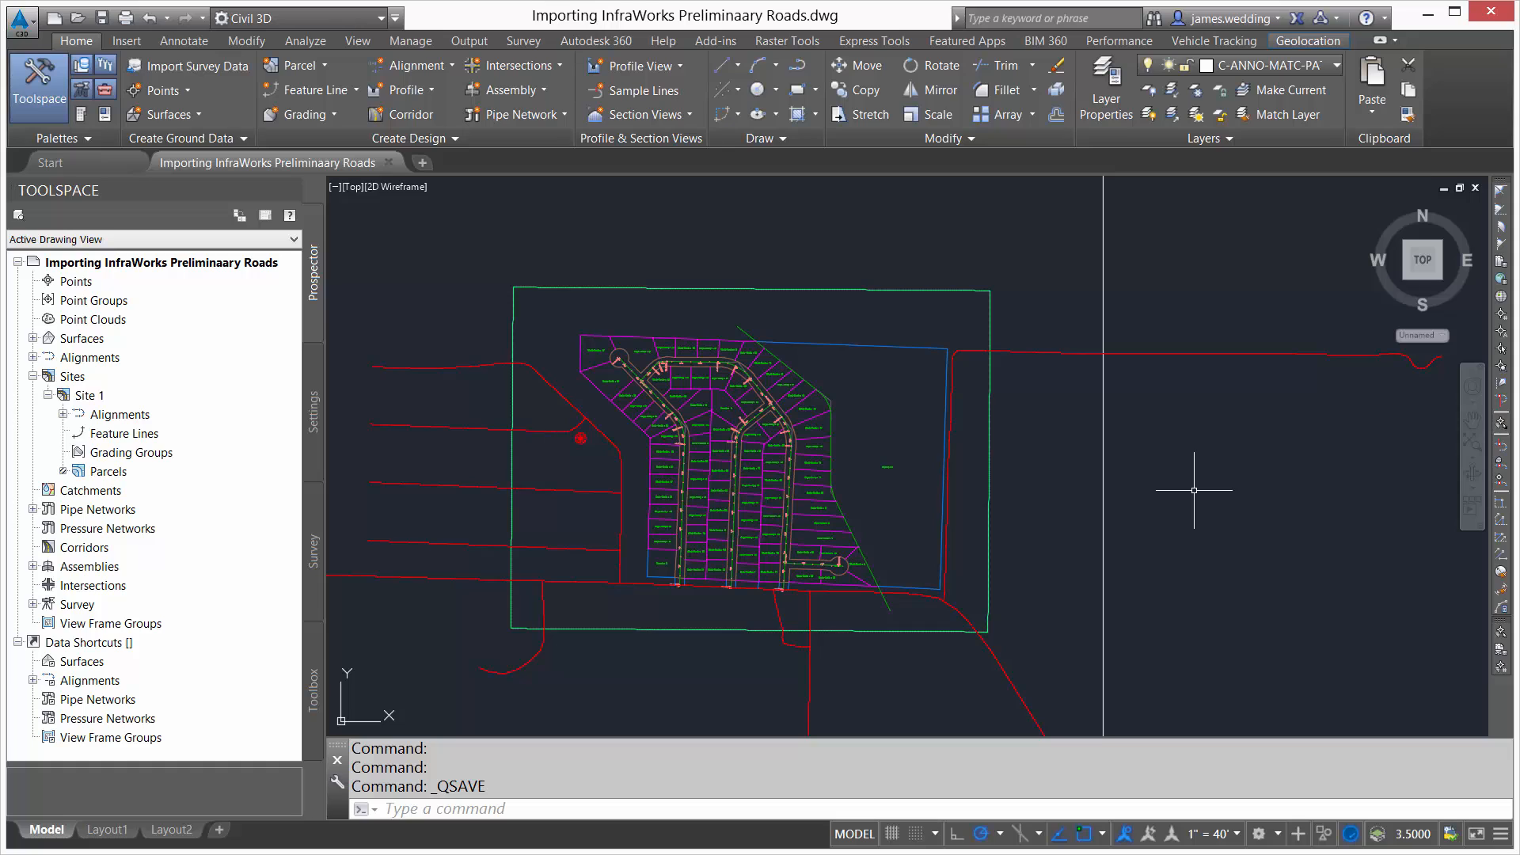
Start exporting the Civil objects to SDF and choose the Preliminary Road Layout folder inside InfraWorks 360 Nurture Content as the destination
middle_click_drag(954, 494, 892, 479)
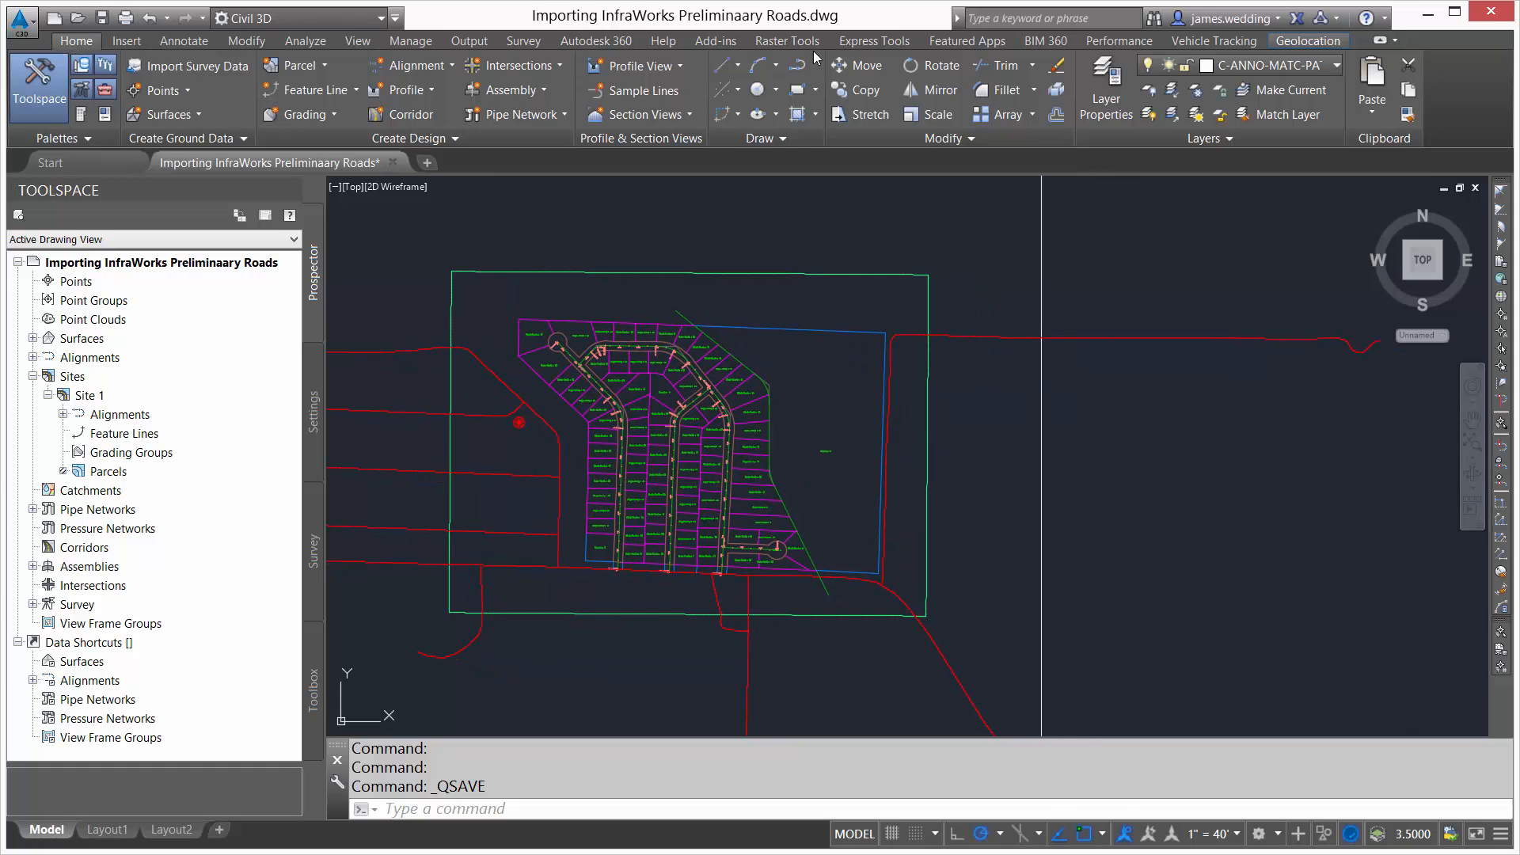
left_click(469, 41)
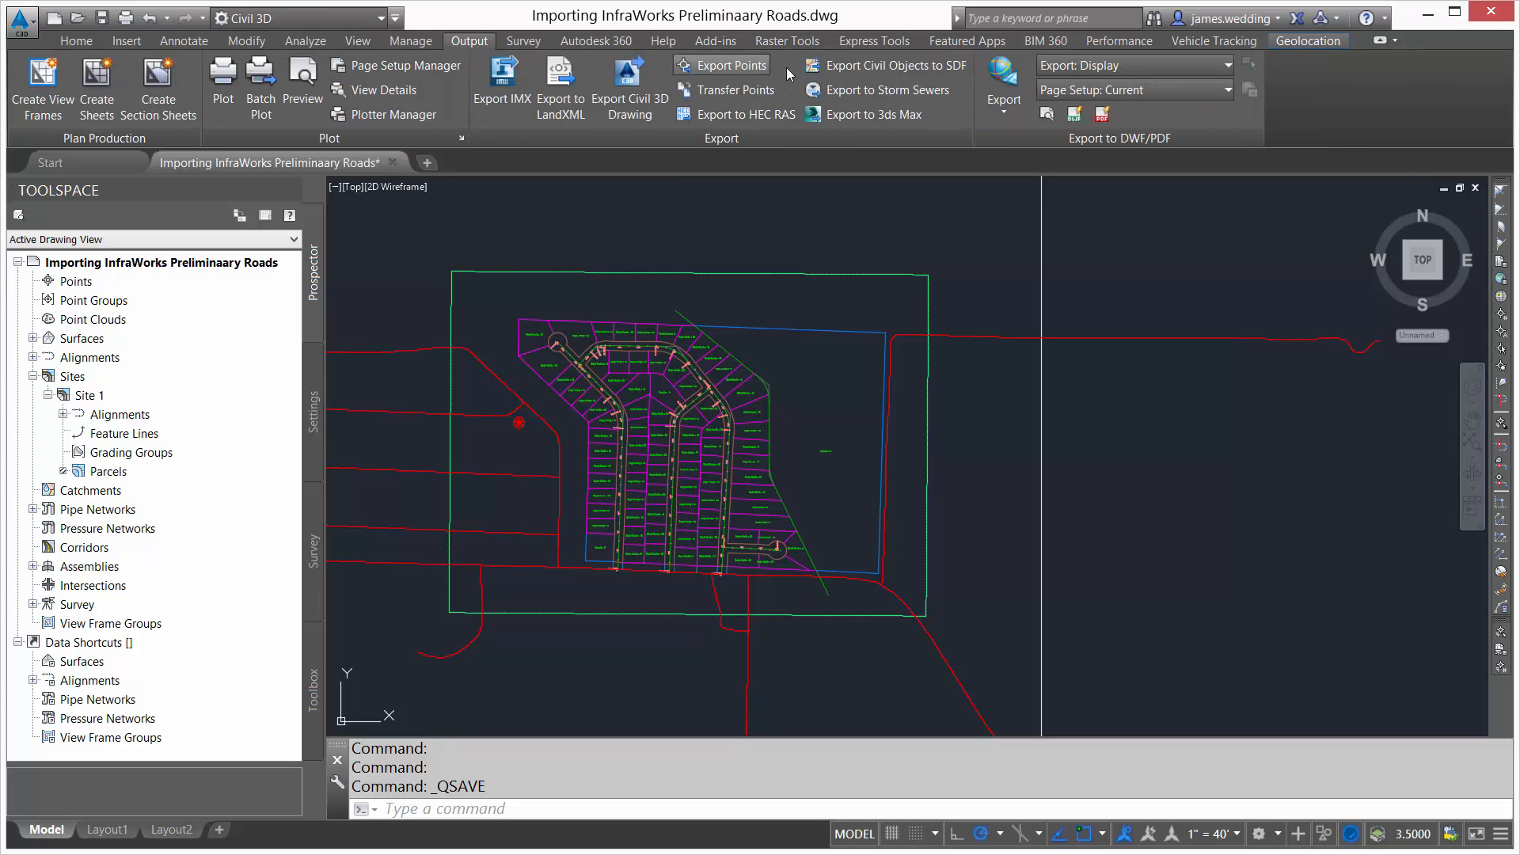
left_click(858, 68)
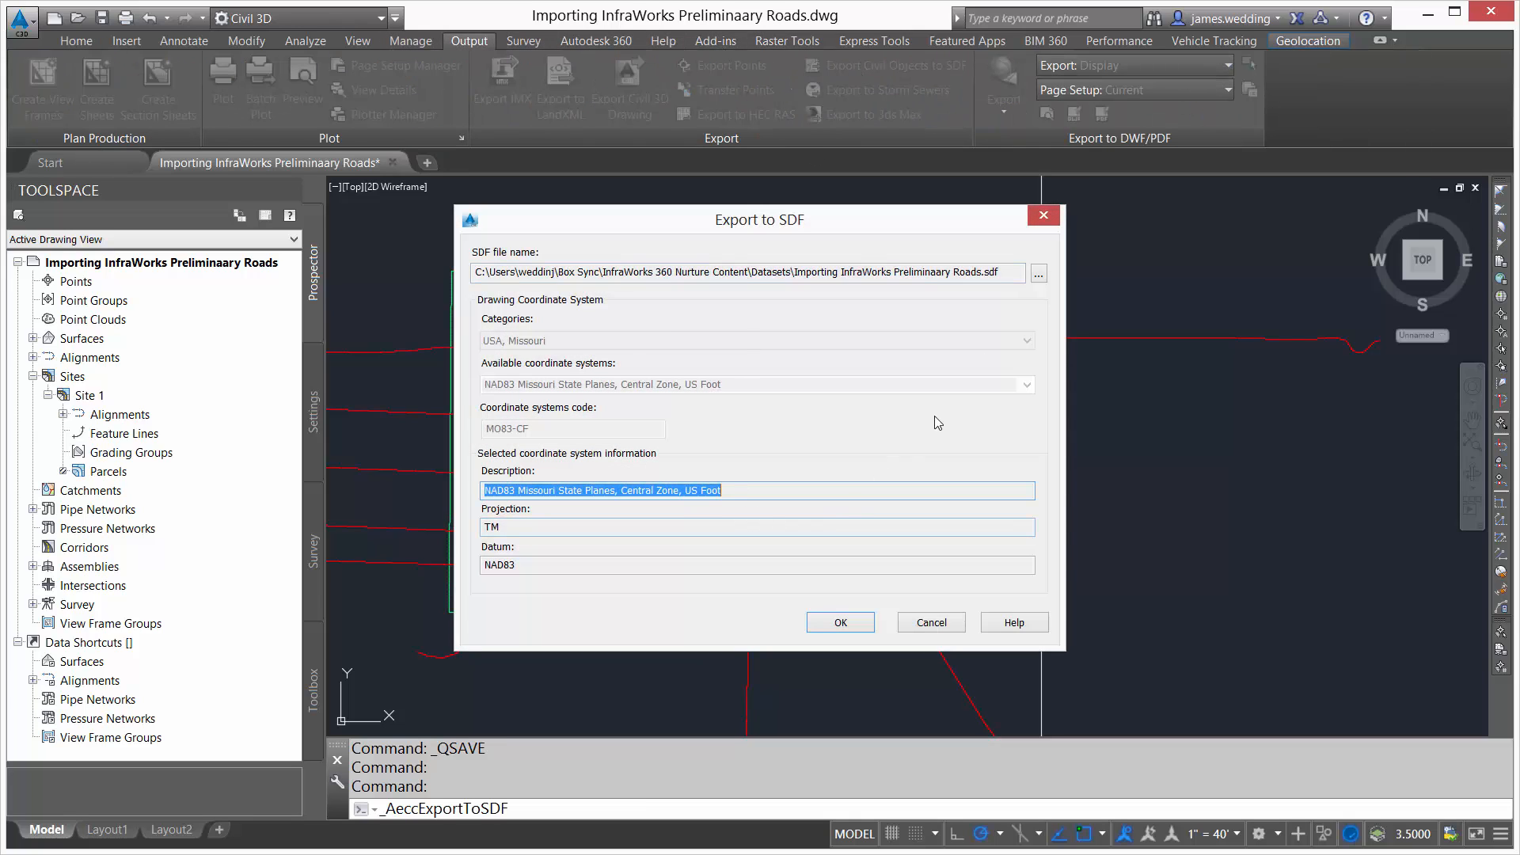
left_click(1038, 274)
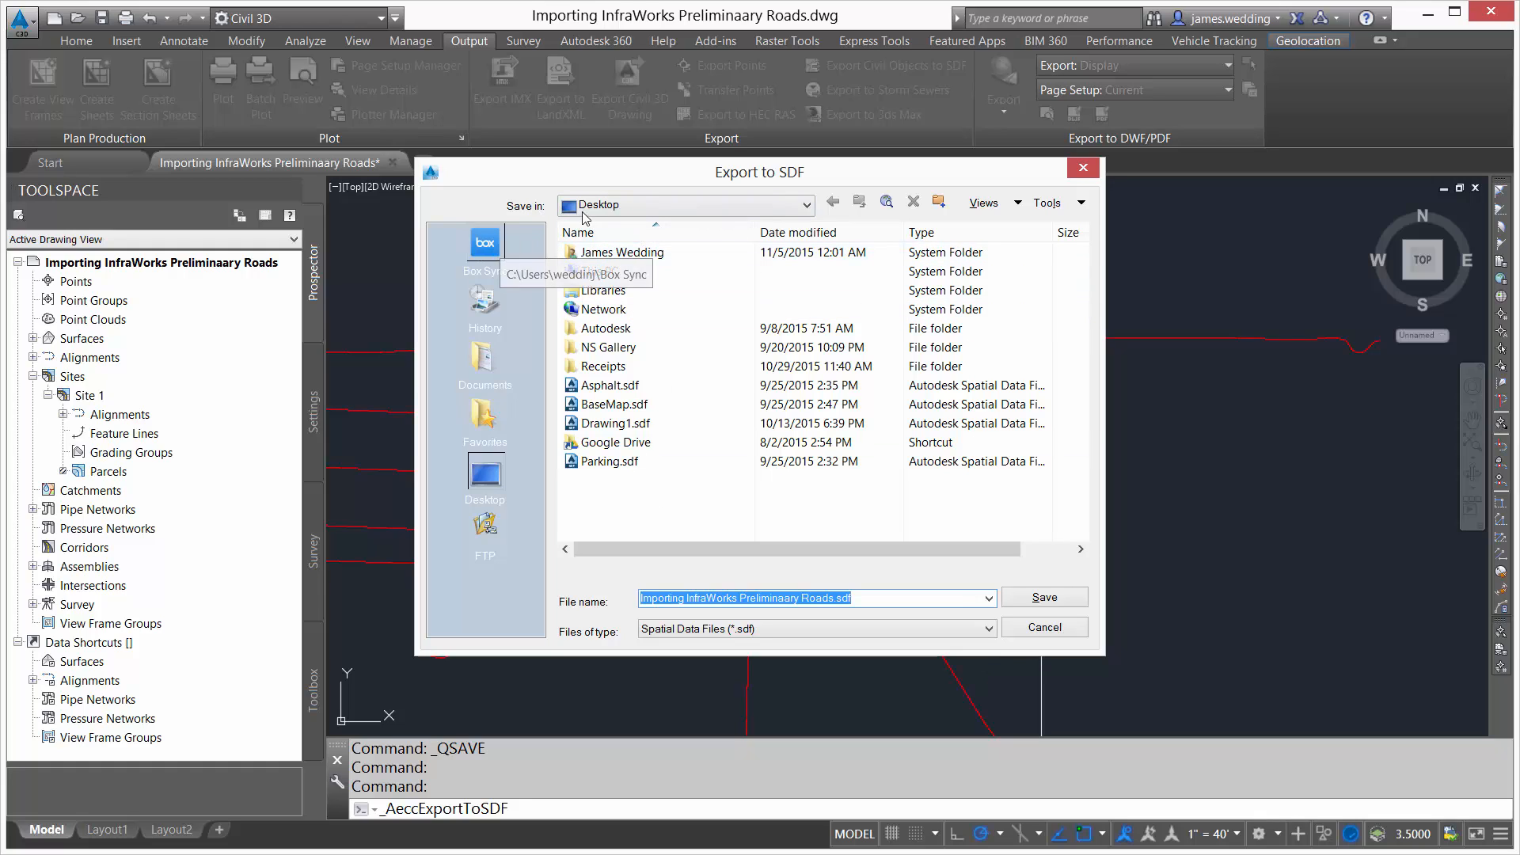
left_click(620, 204)
left_click(626, 205)
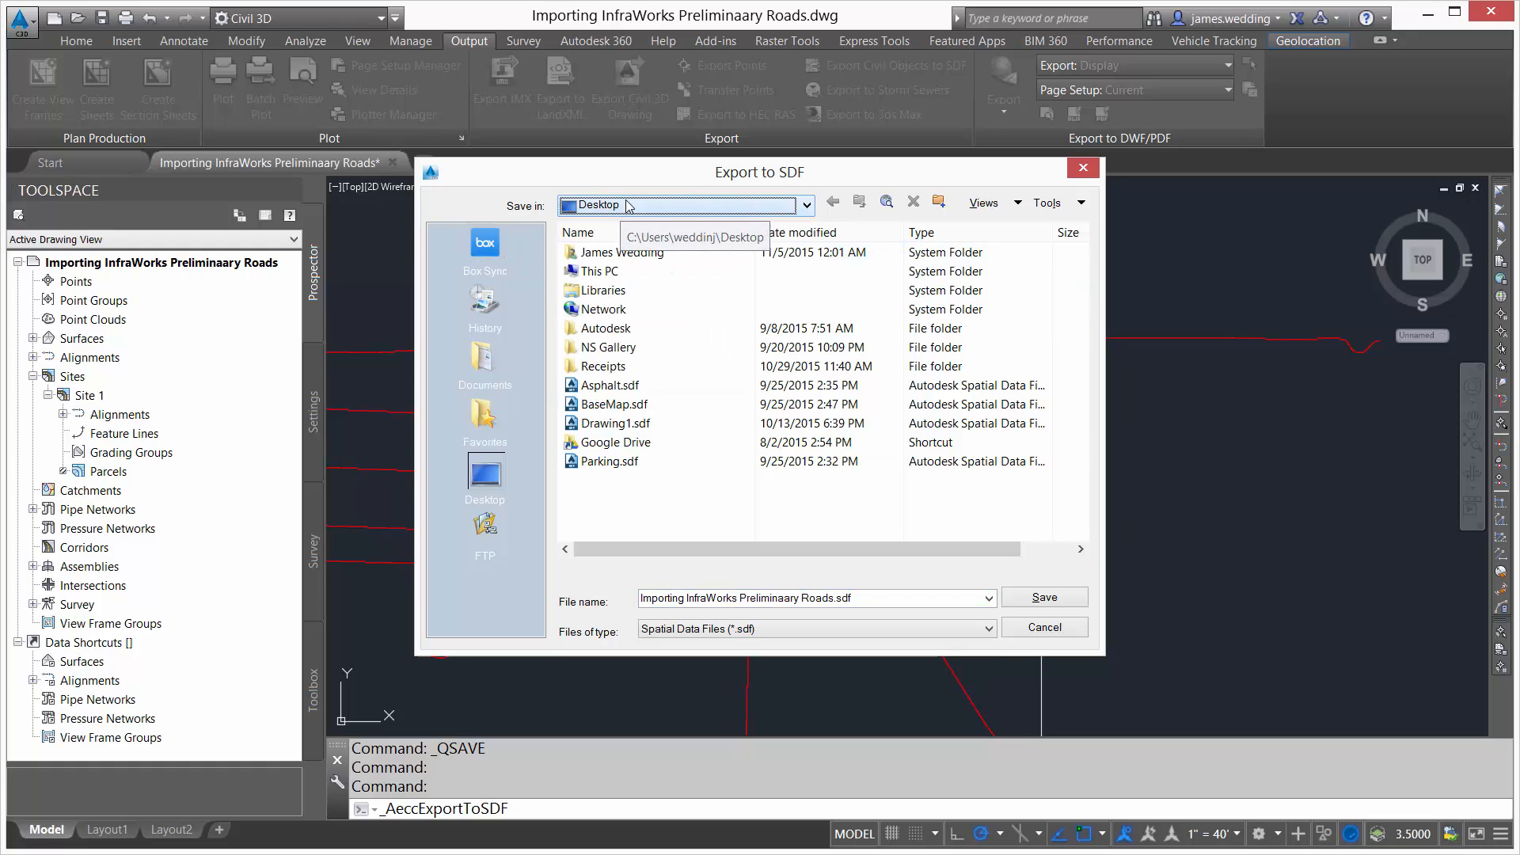
left_click(628, 205)
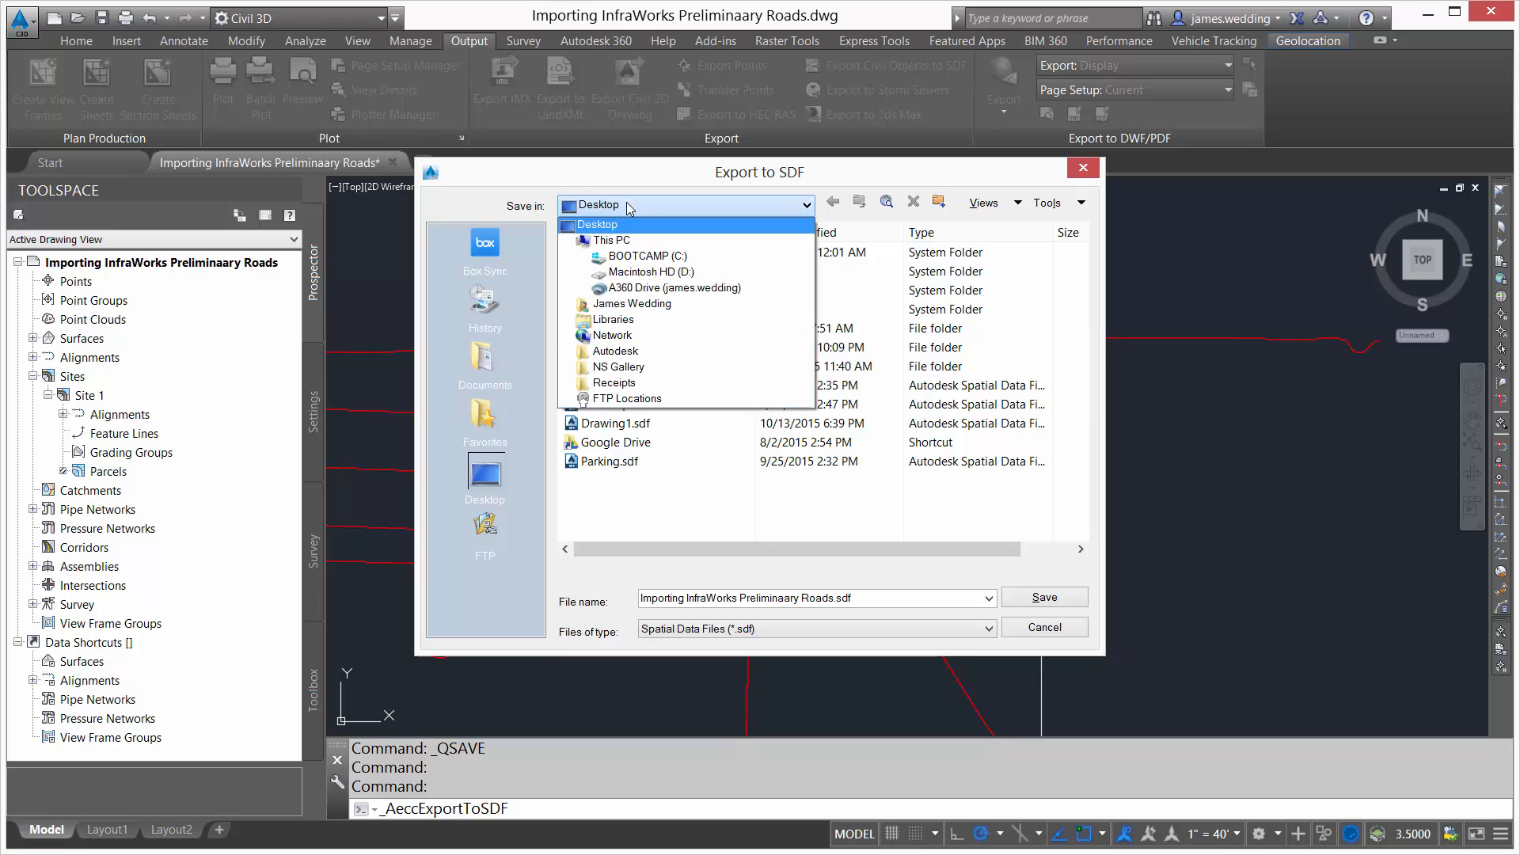
left_click(648, 256)
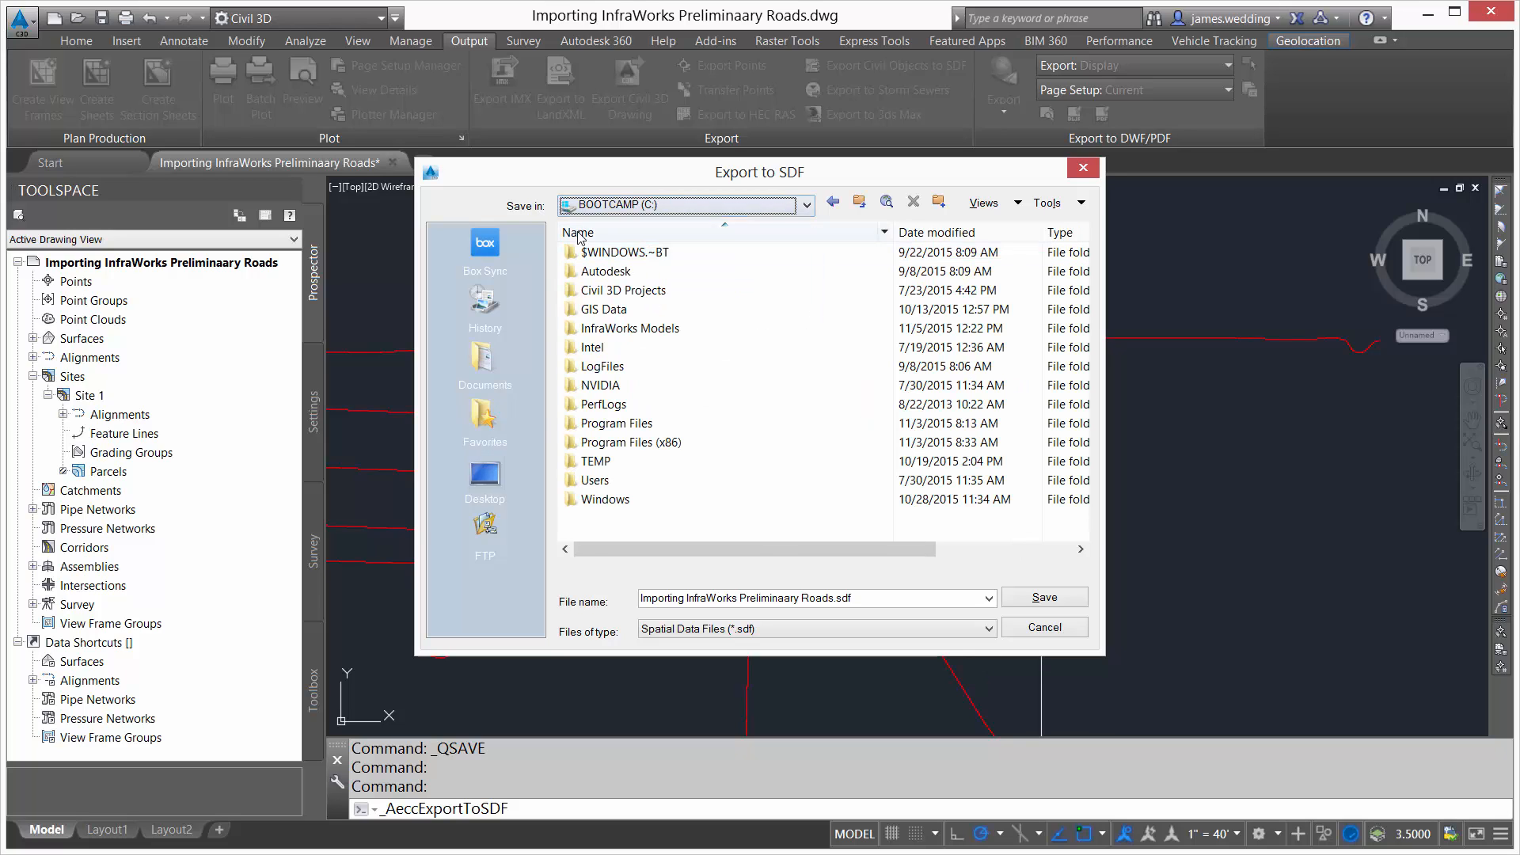
left_click(485, 245)
double_click(663, 484)
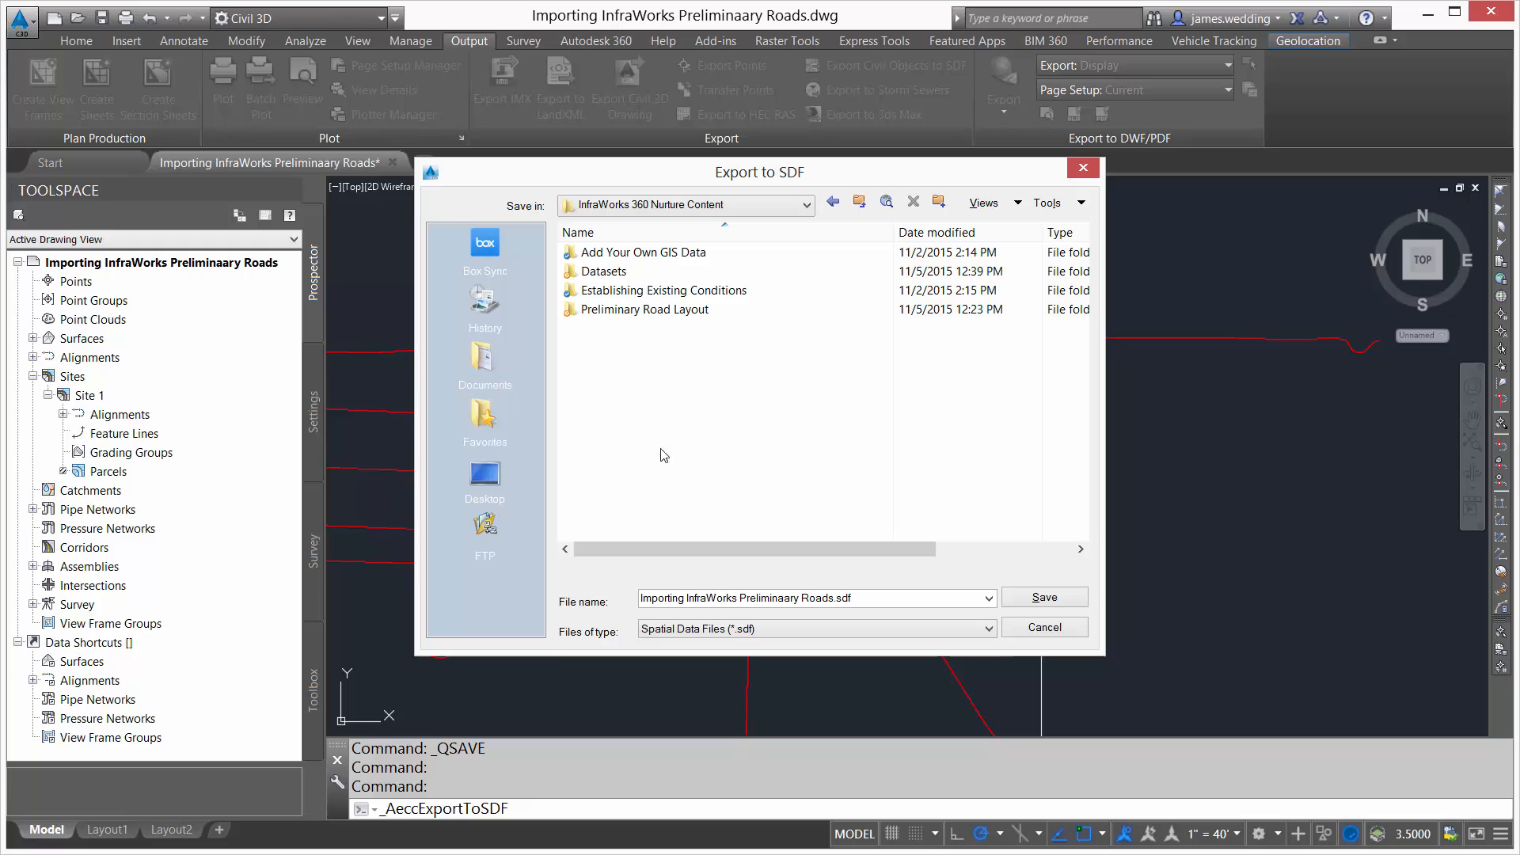
double_click(654, 311)
Export the drawing's parcels to an SDF file named Lots1, and quit Civil 3D while saving the drawing changes
left_click(900, 596)
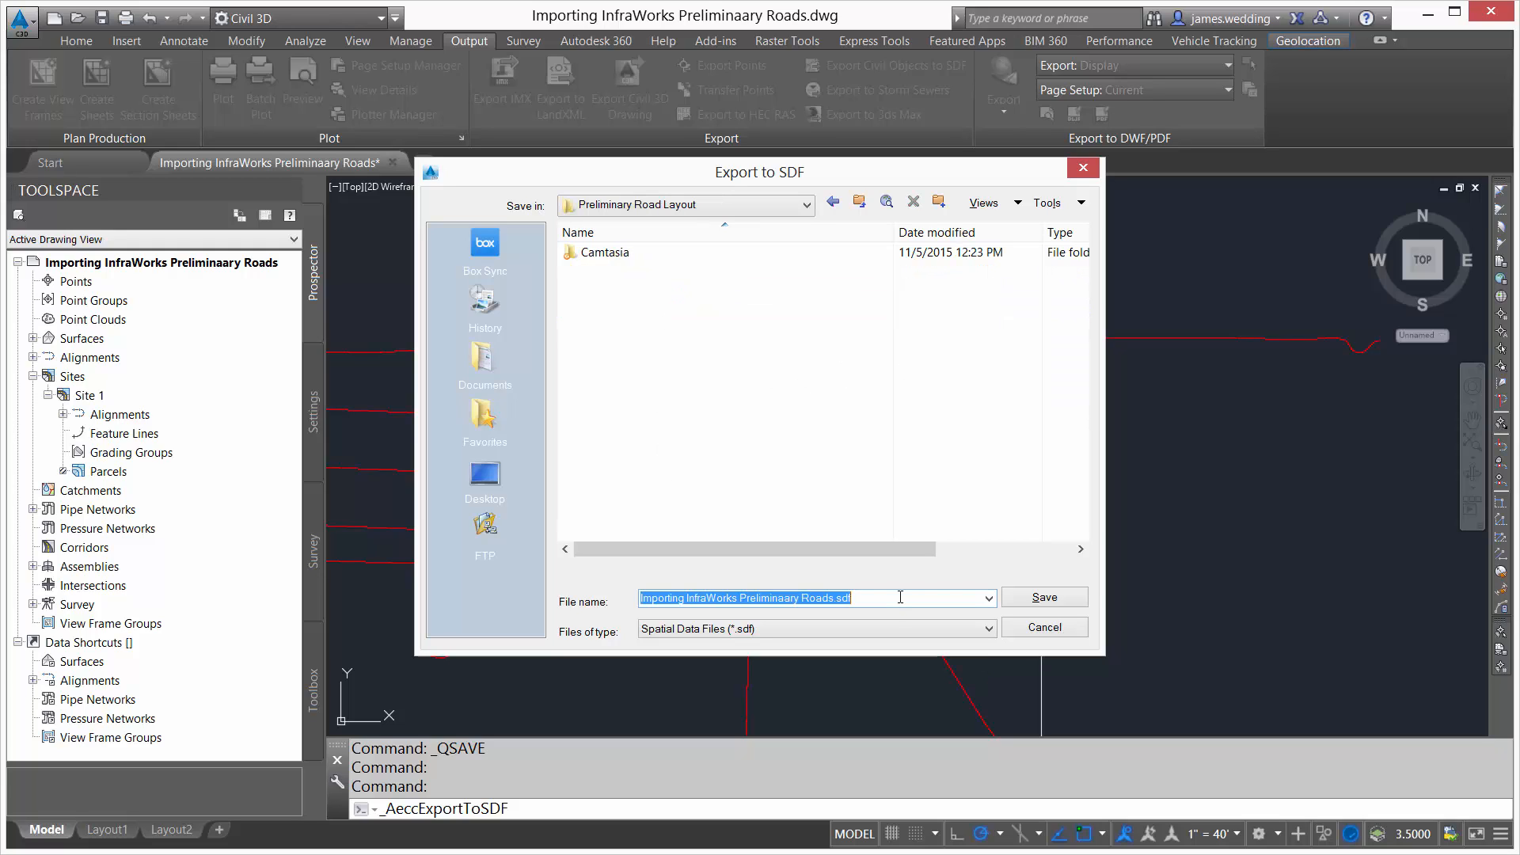
type("Lots1")
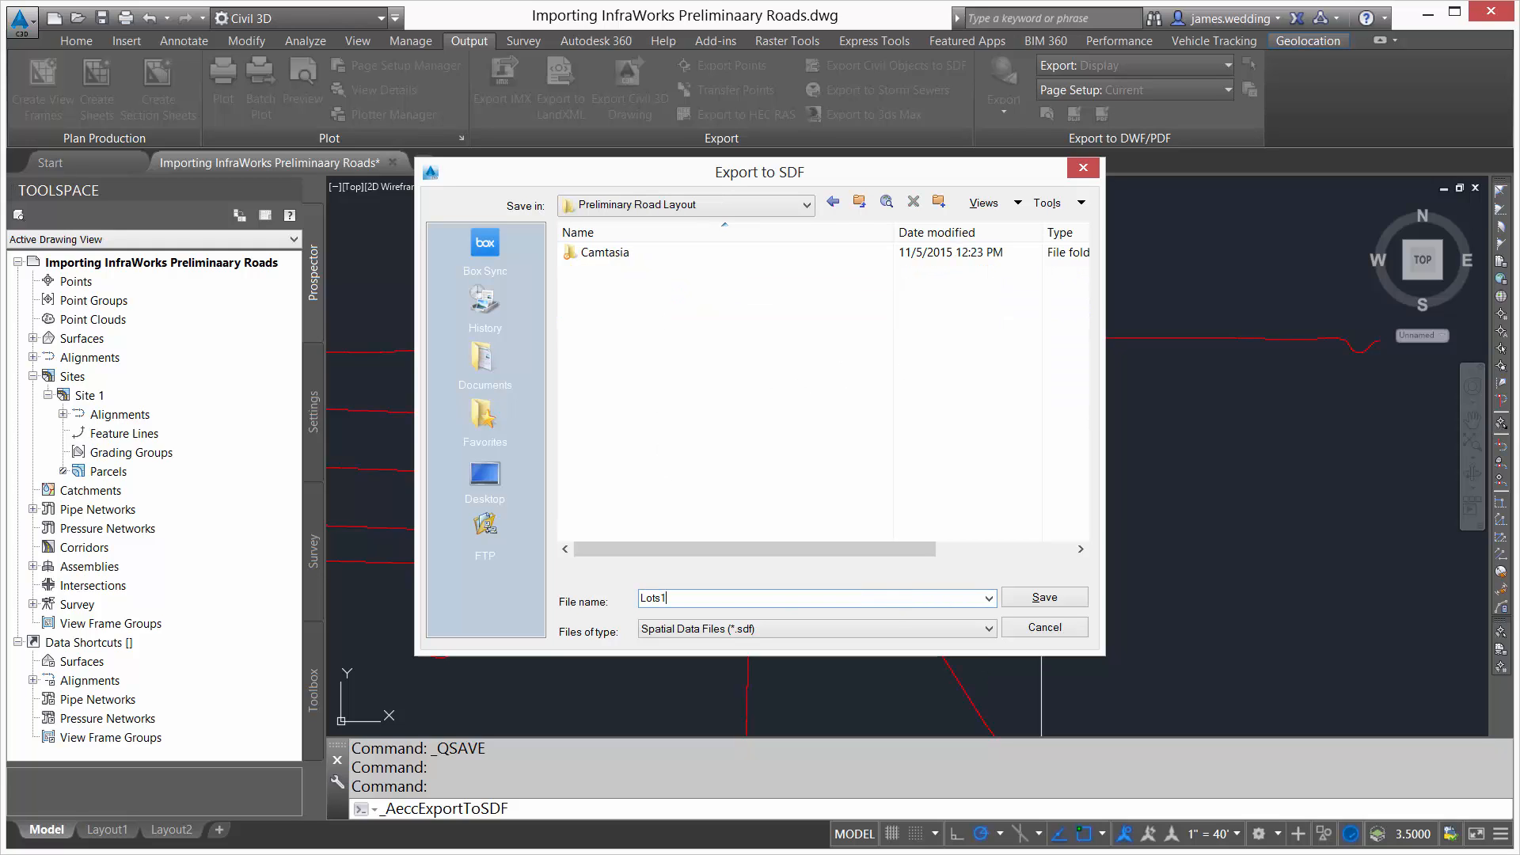
left_click(1043, 599)
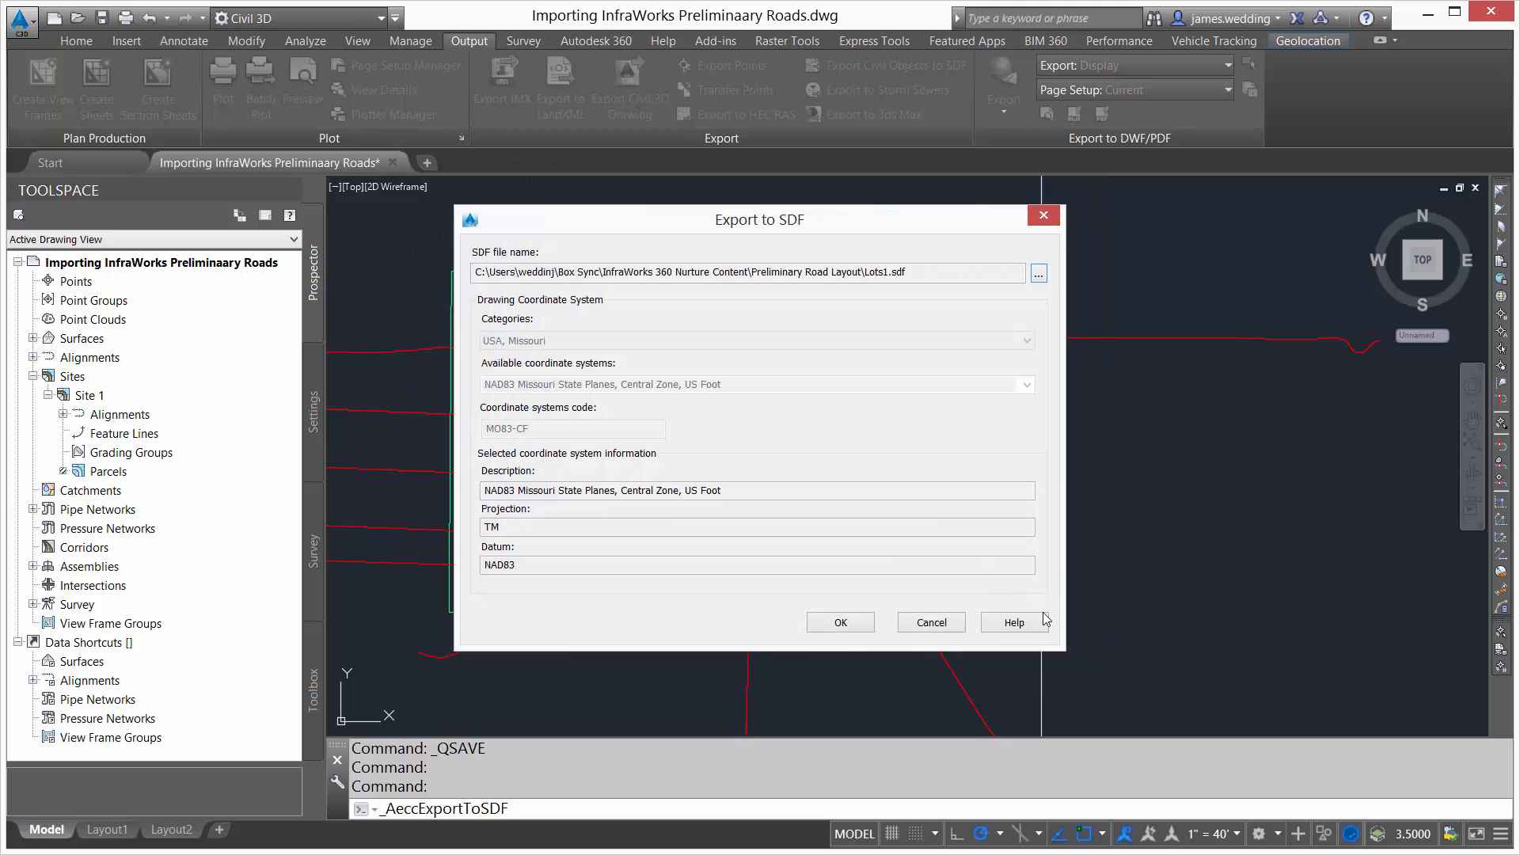
left_click(839, 623)
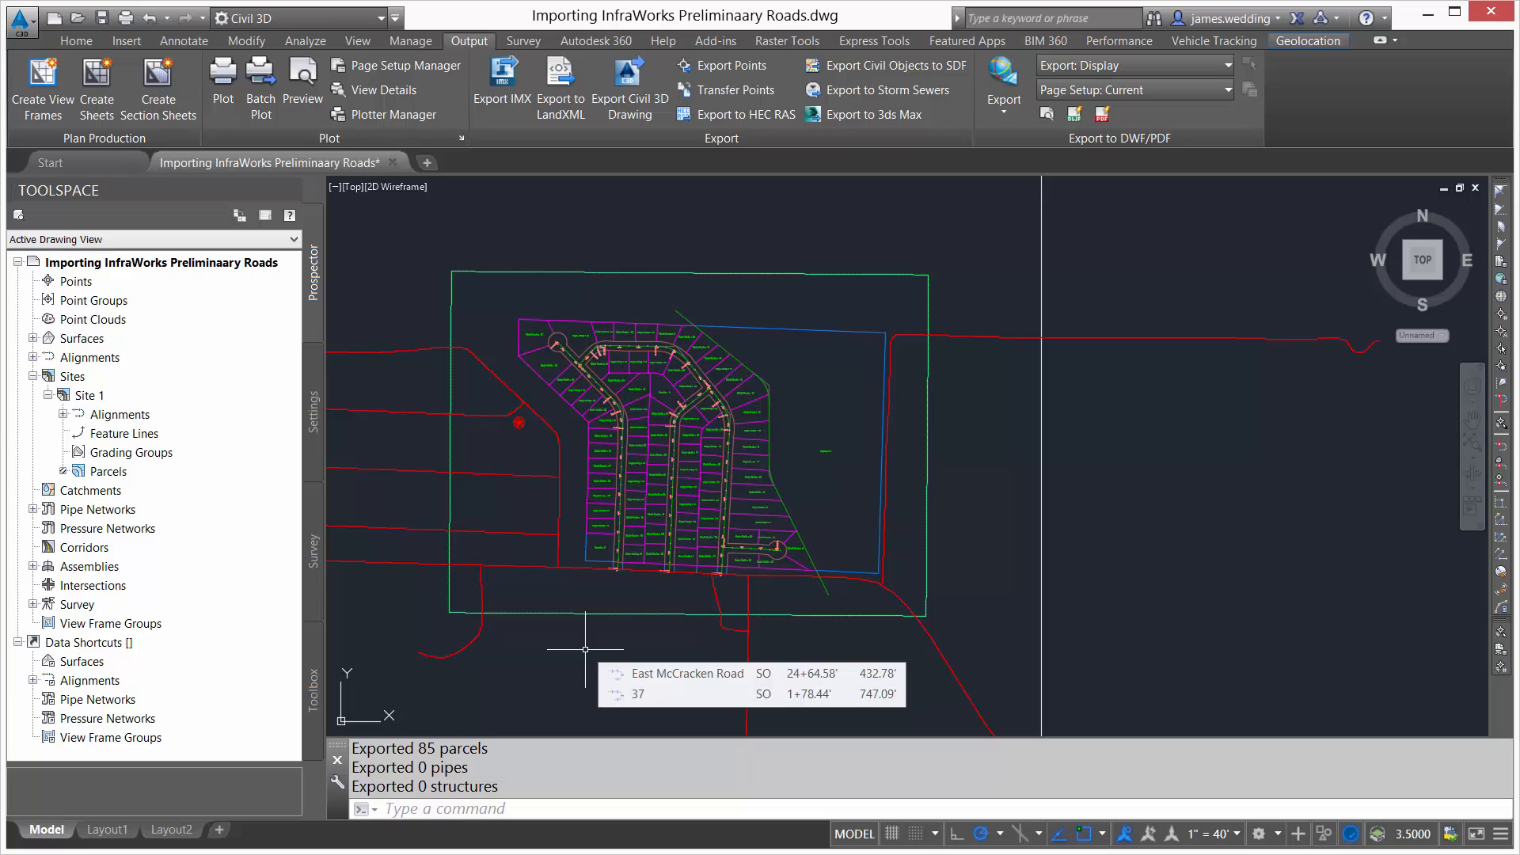
left_click(1491, 11)
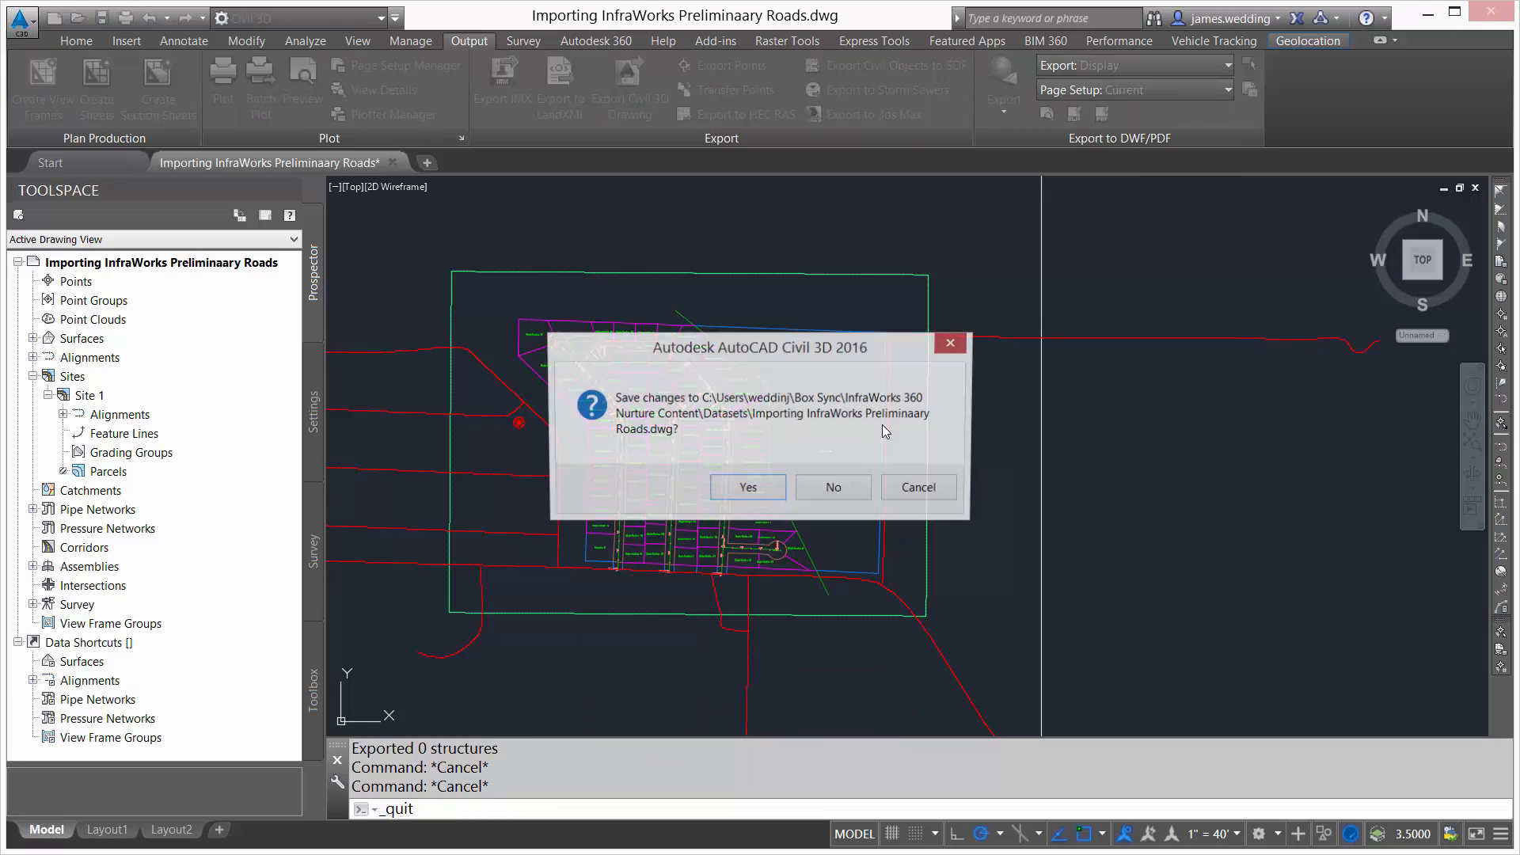
left_click(763, 489)
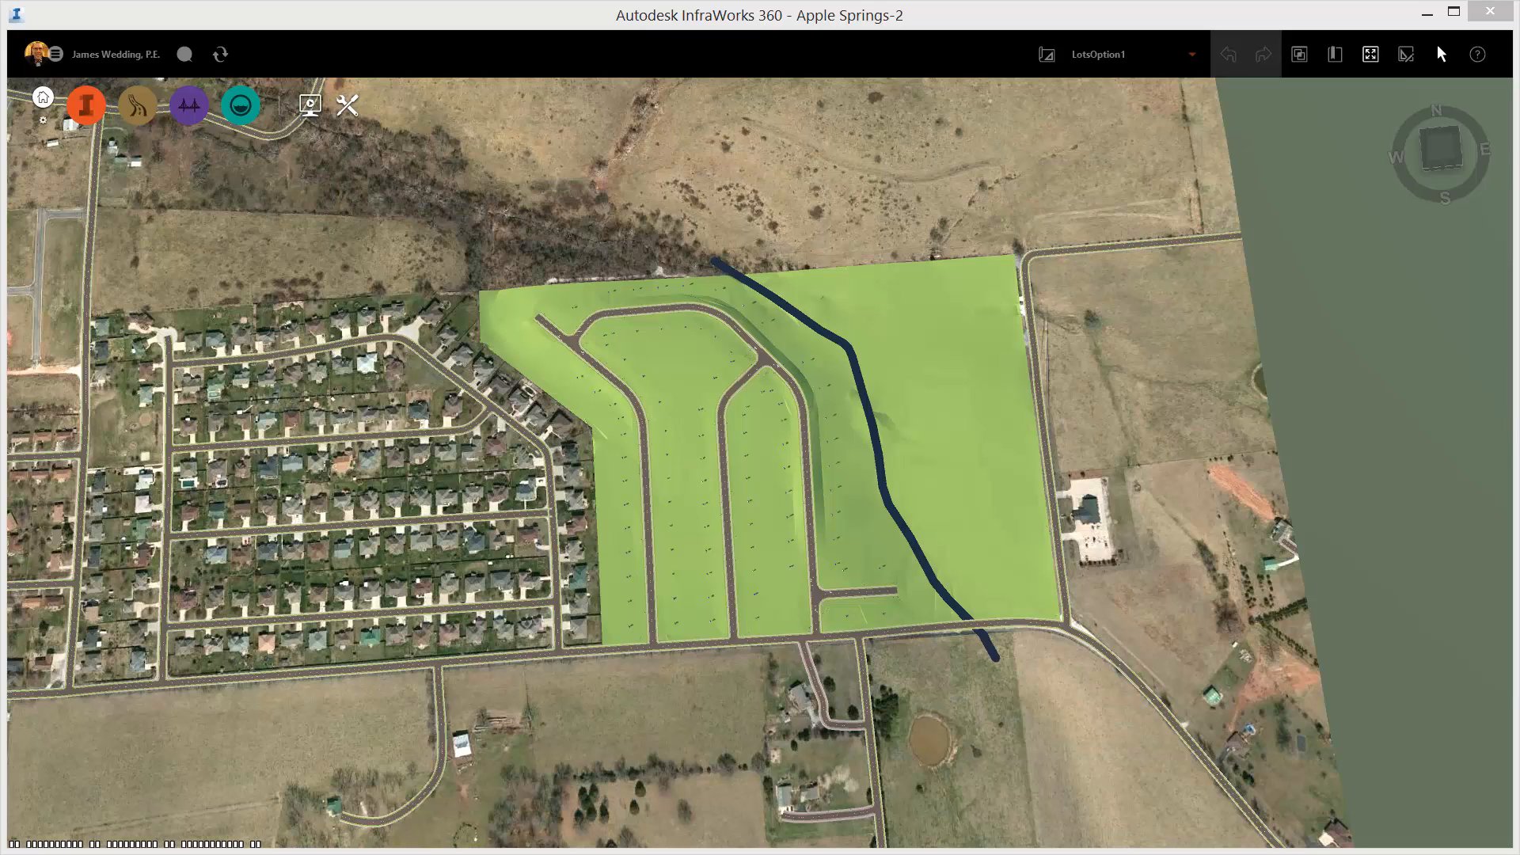
In InfraWorks 360, add Lots1.sdf from the Preliminary Road Layout folder to the model as a data source, keeping the default configuration
left_click_drag(1519, 261, 1327, 163)
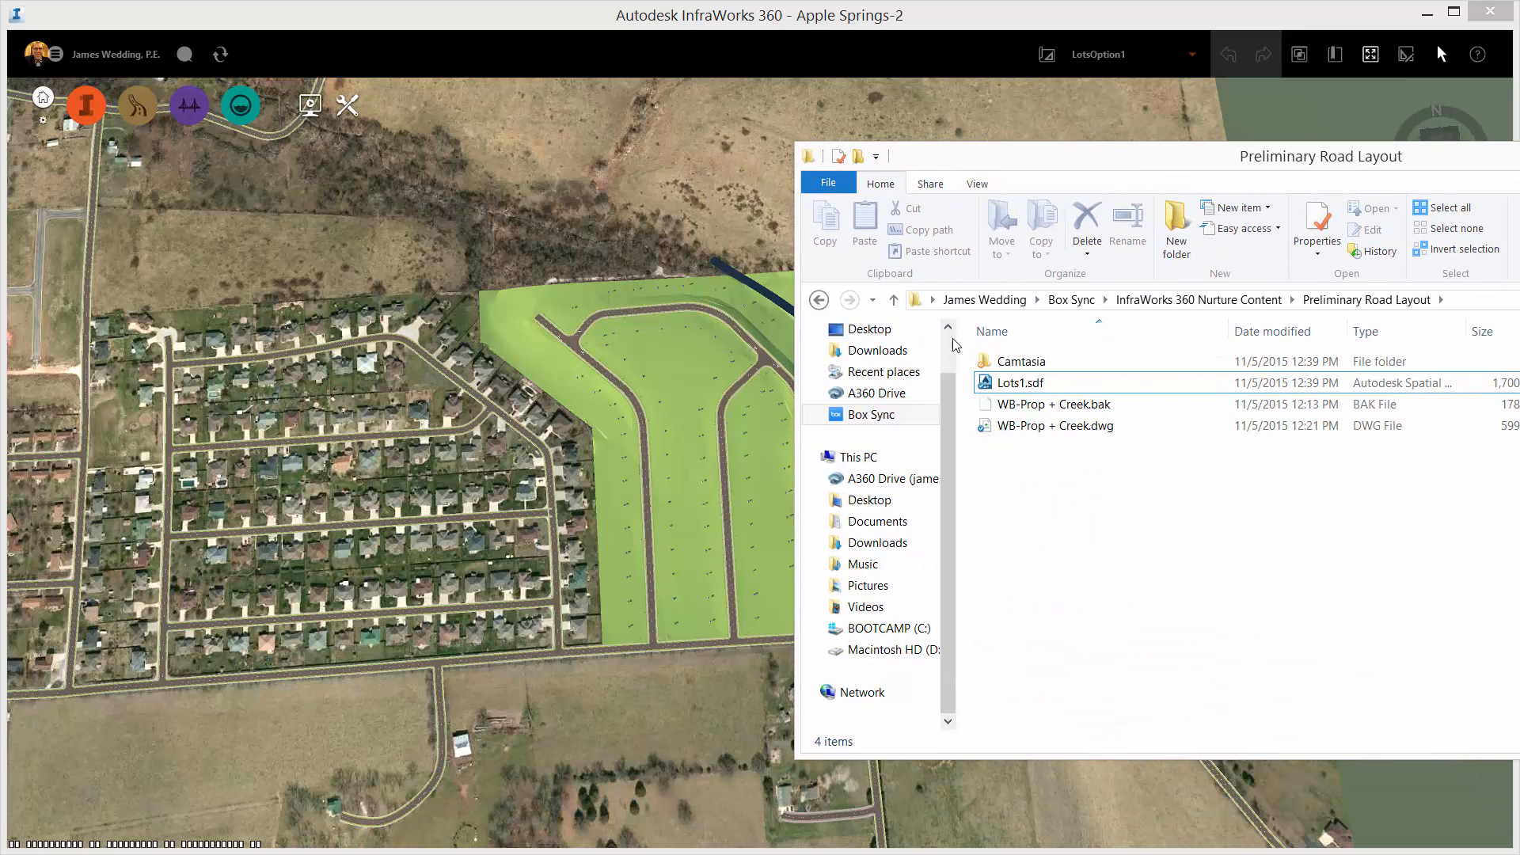
left_click_drag(1025, 396, 762, 384)
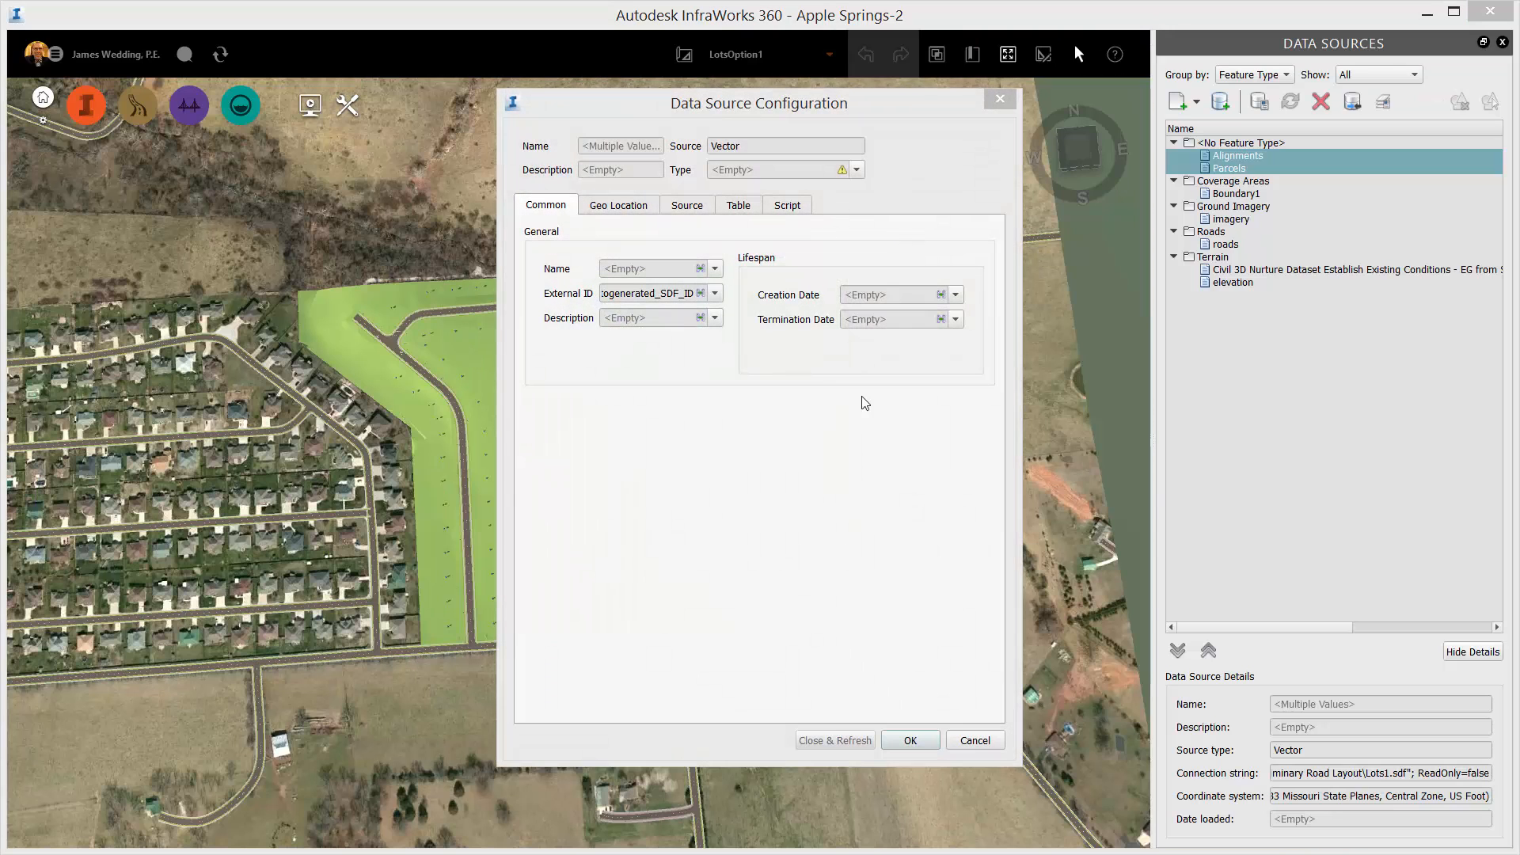
left_click(920, 746)
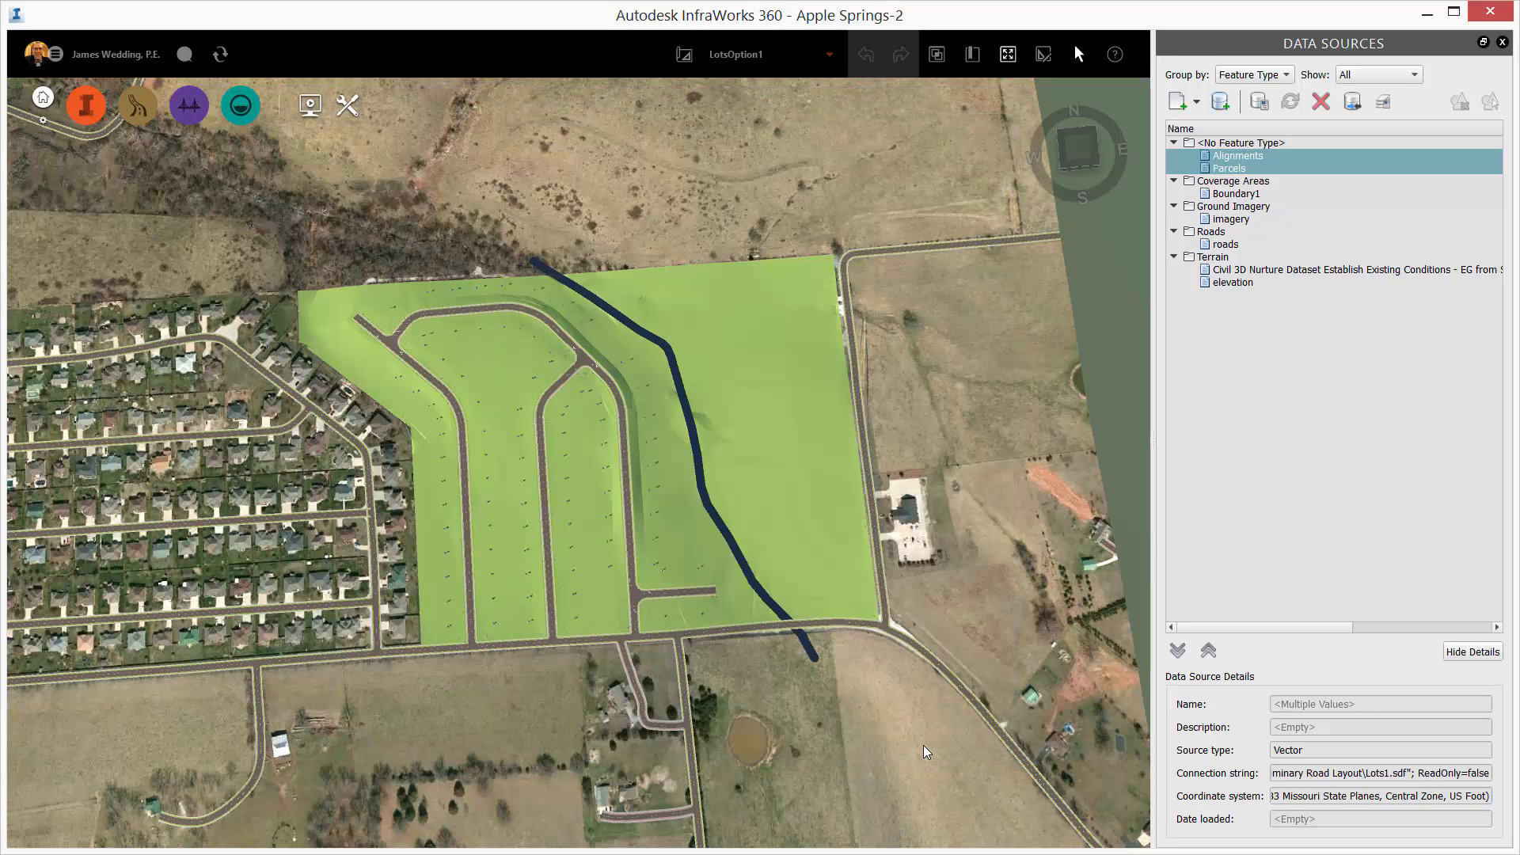
left_click(1205, 394)
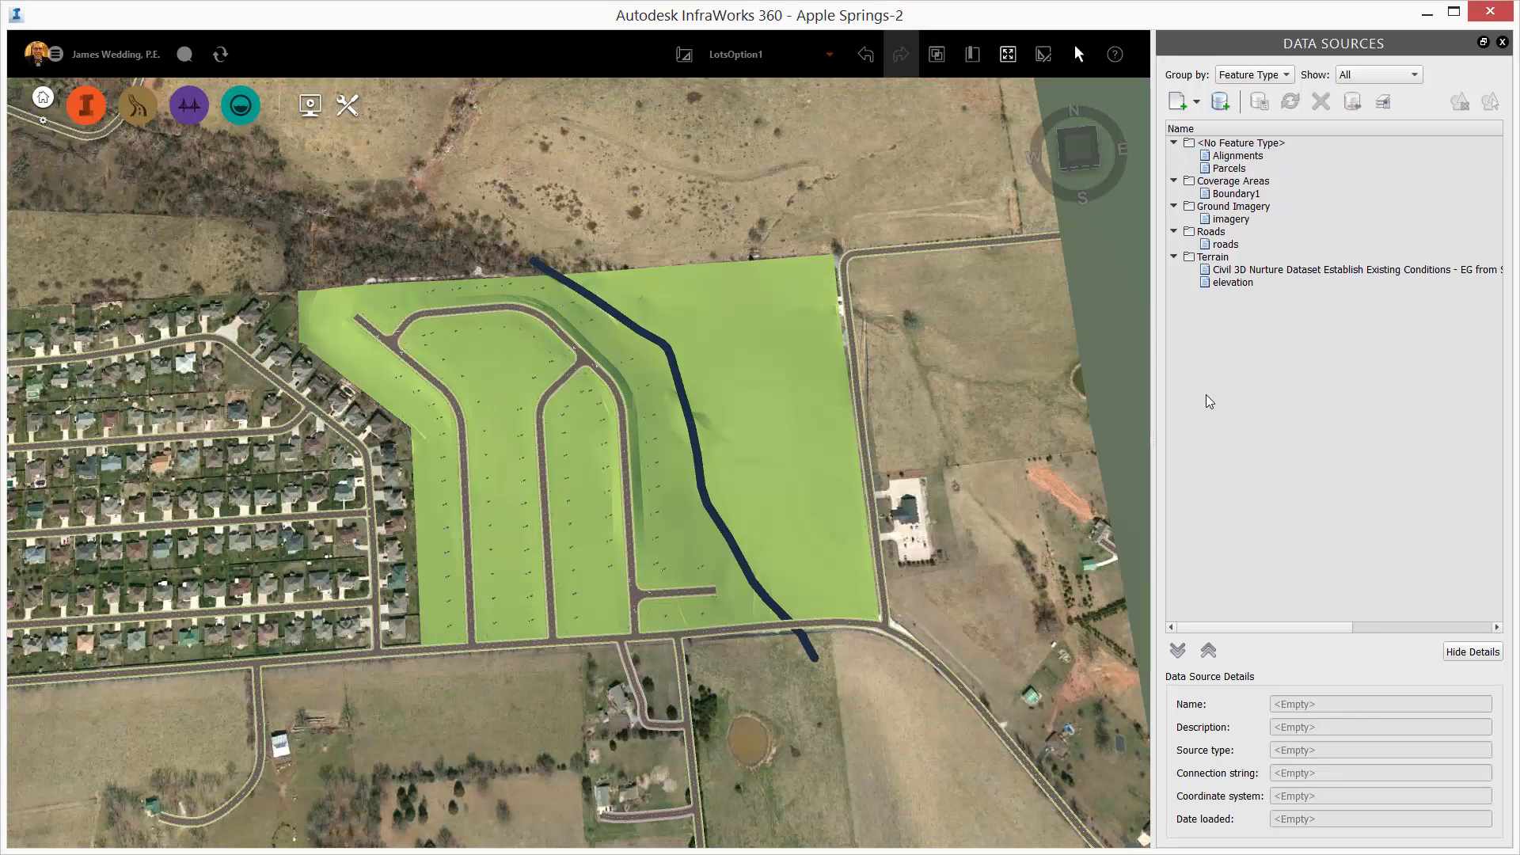
Open the configuration of the imported Parcels data source and set its type to Coverage Areas
left_click(1230, 169)
double_click(1230, 169)
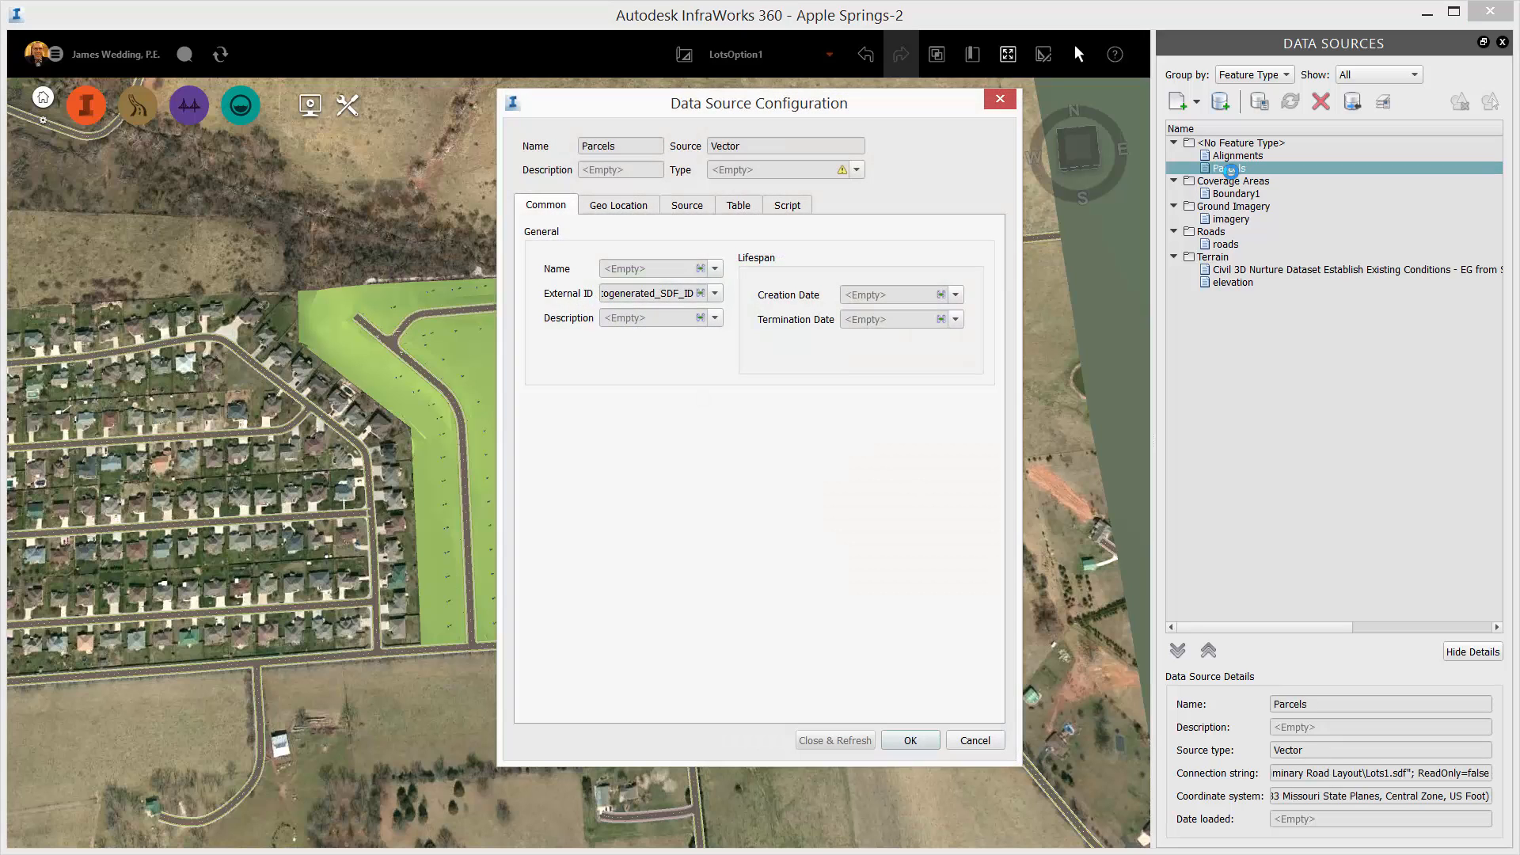
left_click(858, 171)
left_click(780, 251)
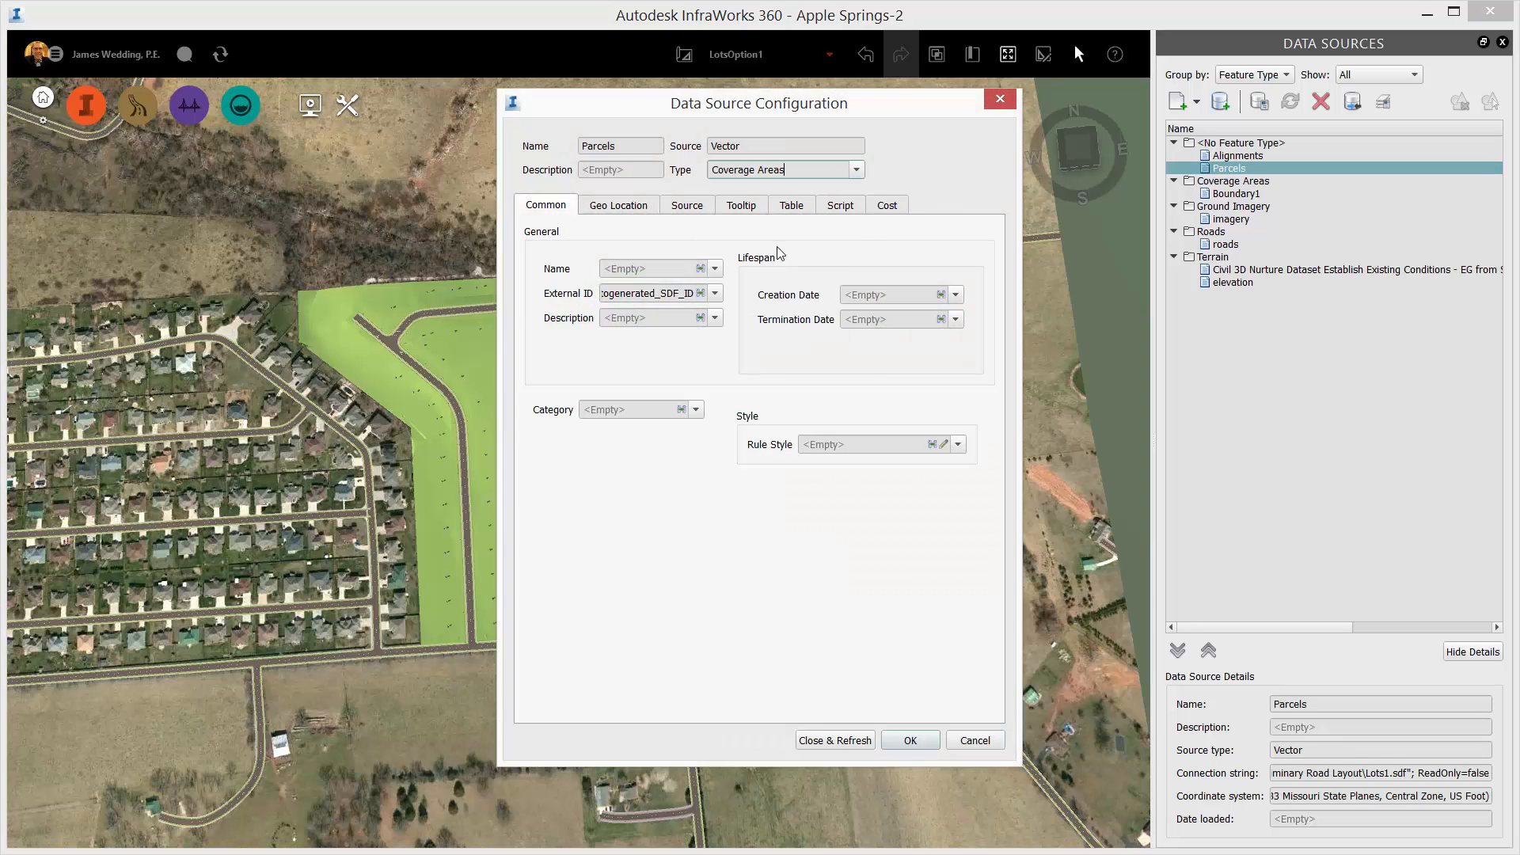
Give the Parcels data source the Grass With Gravel Border coverage rule style and refresh the model with it
left_click(957, 445)
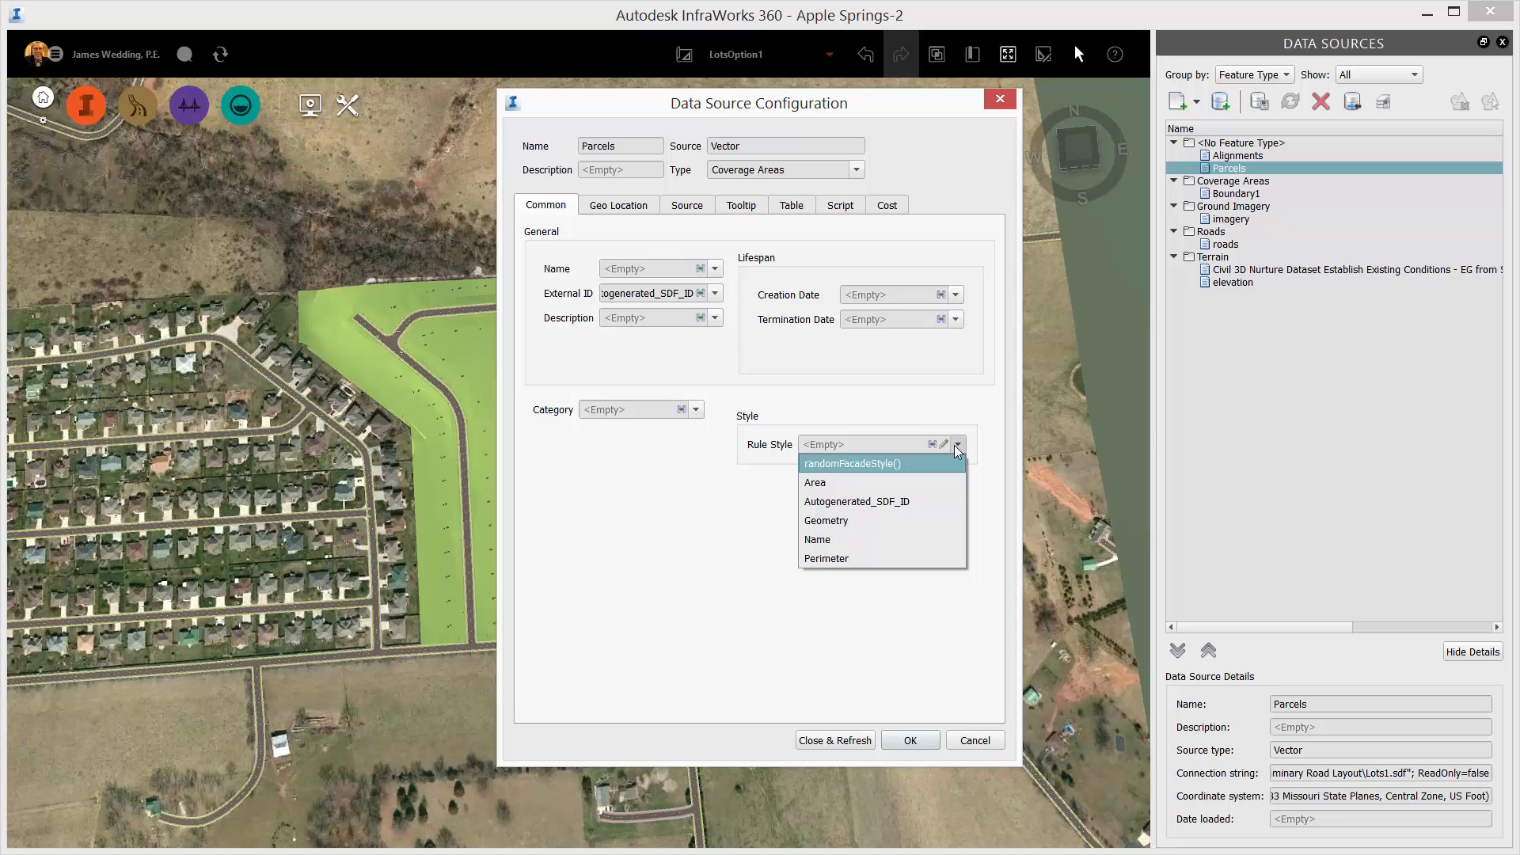
left_click(717, 585)
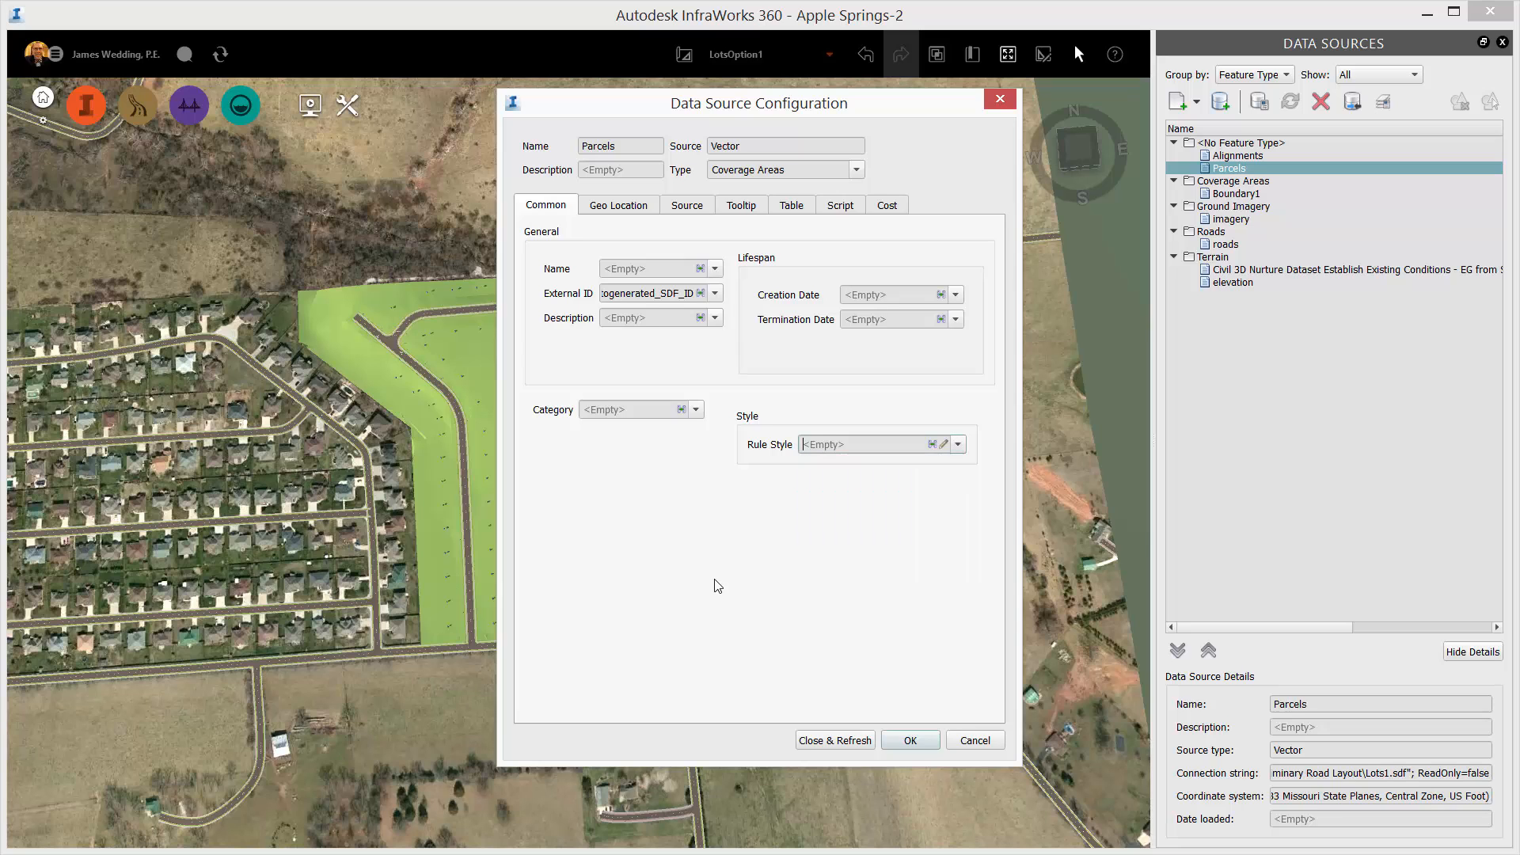
left_click(944, 445)
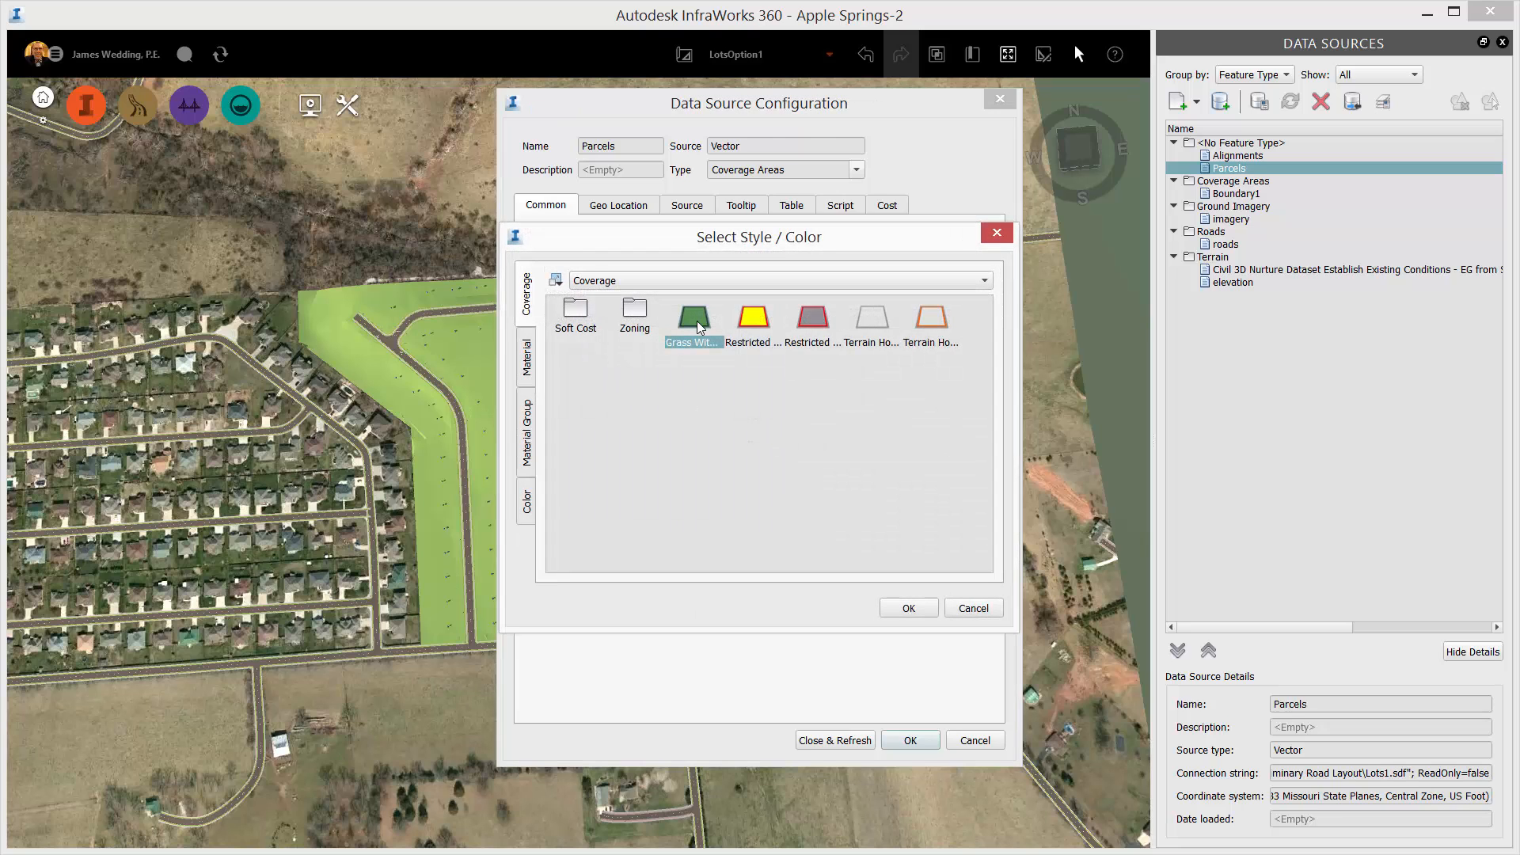
left_click(909, 608)
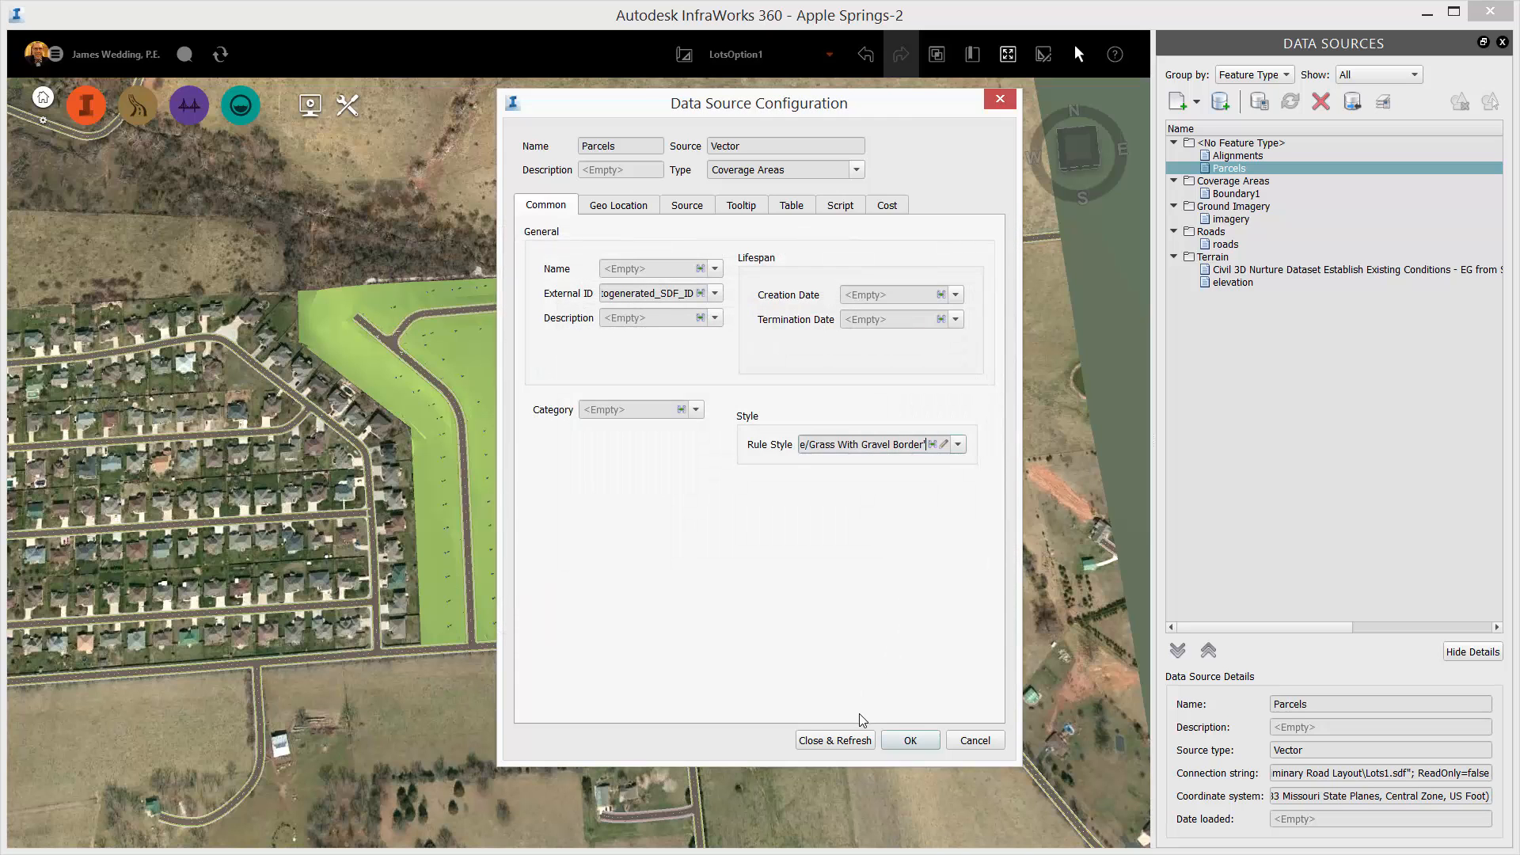
left_click(856, 743)
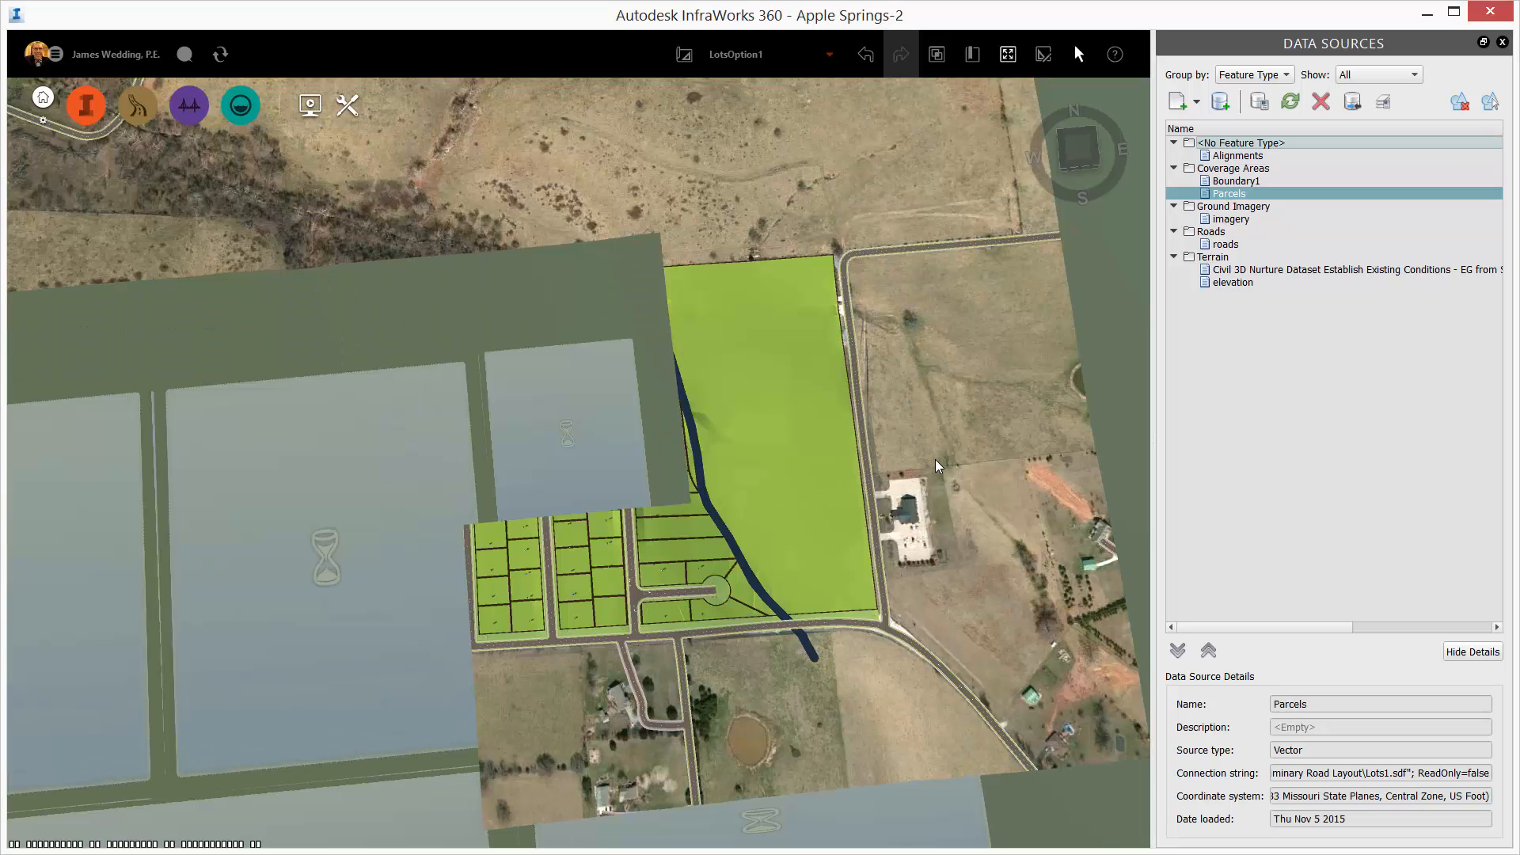
Set the fill of the premium lot style in Coverage/Zoning to the solid green #00aa00 with an alpha channel of 125
scroll(600, 469, "up", 3)
mouse_move(691, 590)
left_mouse_down()
mouse_move(657, 582)
mouse_move(625, 539)
mouse_move(700, 577)
left_mouse_up()
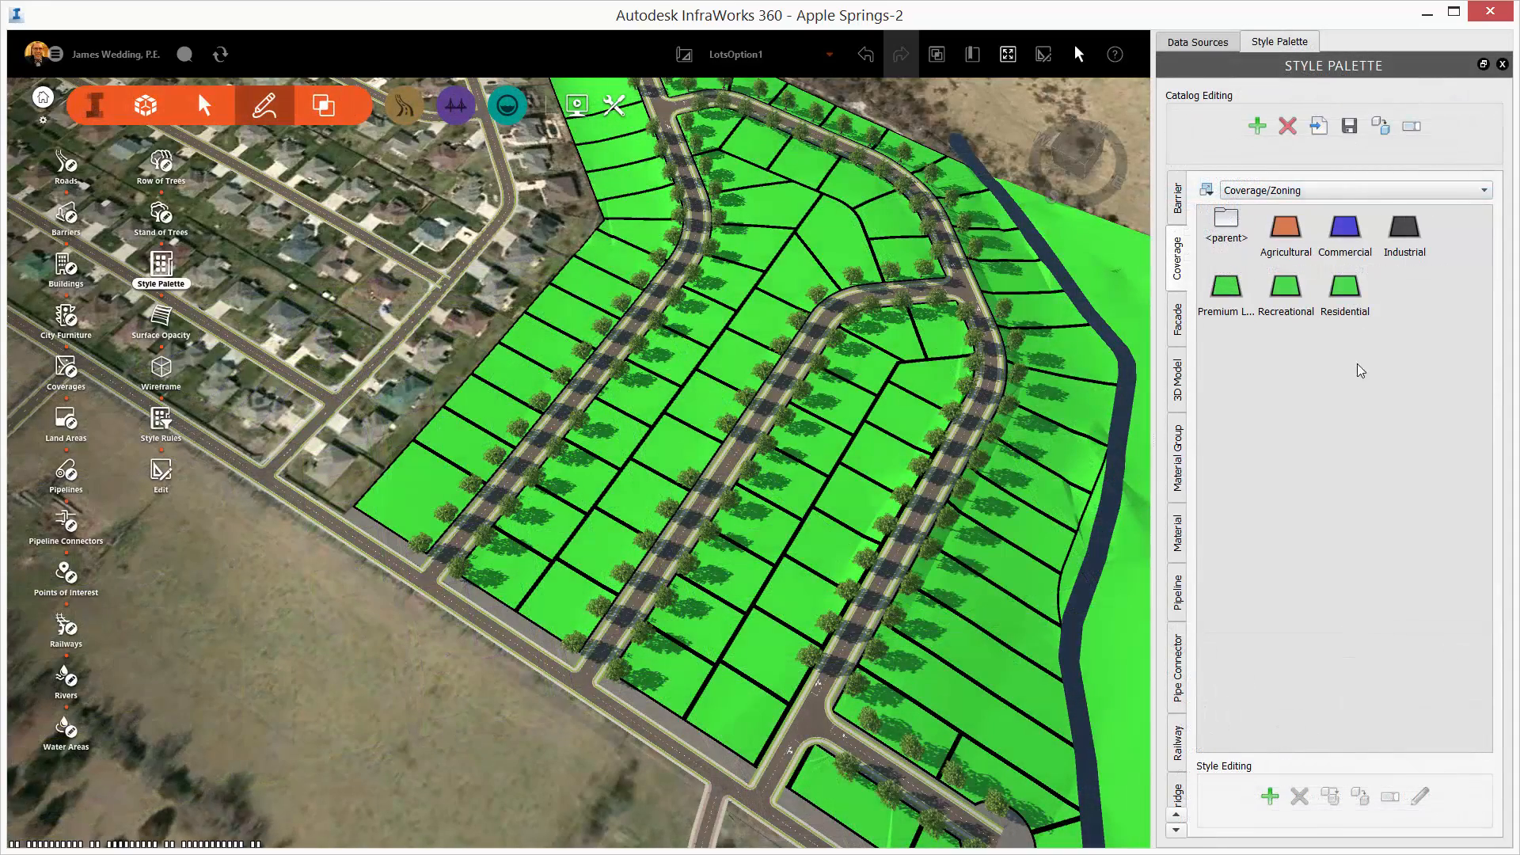
double_click(1226, 286)
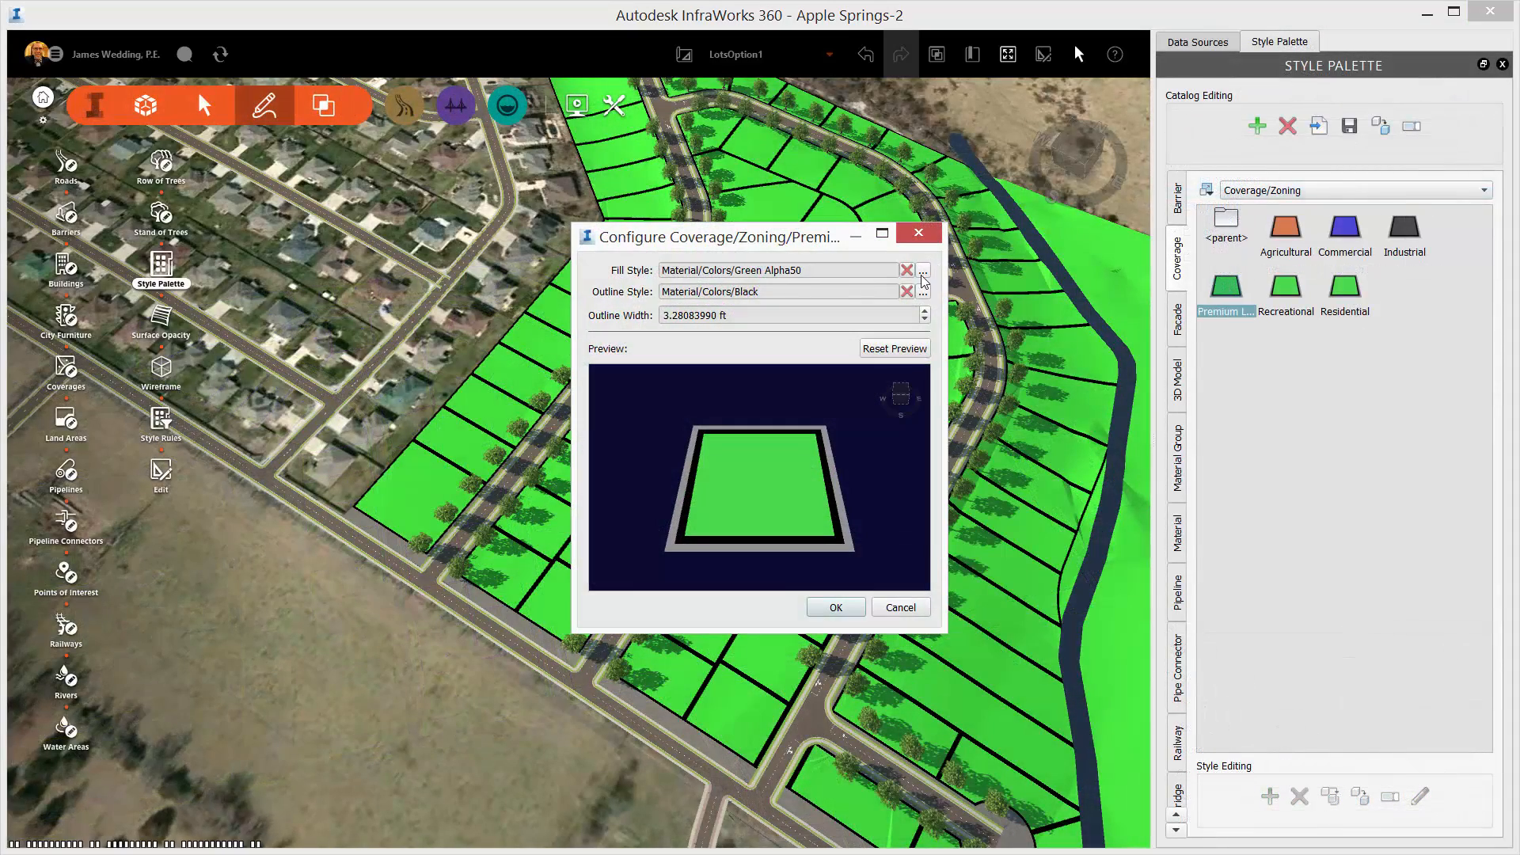
left_click(923, 270)
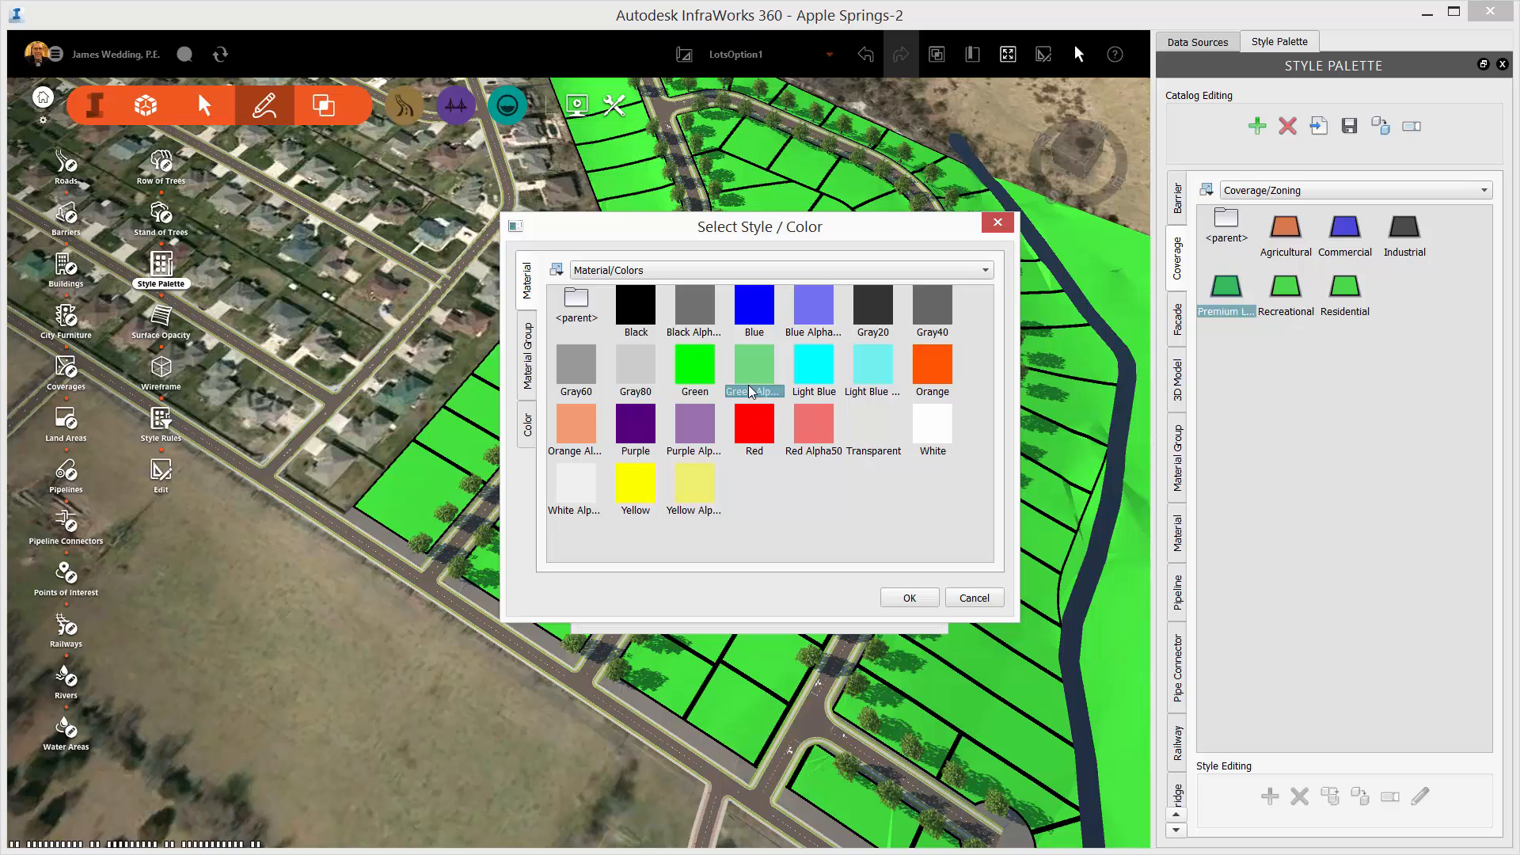
left_click(527, 428)
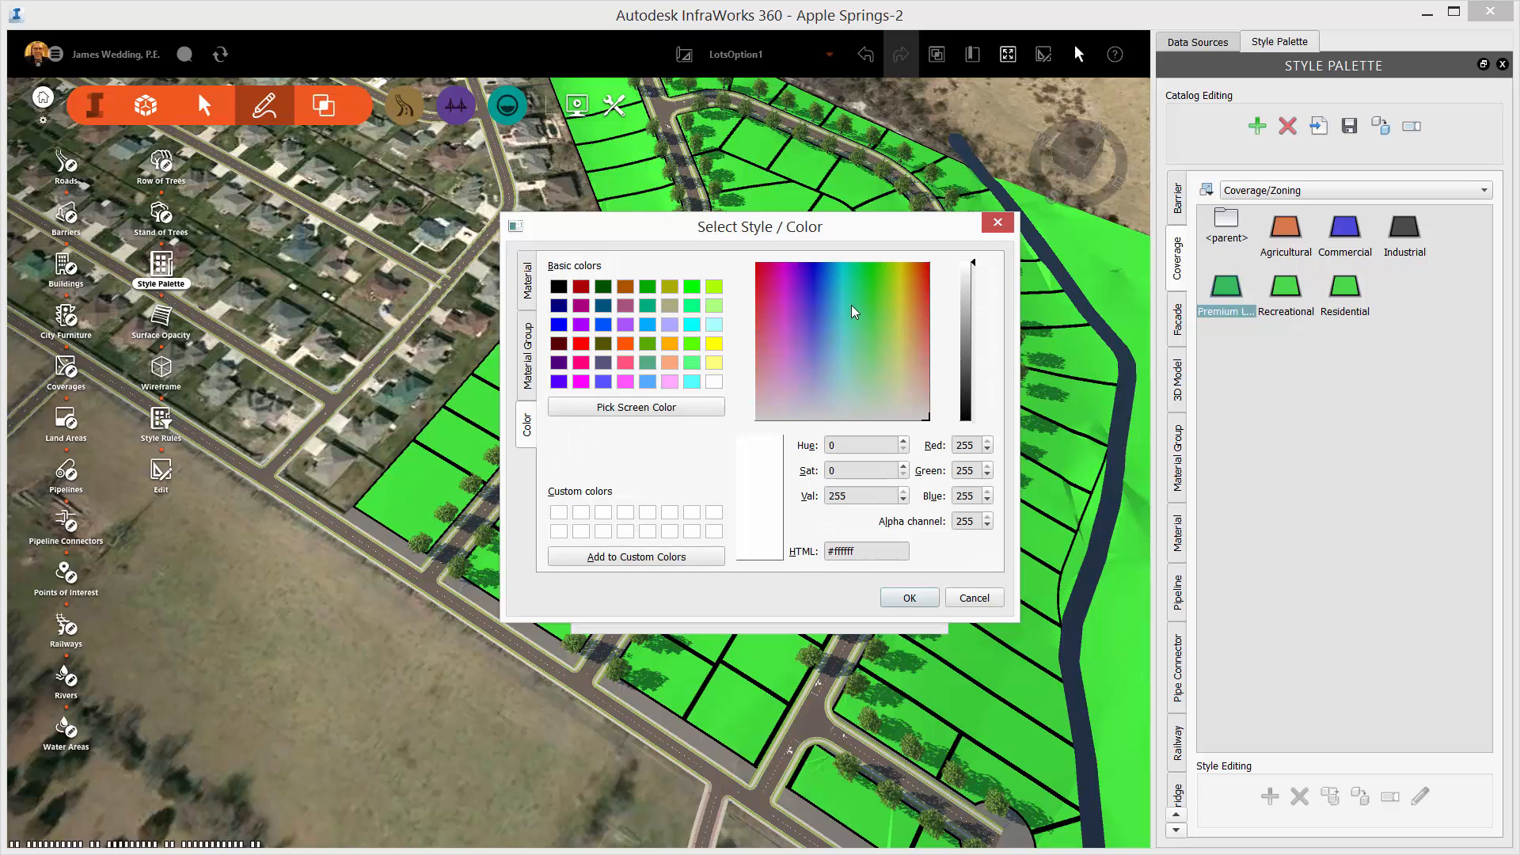
left_click(652, 288)
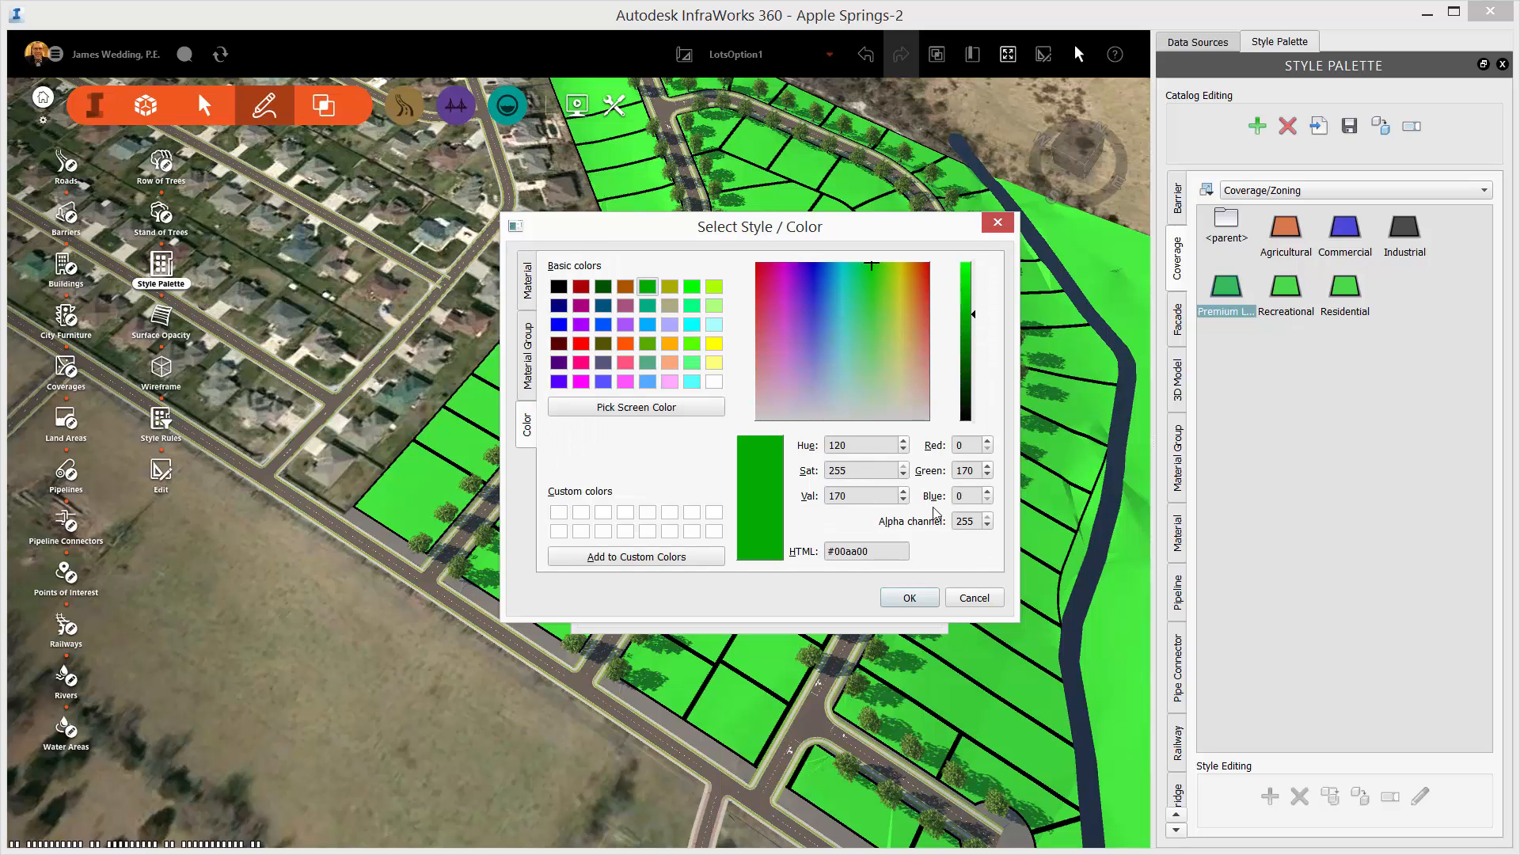
left_click_drag(980, 521, 930, 525)
type("125")
left_click(909, 598)
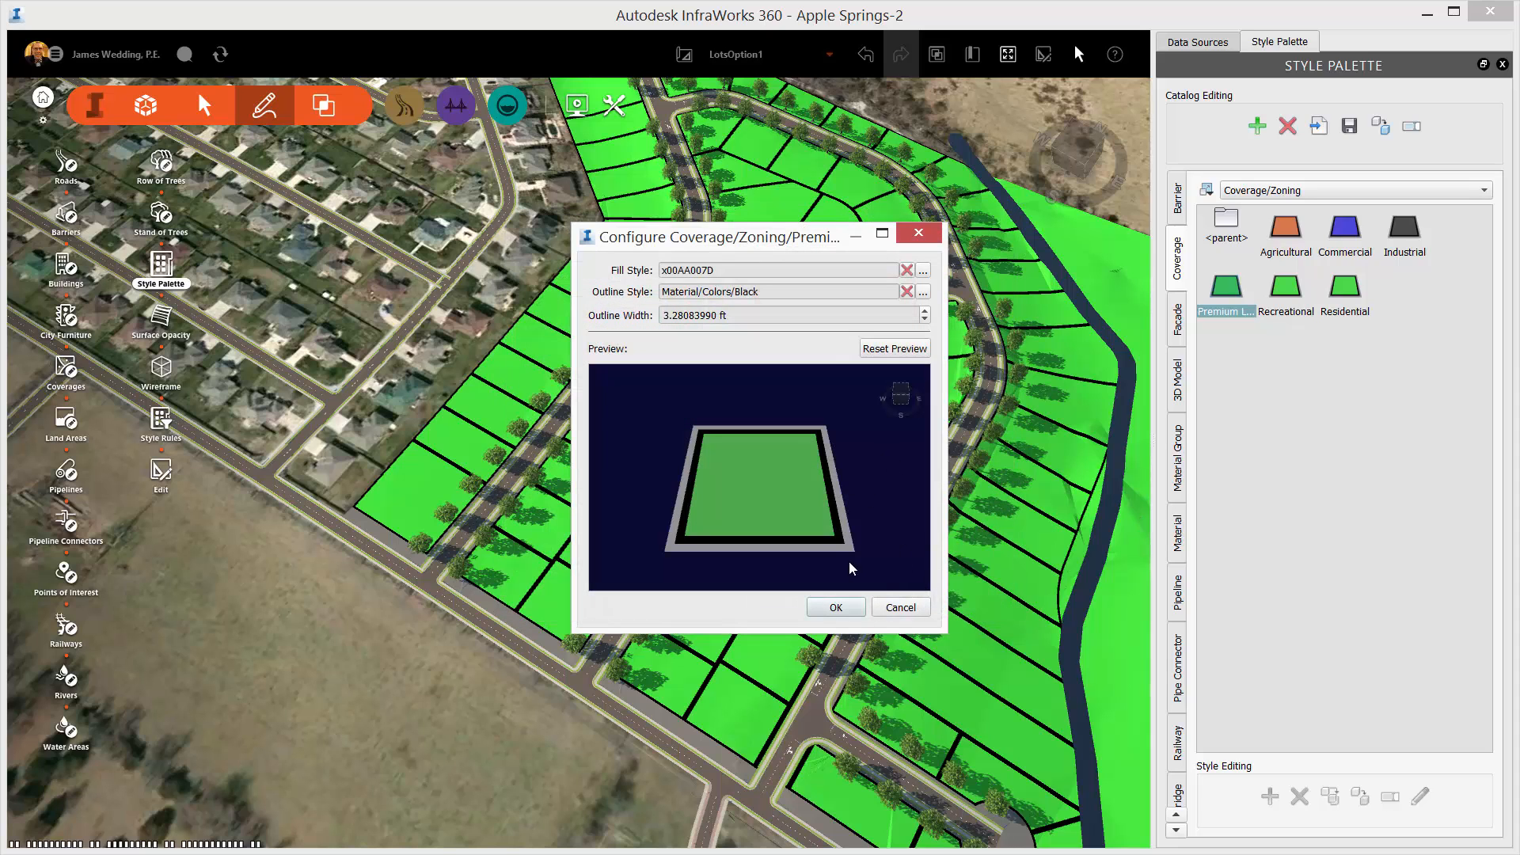
left_click(836, 607)
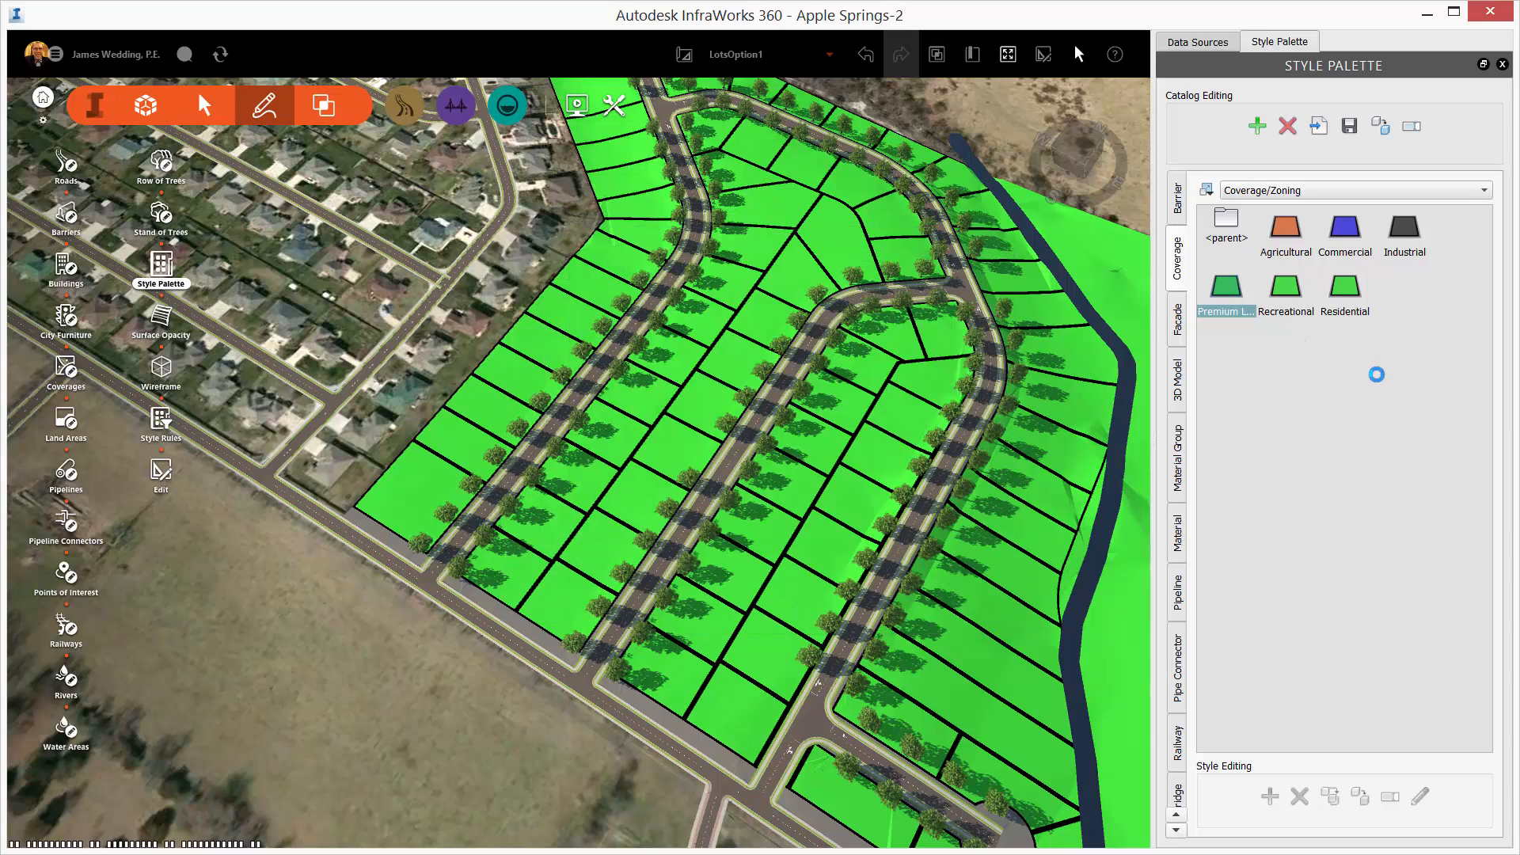
Apply the premium lot coverage style to the subdivision's southwestern corner lot beside the western road's entrance
left_click(1230, 290)
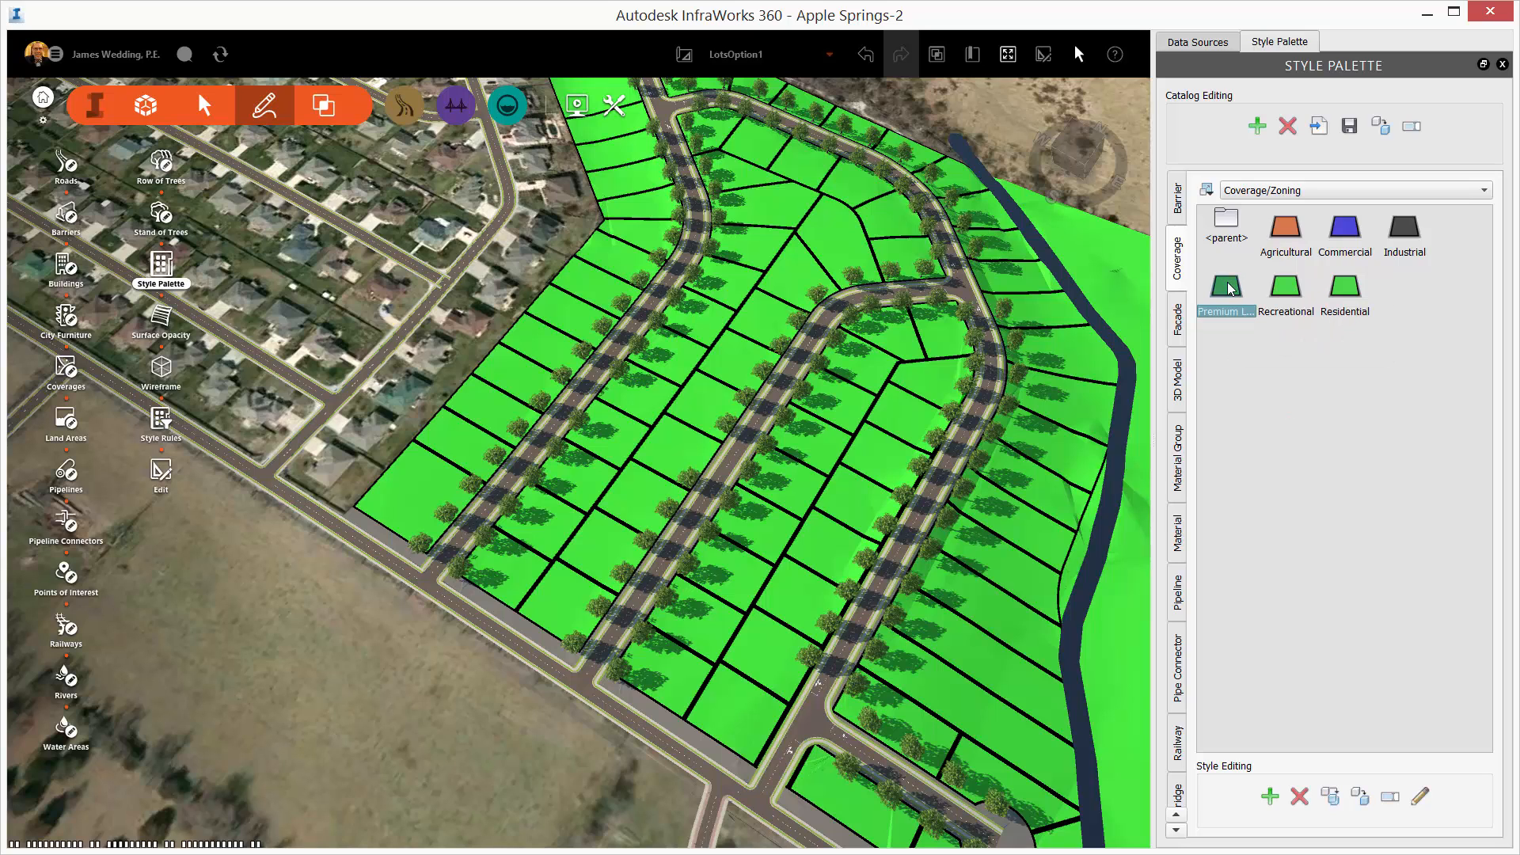
left_click_drag(1230, 290, 551, 472)
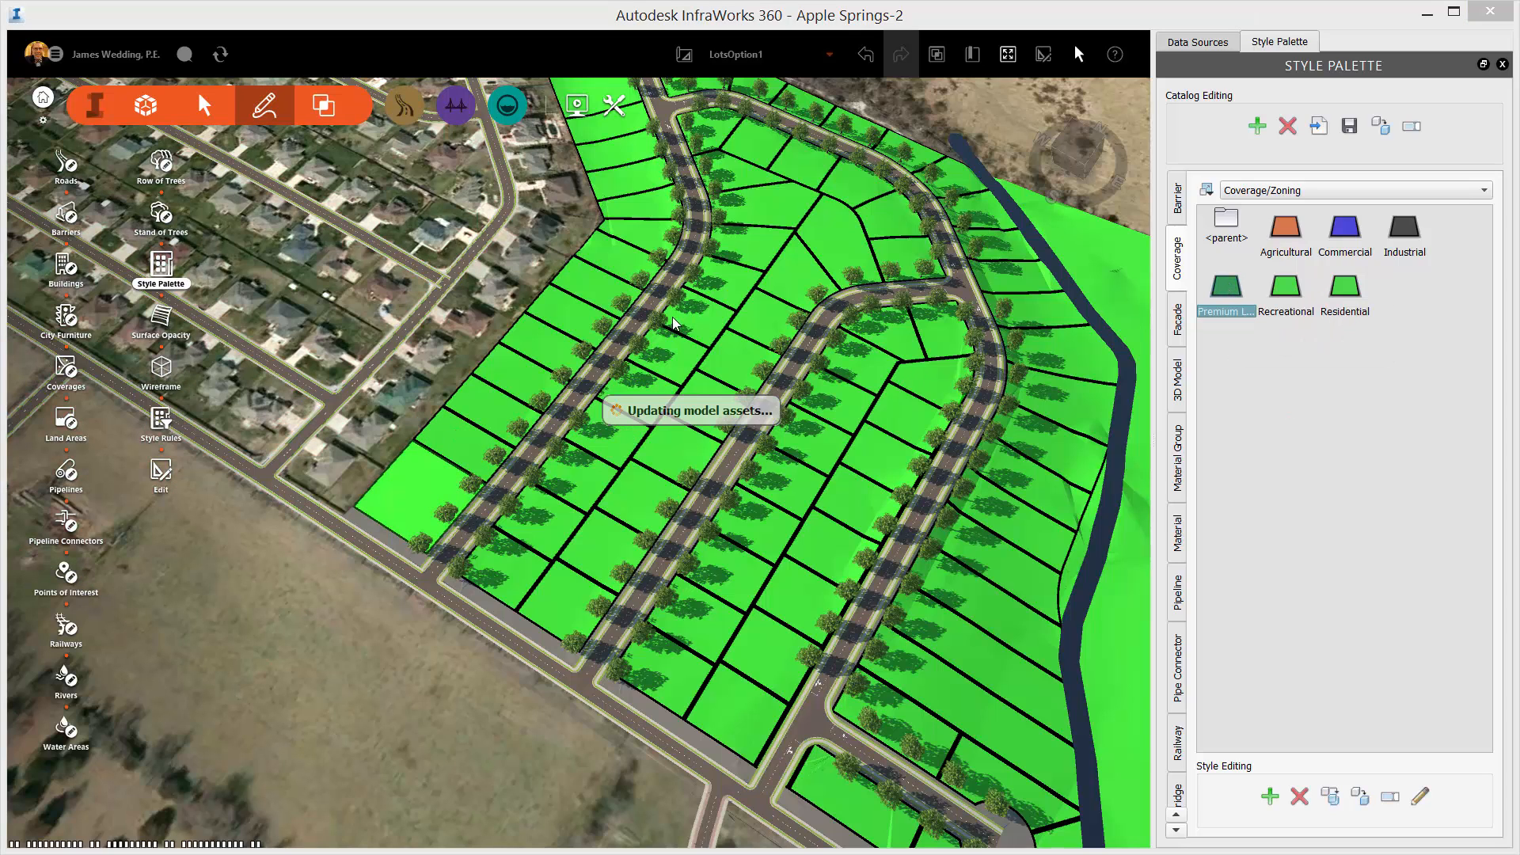
middle_click_drag(695, 294, 689, 536)
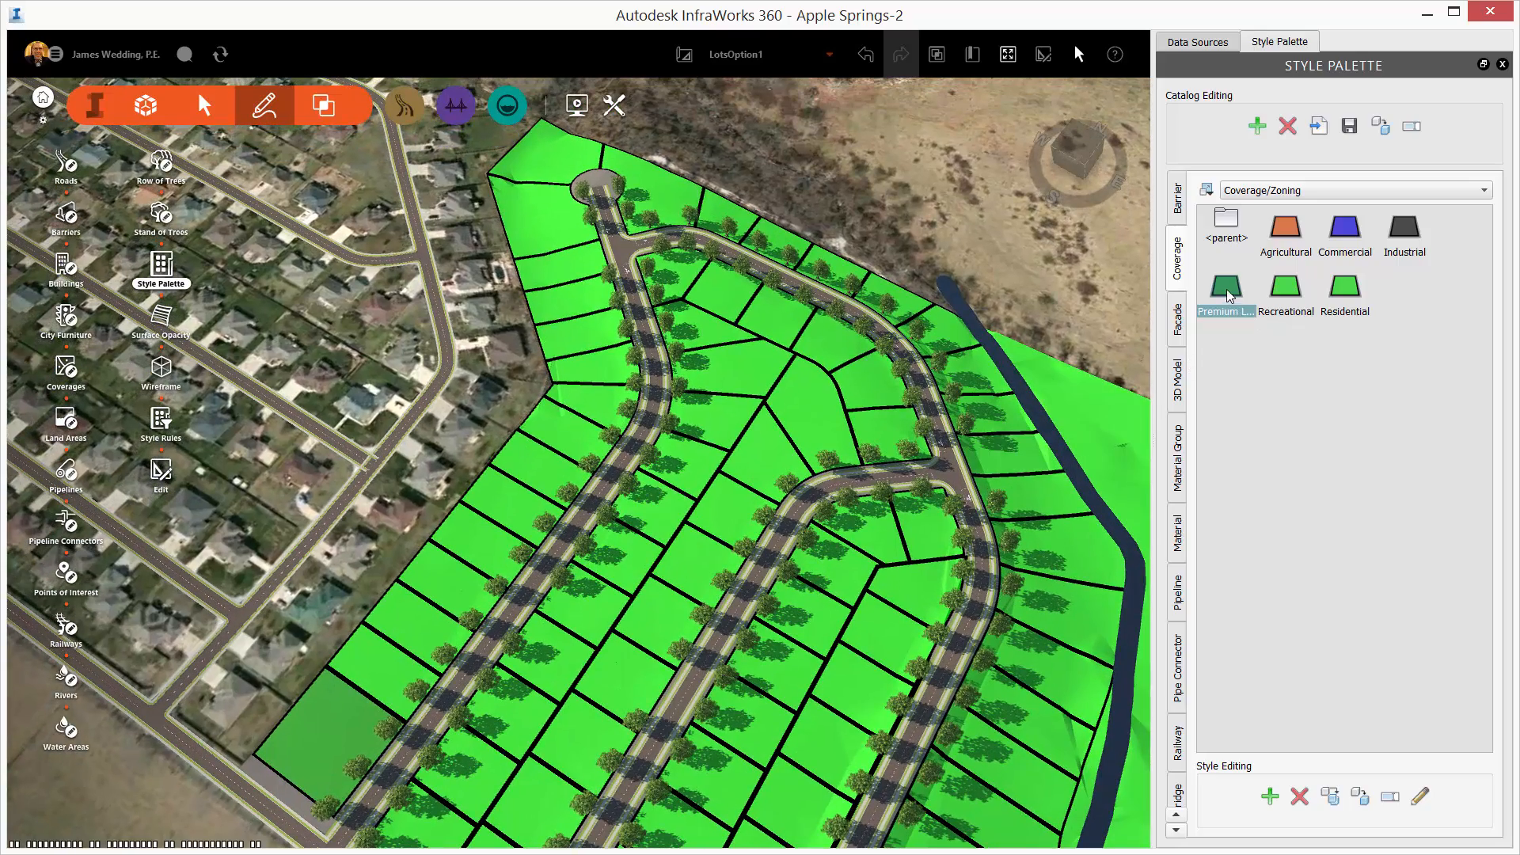
Apply the premium lot coverage style to the lots around the northern cul-de-sac and the irregular interior lot by the middle road's bend
left_click_drag(1230, 293, 642, 269)
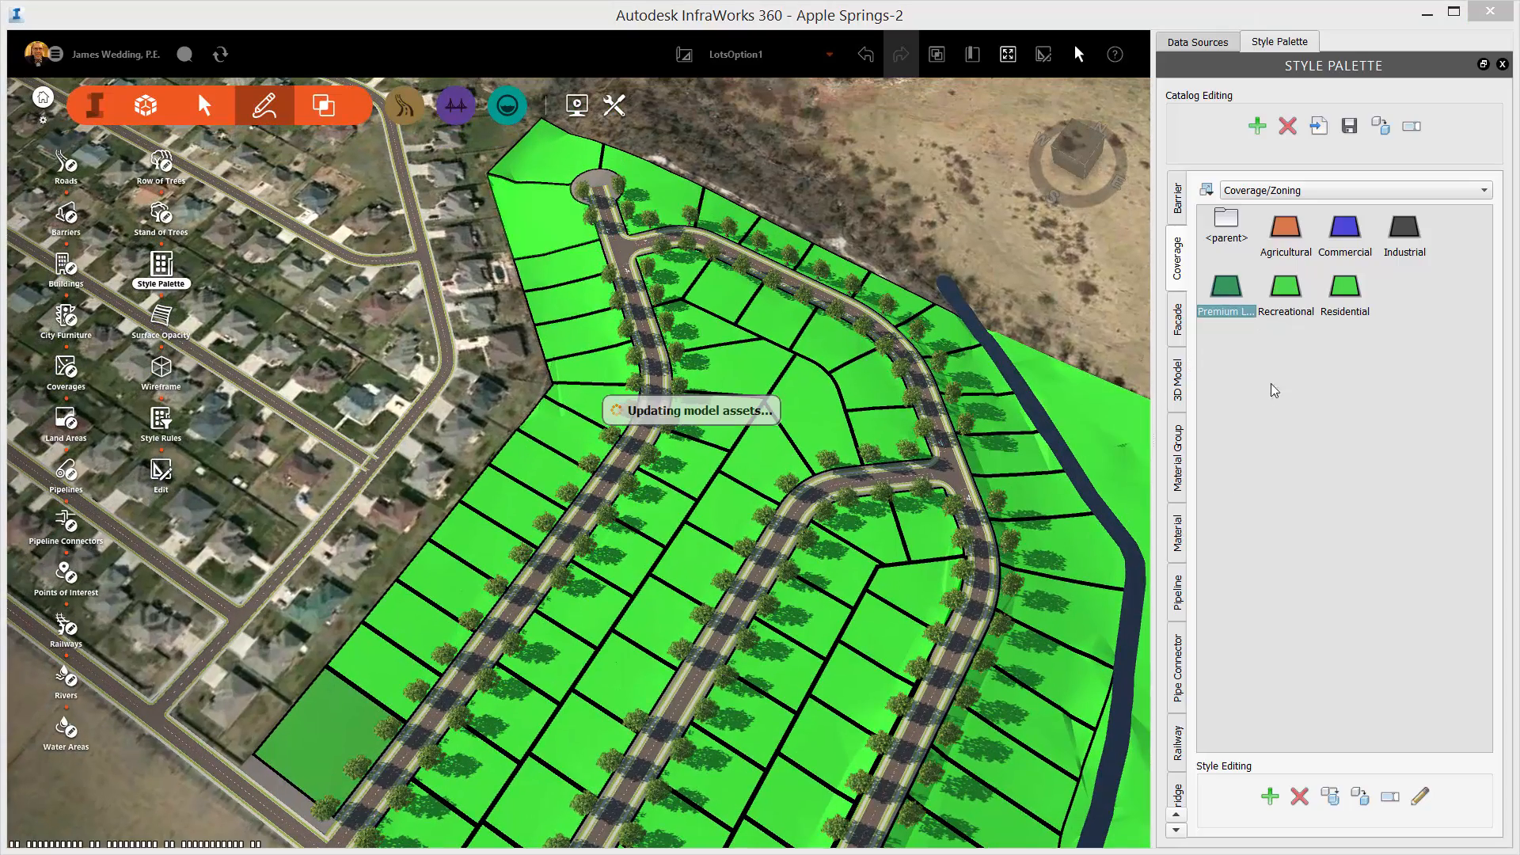
left_click_drag(1222, 292, 654, 176)
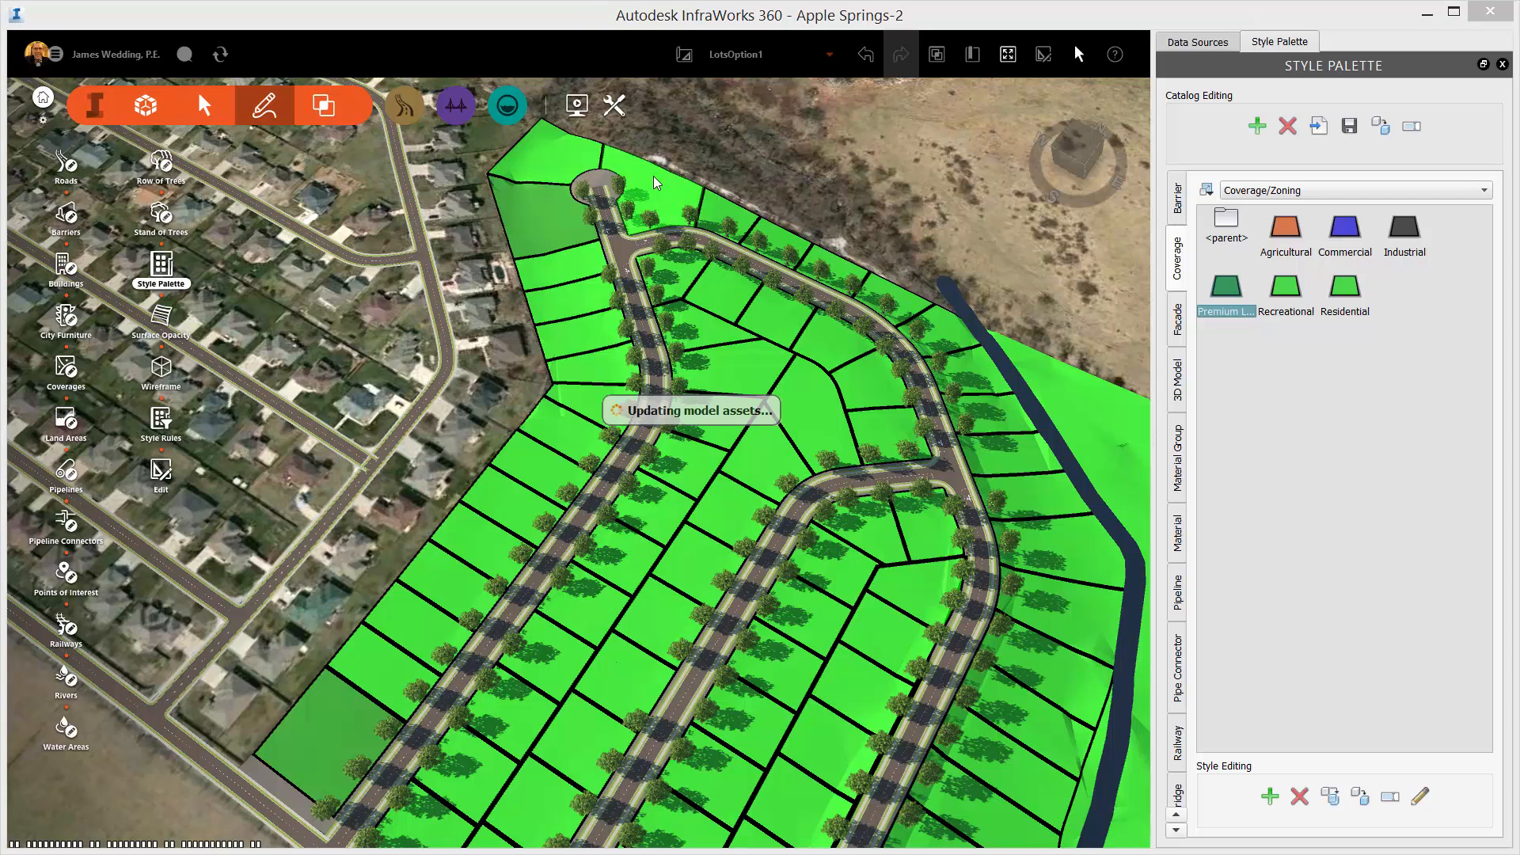
left_click_drag(1228, 288, 605, 184)
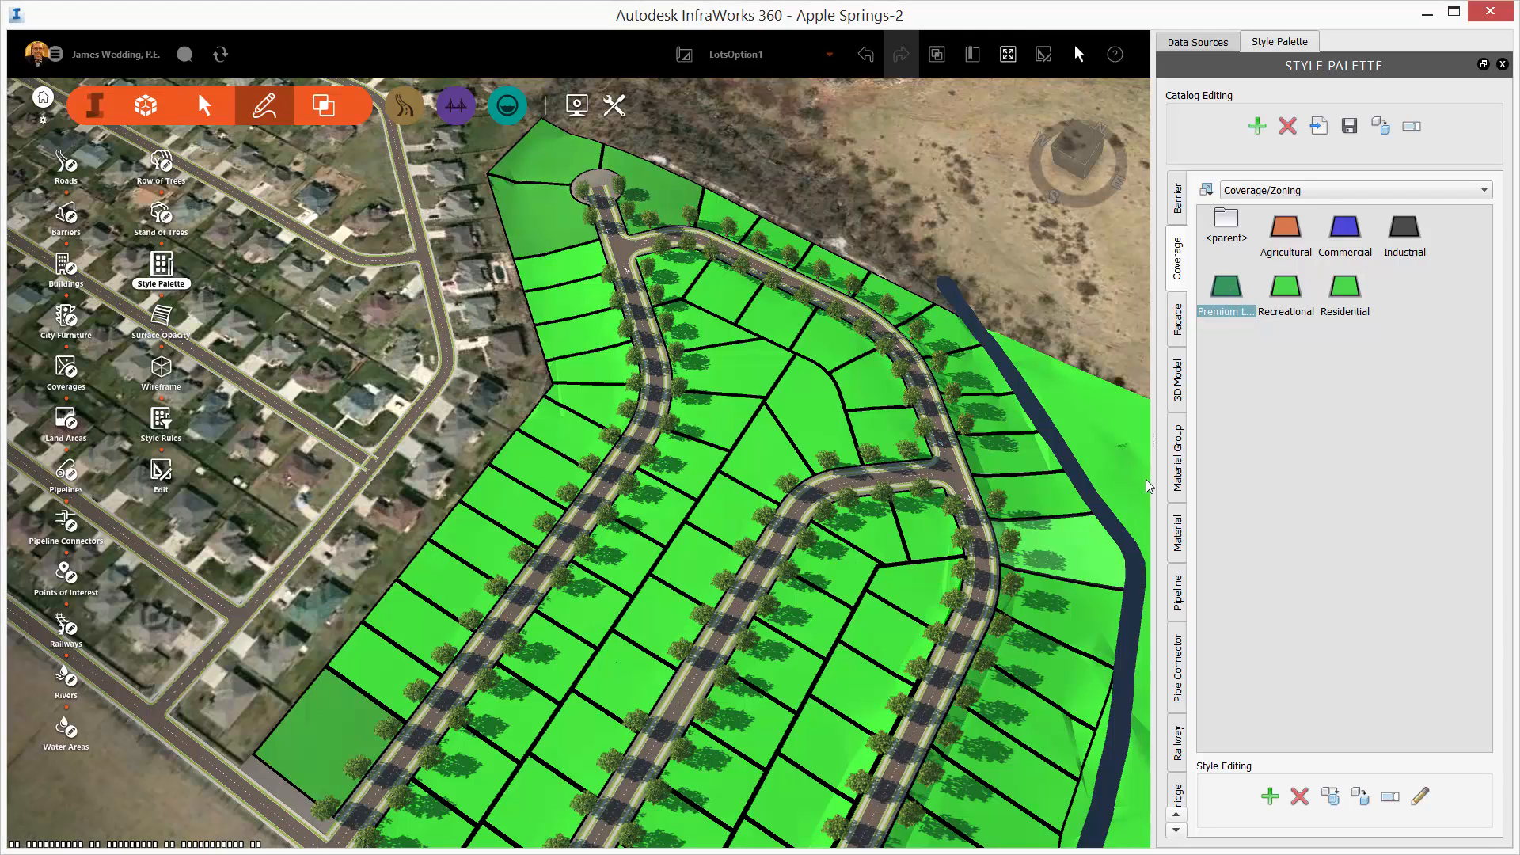
left_click_drag(1225, 287, 803, 427)
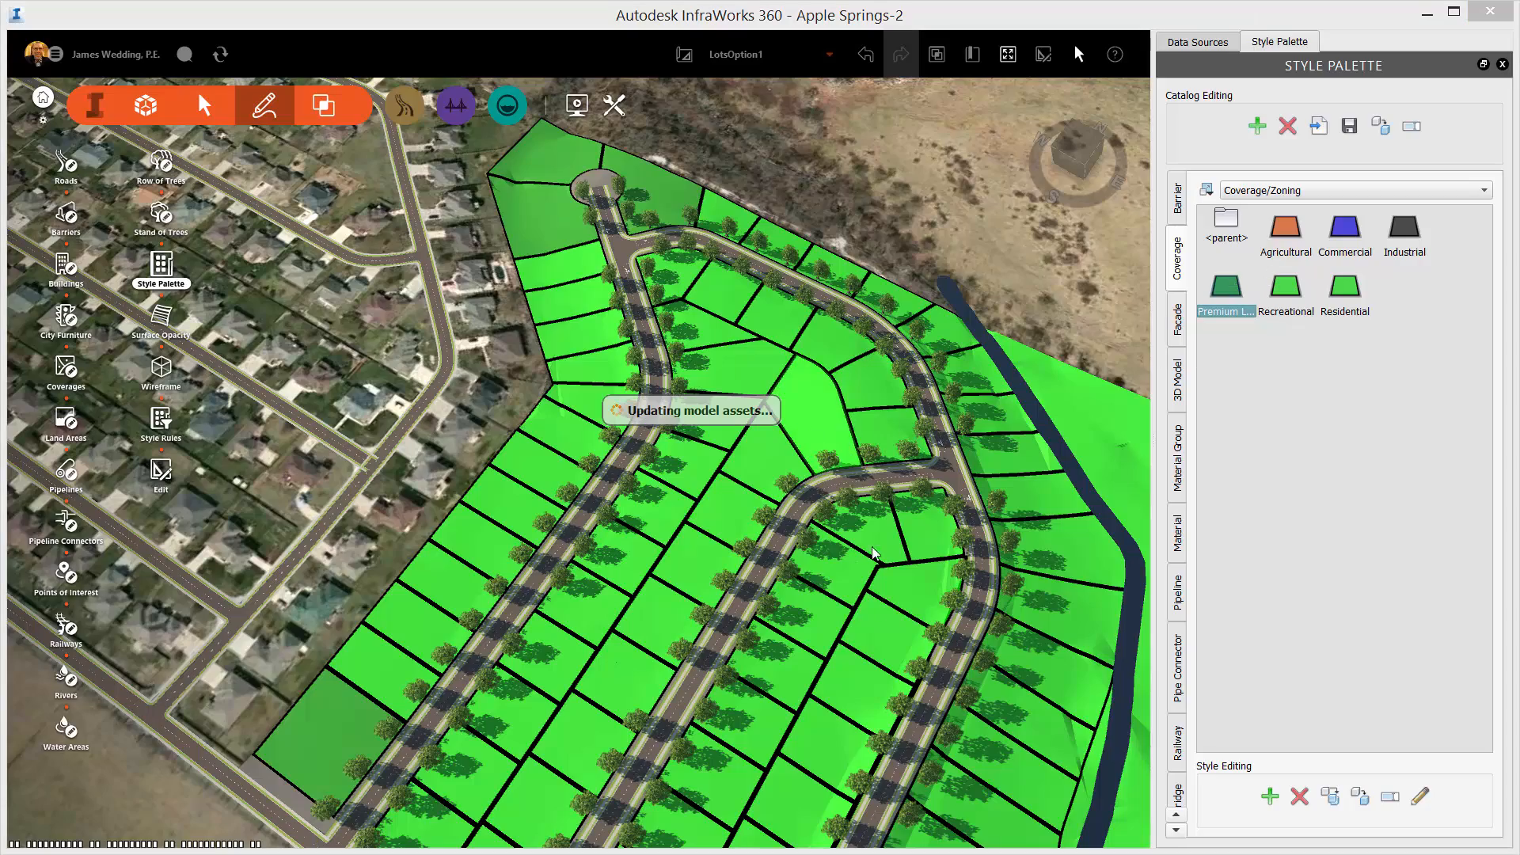
Examine the lot layout and premium lot styling across the subdivision from overhead, low oblique and overall views
middle_click_drag(886, 730, 781, 558)
left_click_drag(781, 553, 857, 621)
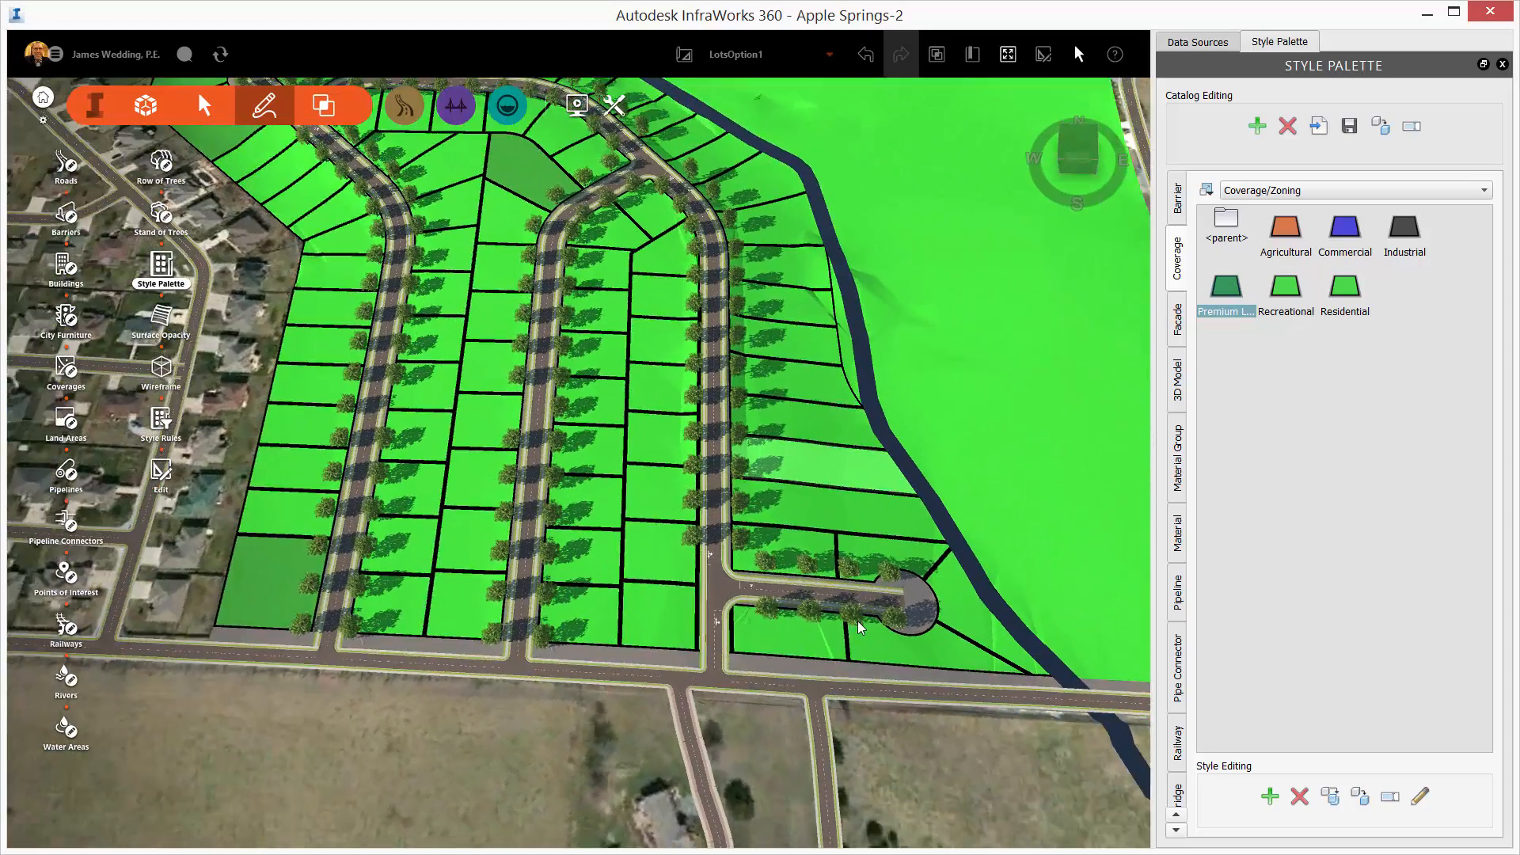
middle_click_drag(805, 481, 823, 595)
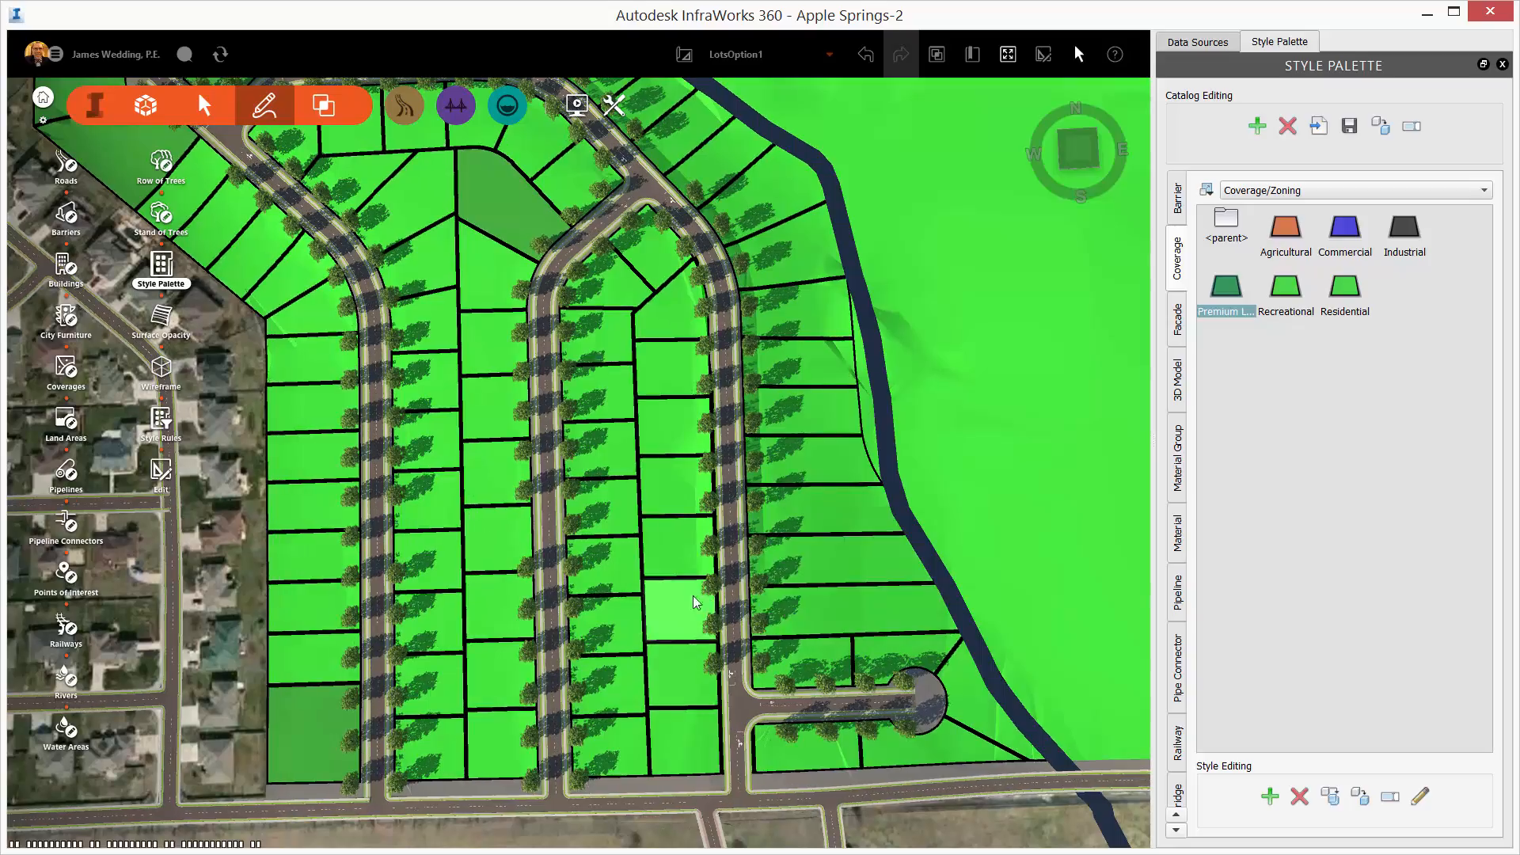
left_click_drag(695, 649, 634, 517)
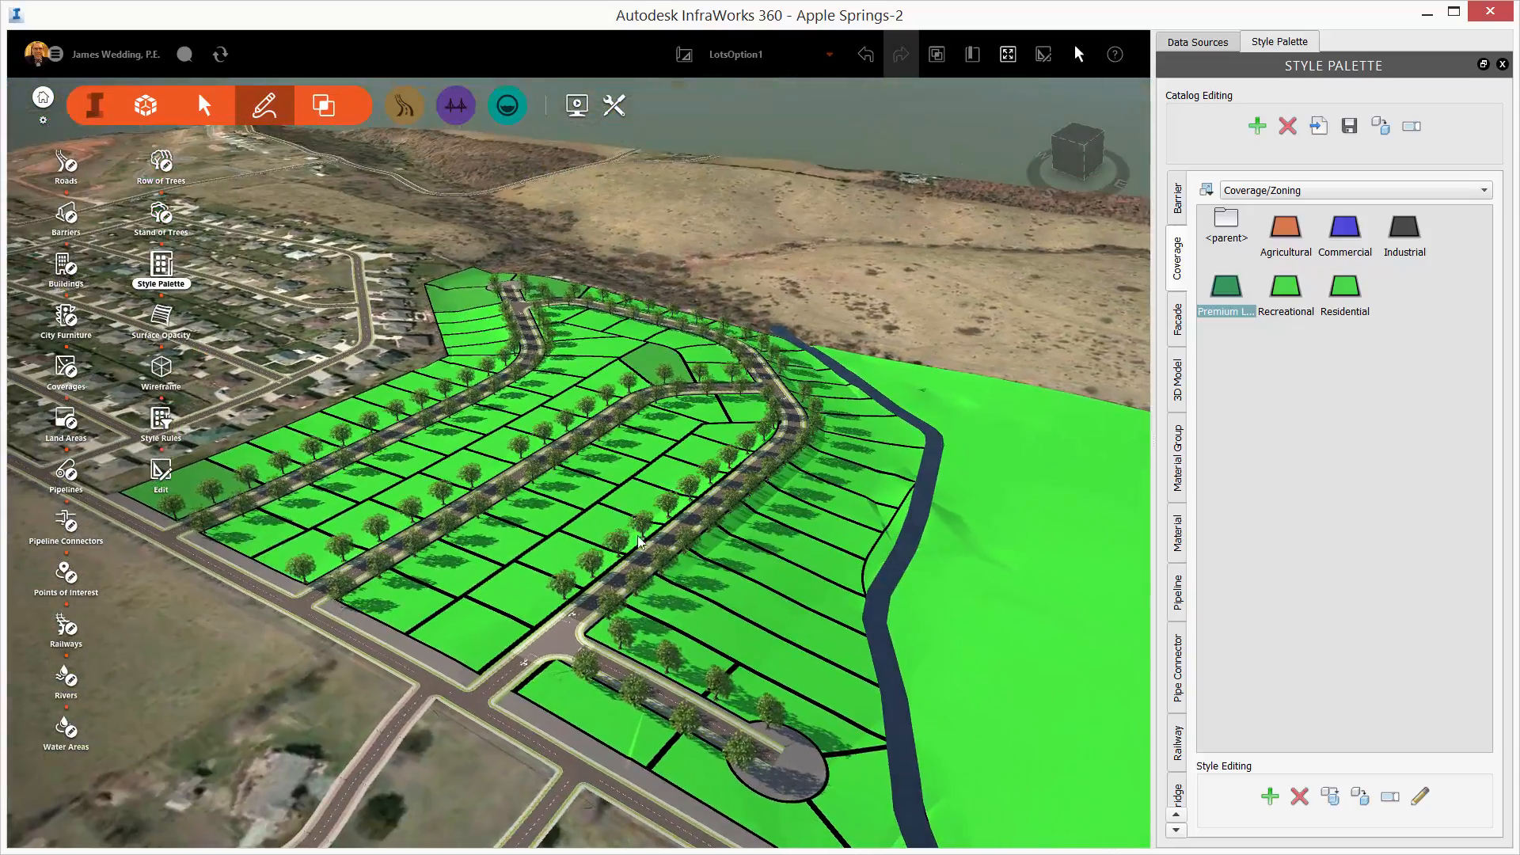
scroll(619, 709, "up", 5)
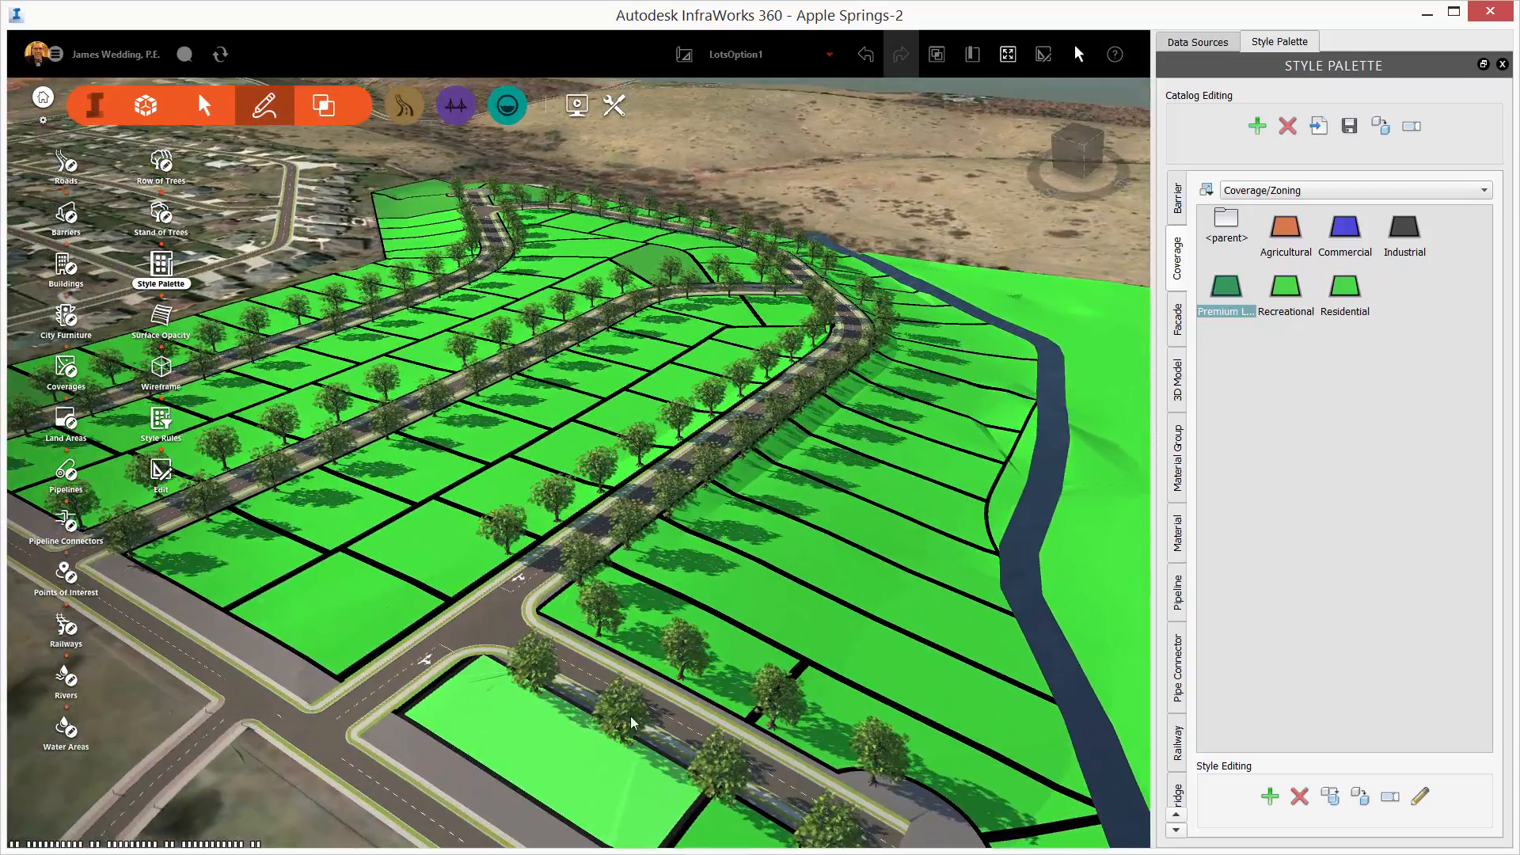
left_click_drag(631, 716, 673, 792)
middle_click_drag(546, 491, 759, 626)
scroll(760, 631, "down", 5)
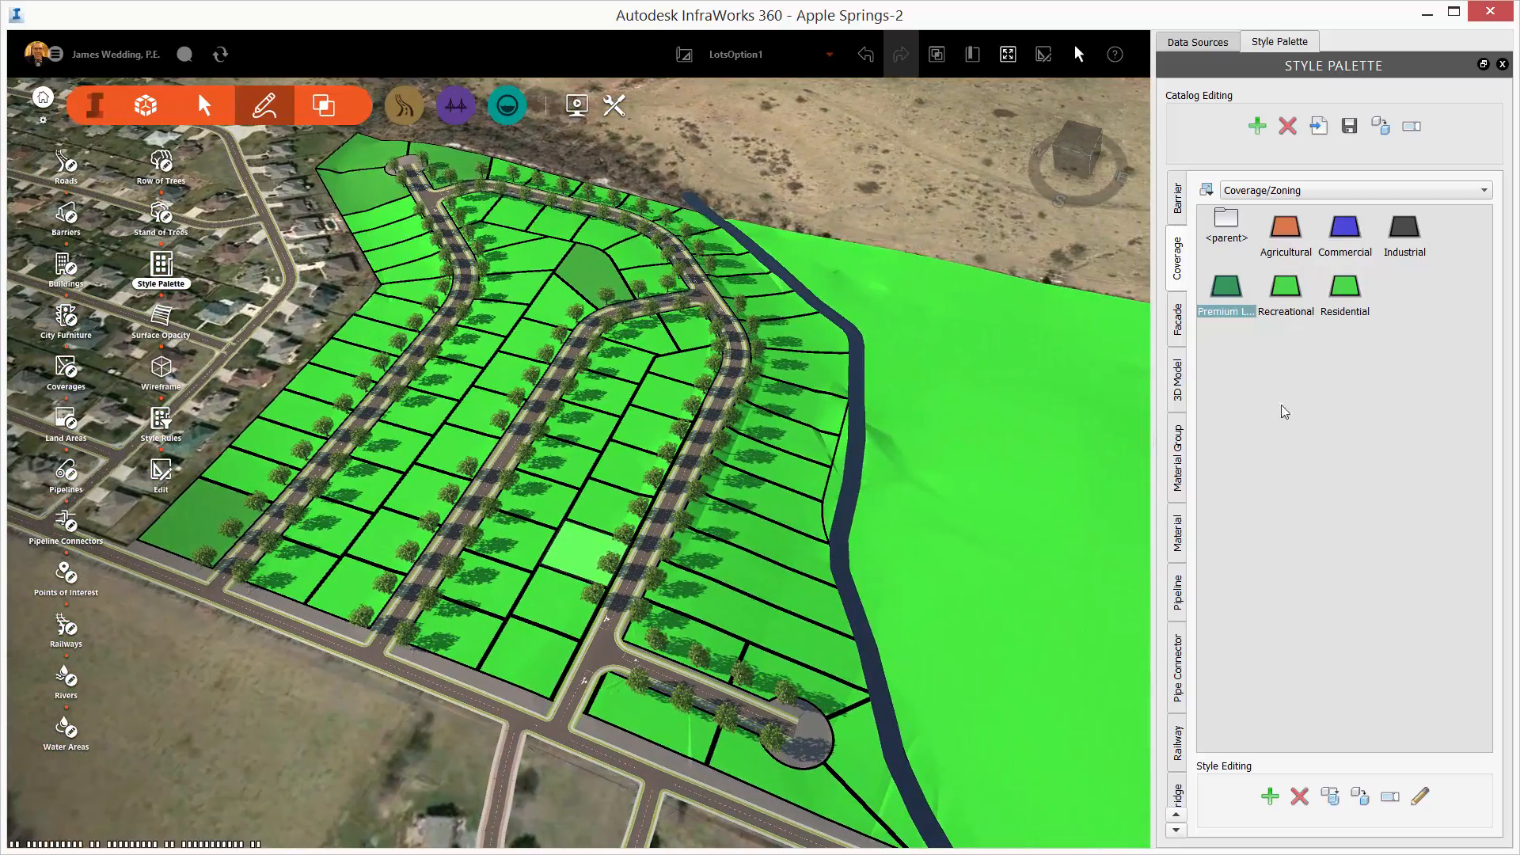
left_click(1362, 472)
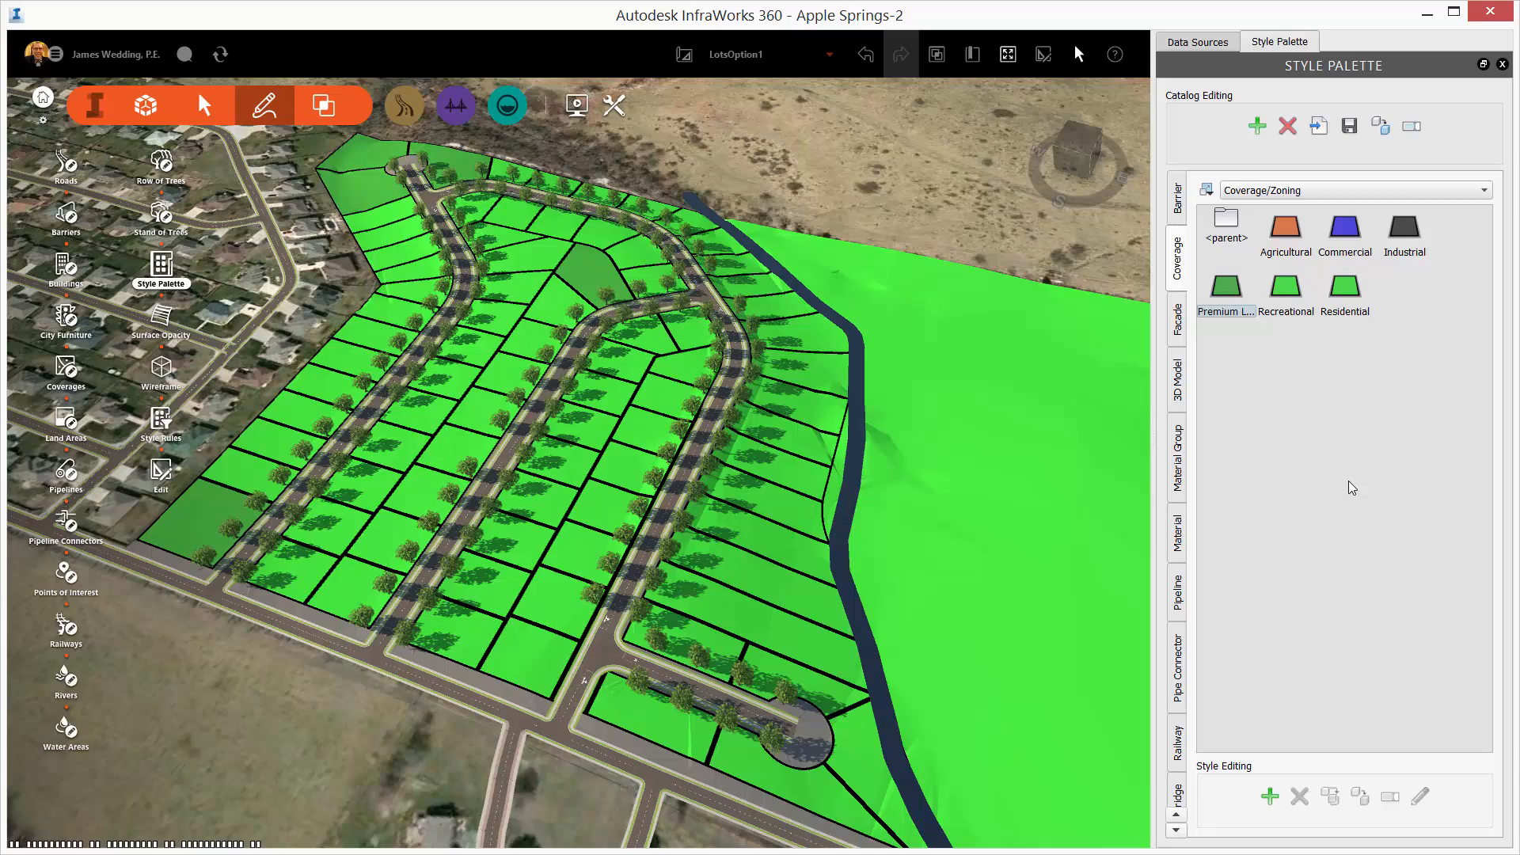